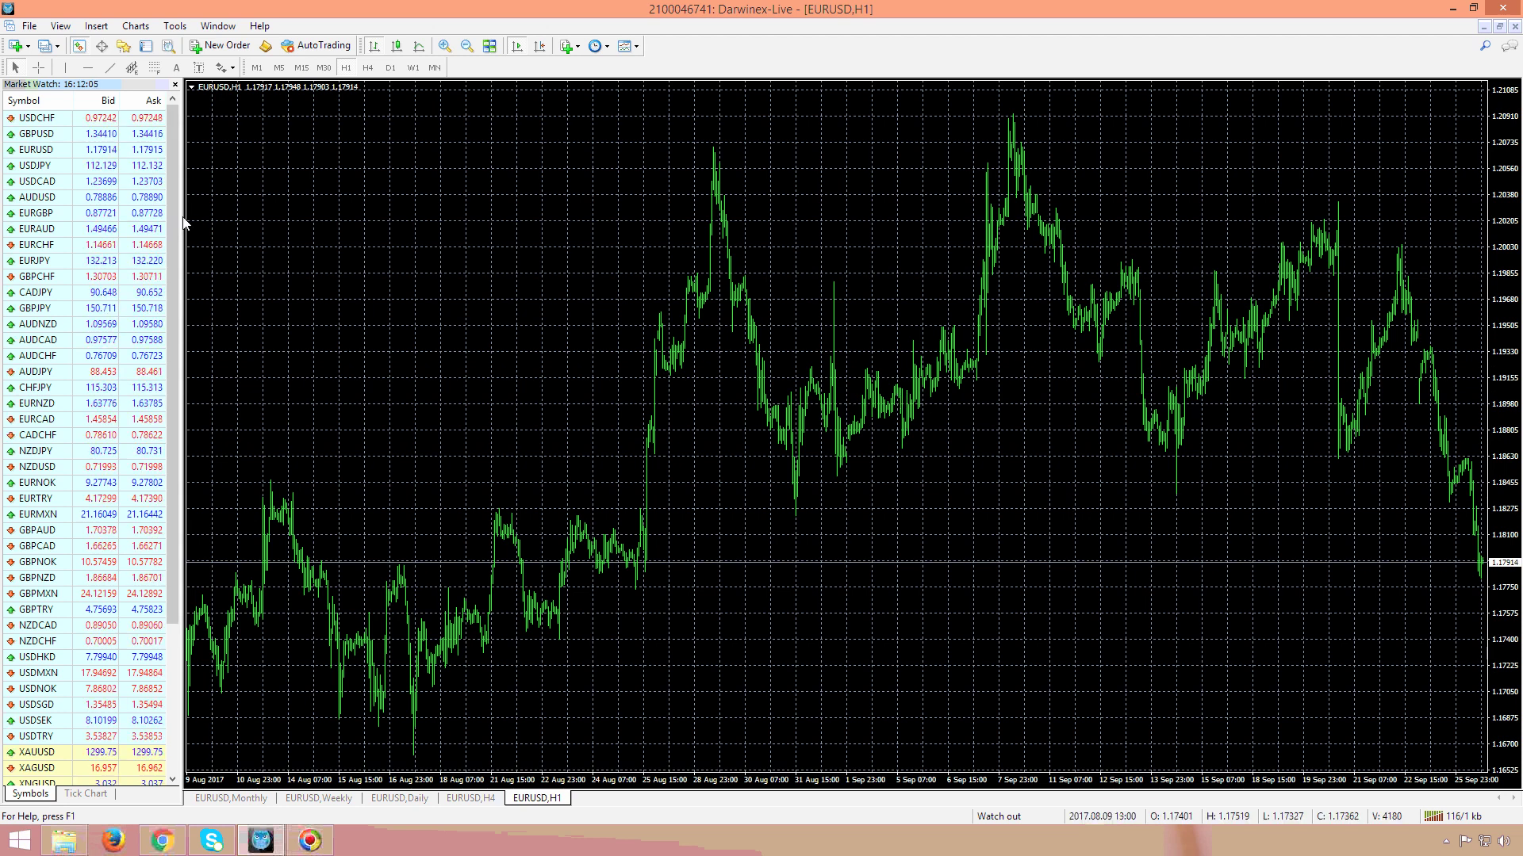
- Widen the Market Watch panel, browse USDJPY and EURAUD quotes, and drag USDJPY toward the chart
{"action": "left_click_drag", "start_coordinate": [183, 222], "coordinate": [222, 222]}
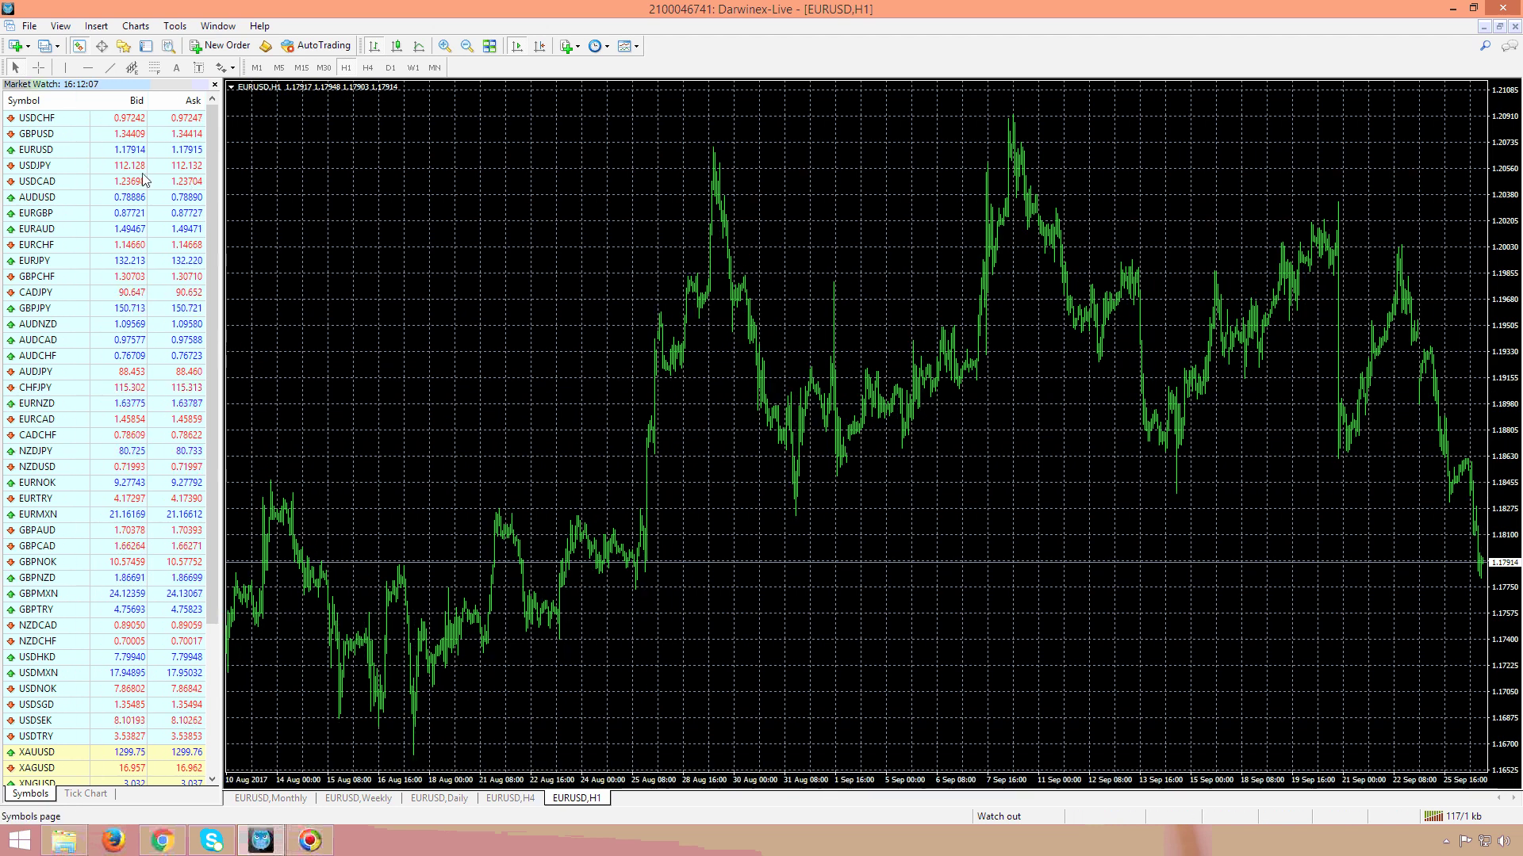
{"action": "left_click", "coordinate": [92, 167]}
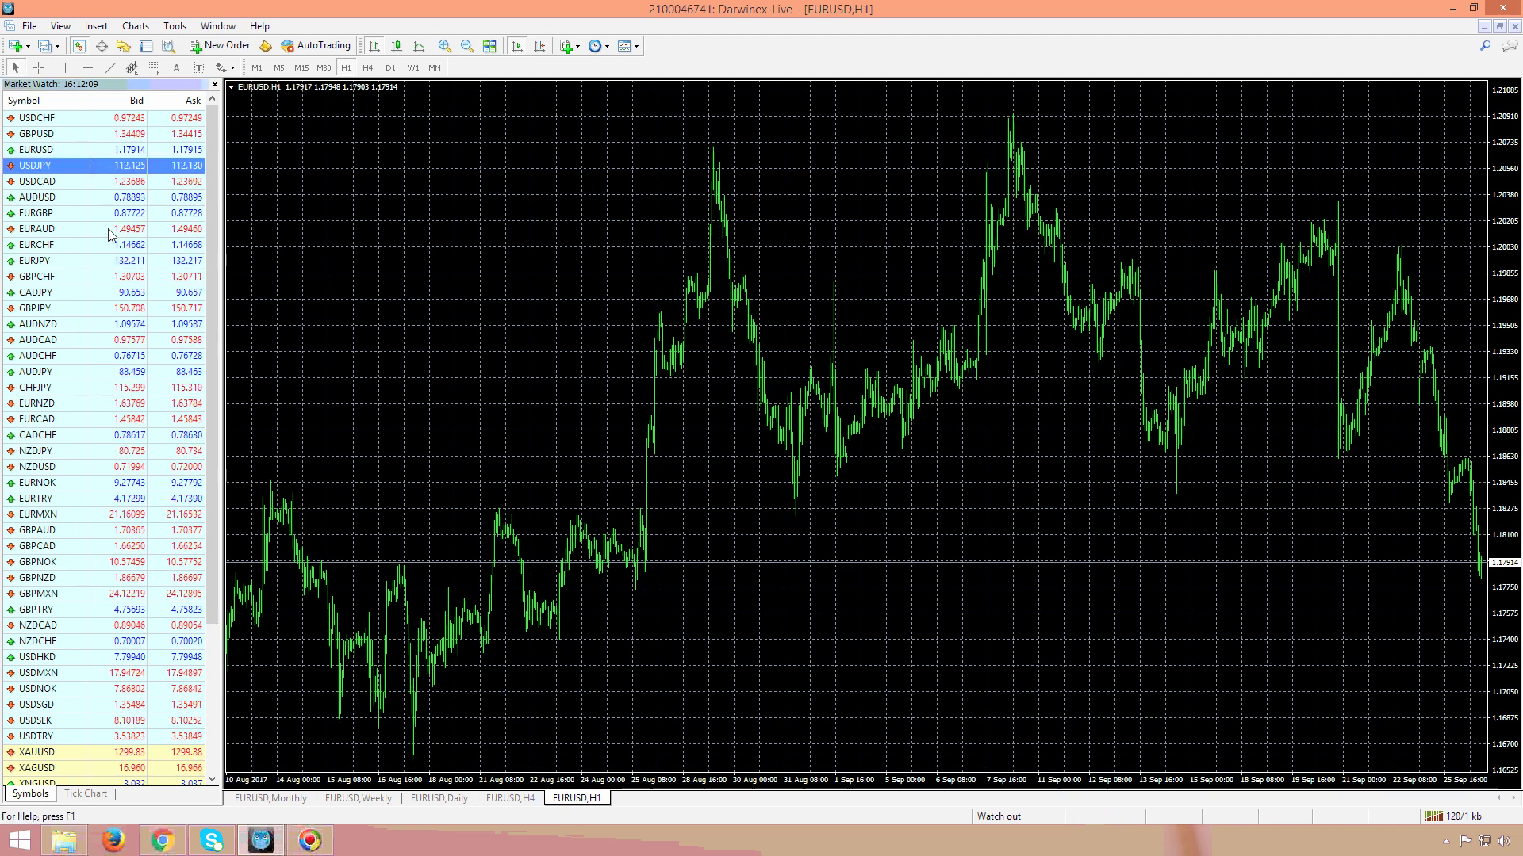
{"action": "left_click", "coordinate": [108, 229]}
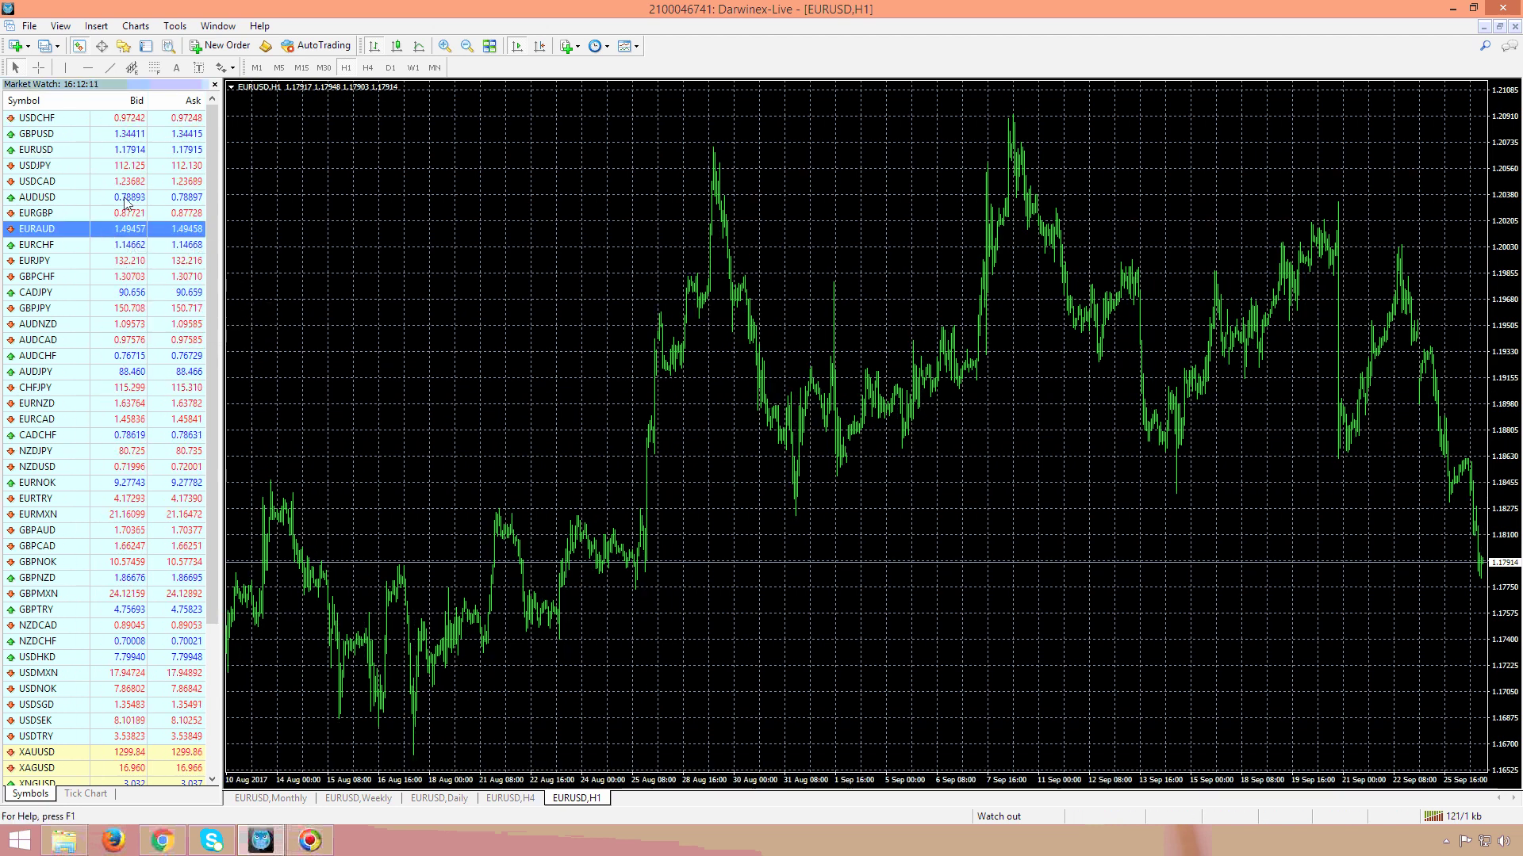
{"action": "left_click", "coordinate": [123, 168]}
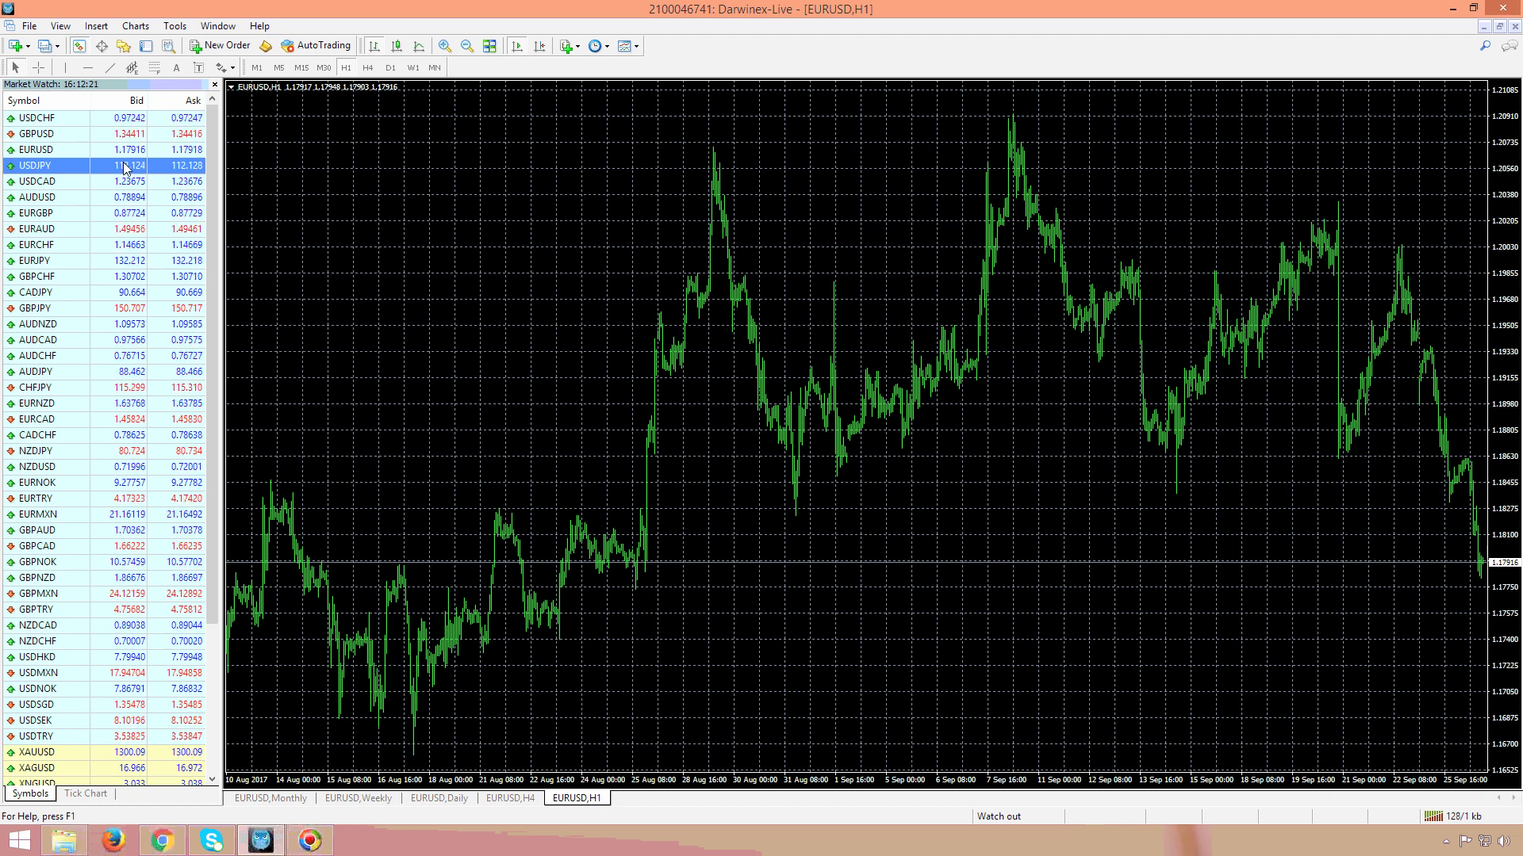
{"action": "left_click_drag", "start_coordinate": [77, 162], "coordinate": [79, 167]}
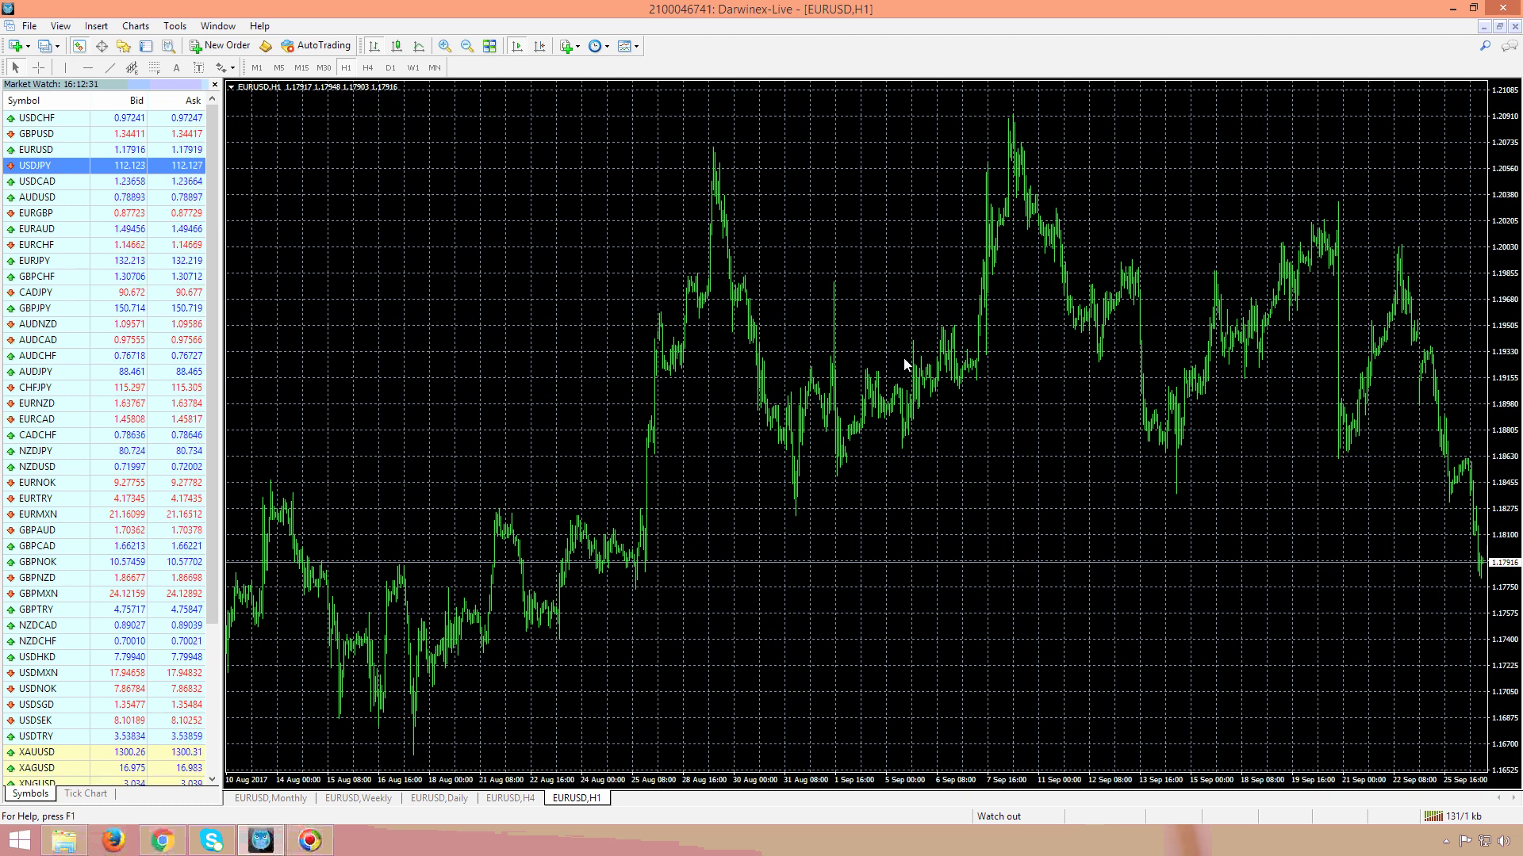
- Show USDJPY on the current chart and open a new USDJPY chart window
{"action": "key", "text": "Return"}
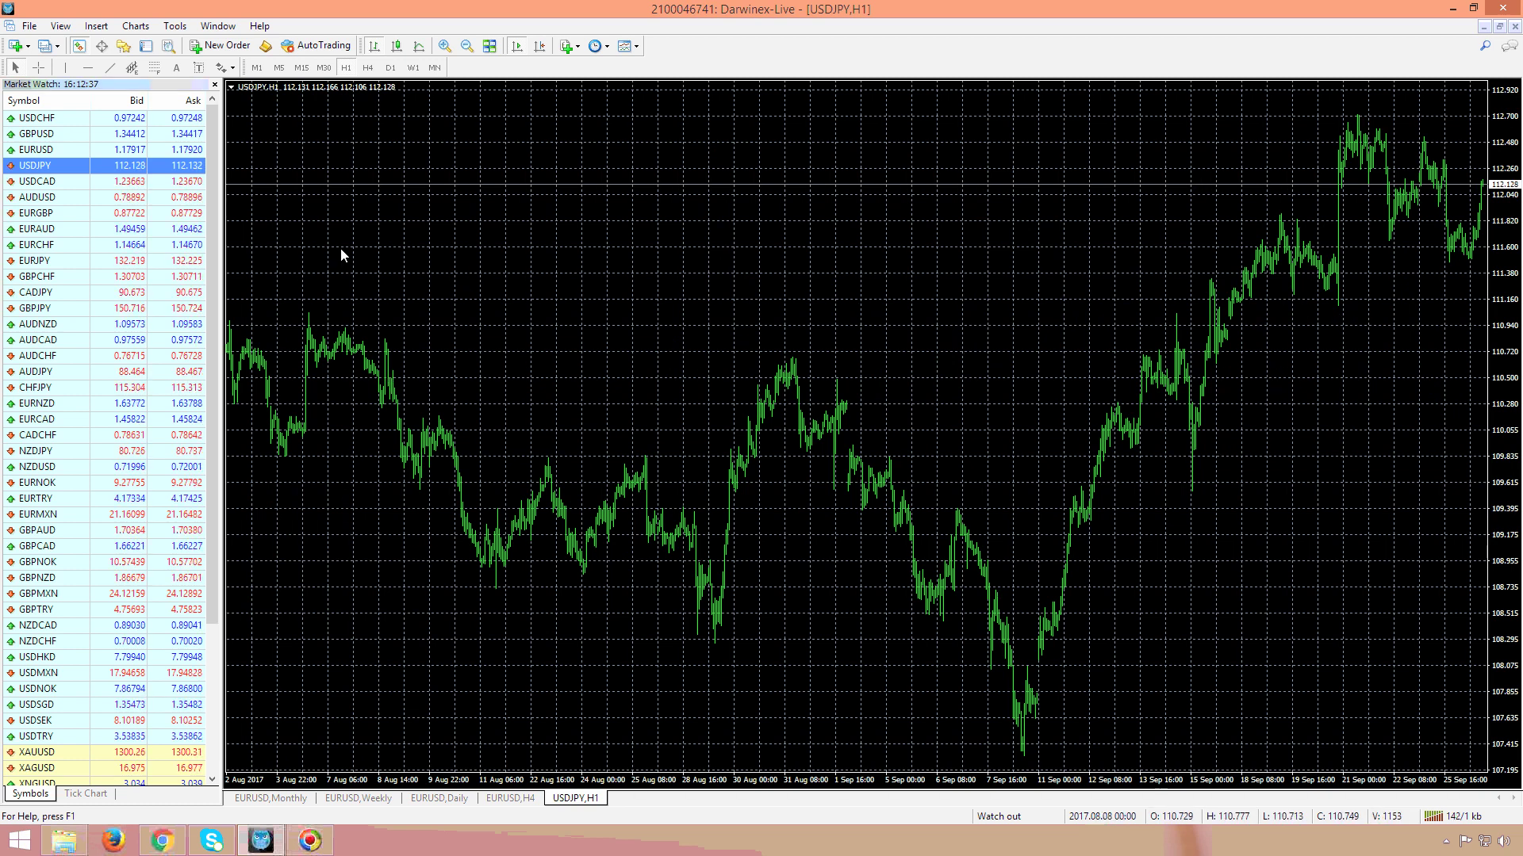
{"action": "right_click", "coordinate": [116, 171]}
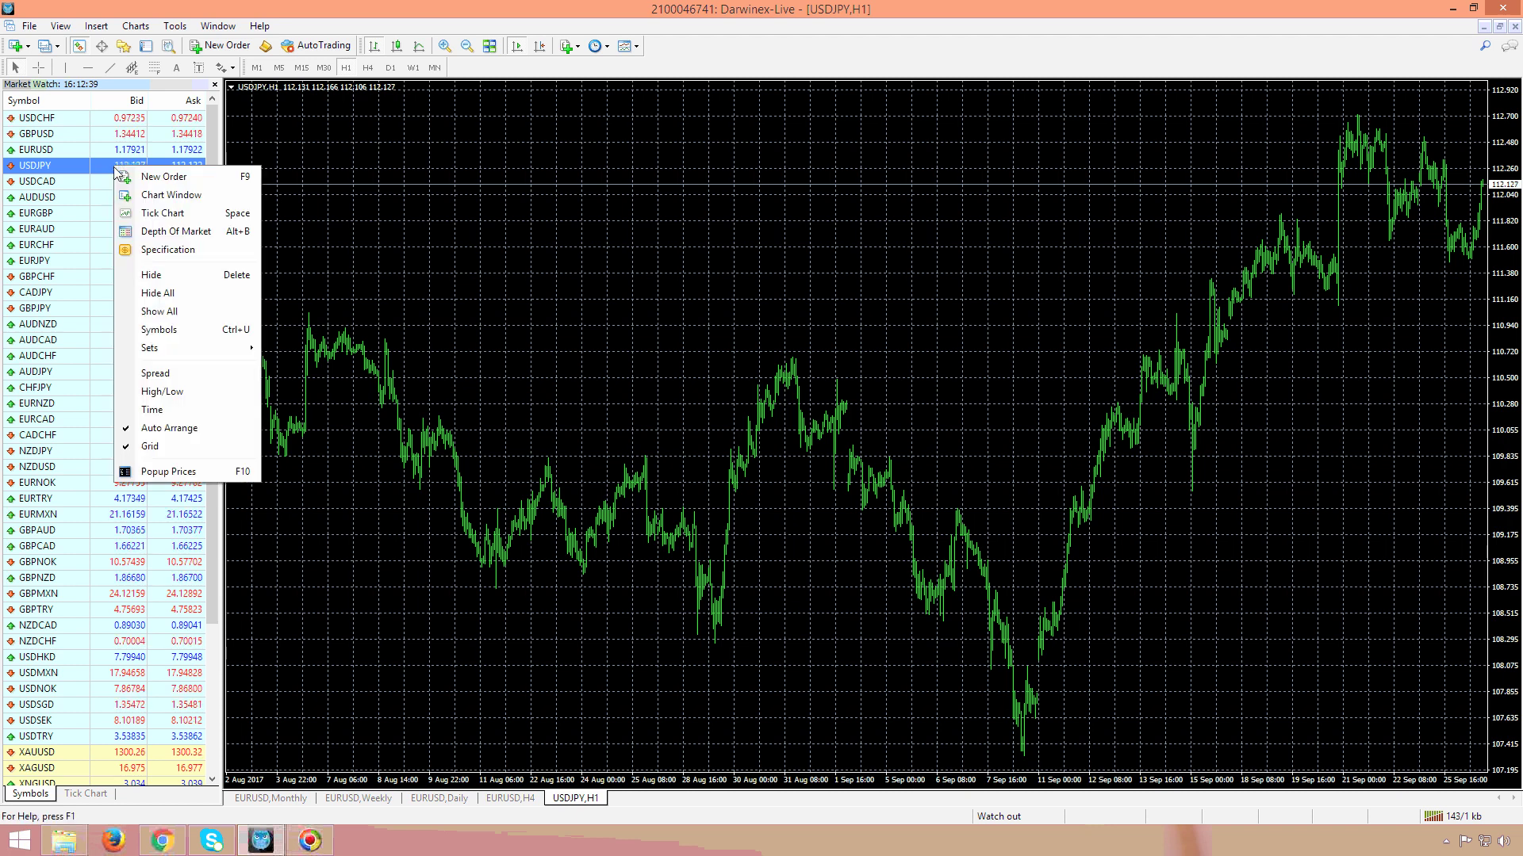
{"action": "left_click", "coordinate": [168, 194]}
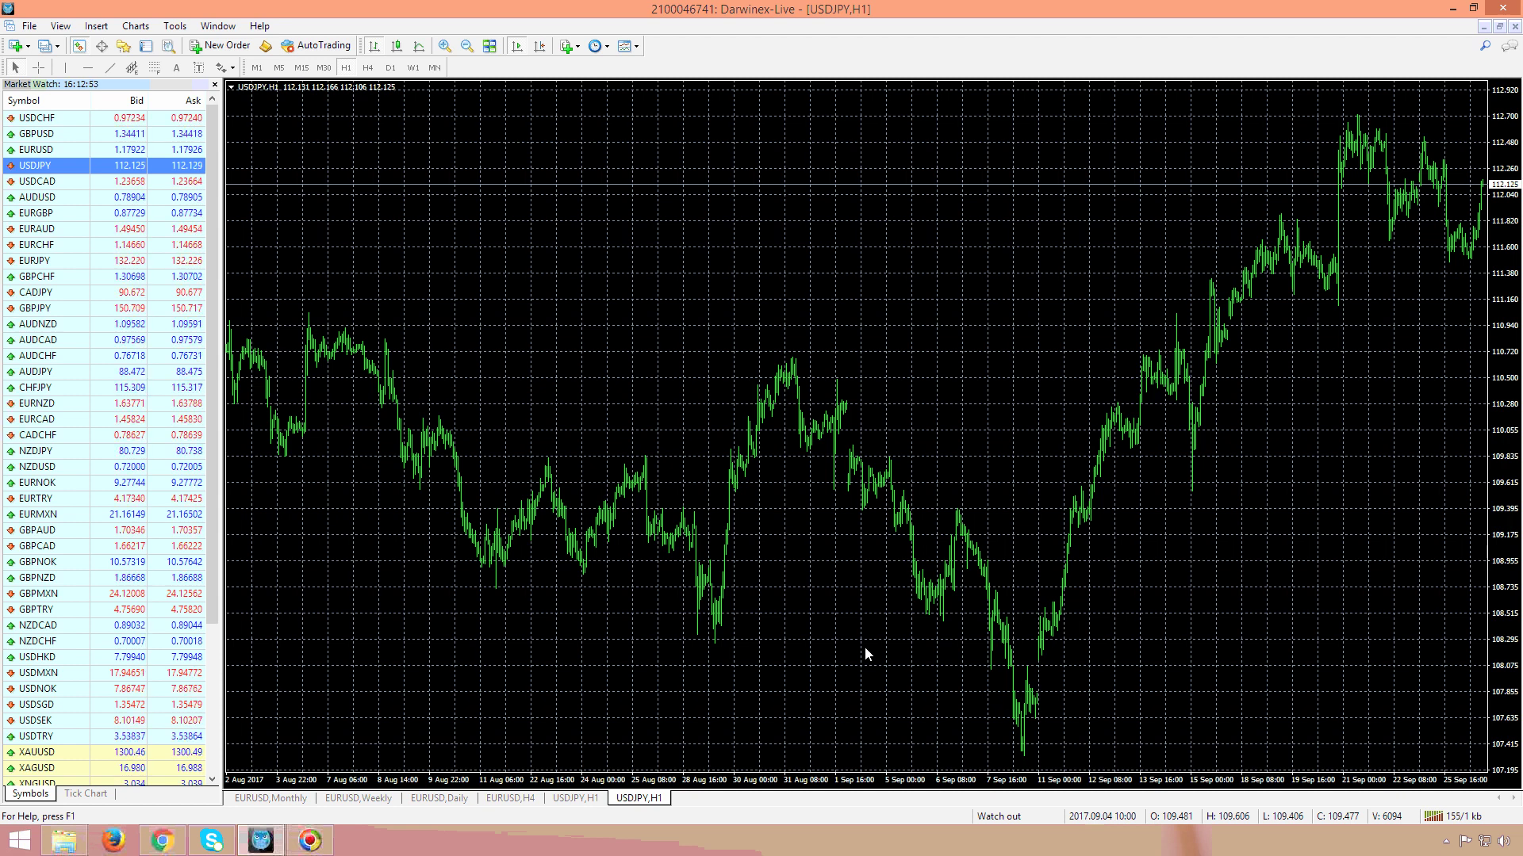
- Close the Market Watch panel and bring up the USDJPY chart's context menu
{"action": "left_click", "coordinate": [79, 47]}
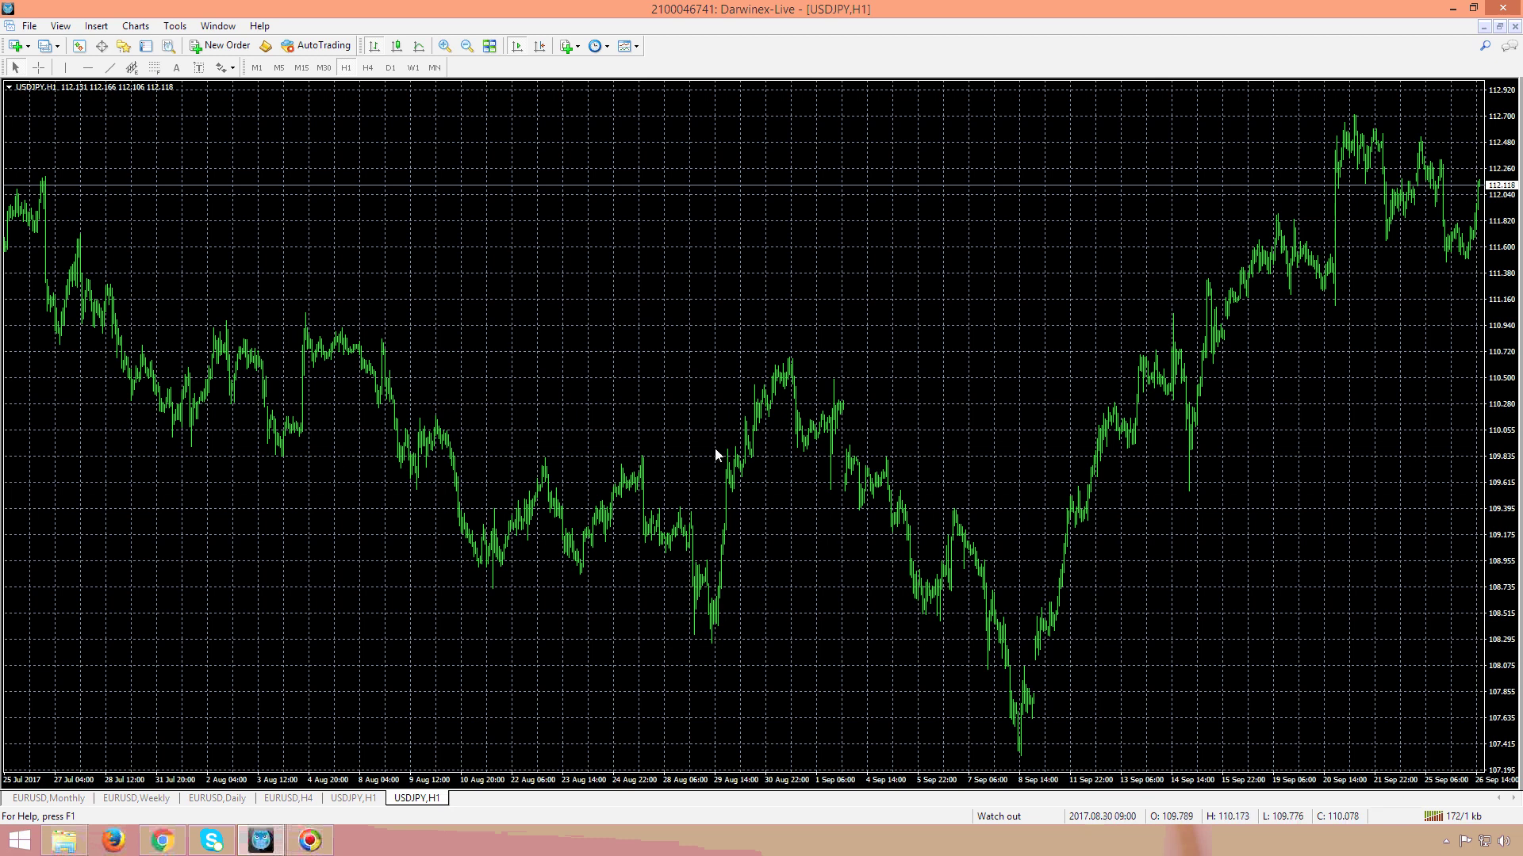
{"action": "right_click", "coordinate": [586, 235]}
{"action": "left_click", "coordinate": [658, 561]}
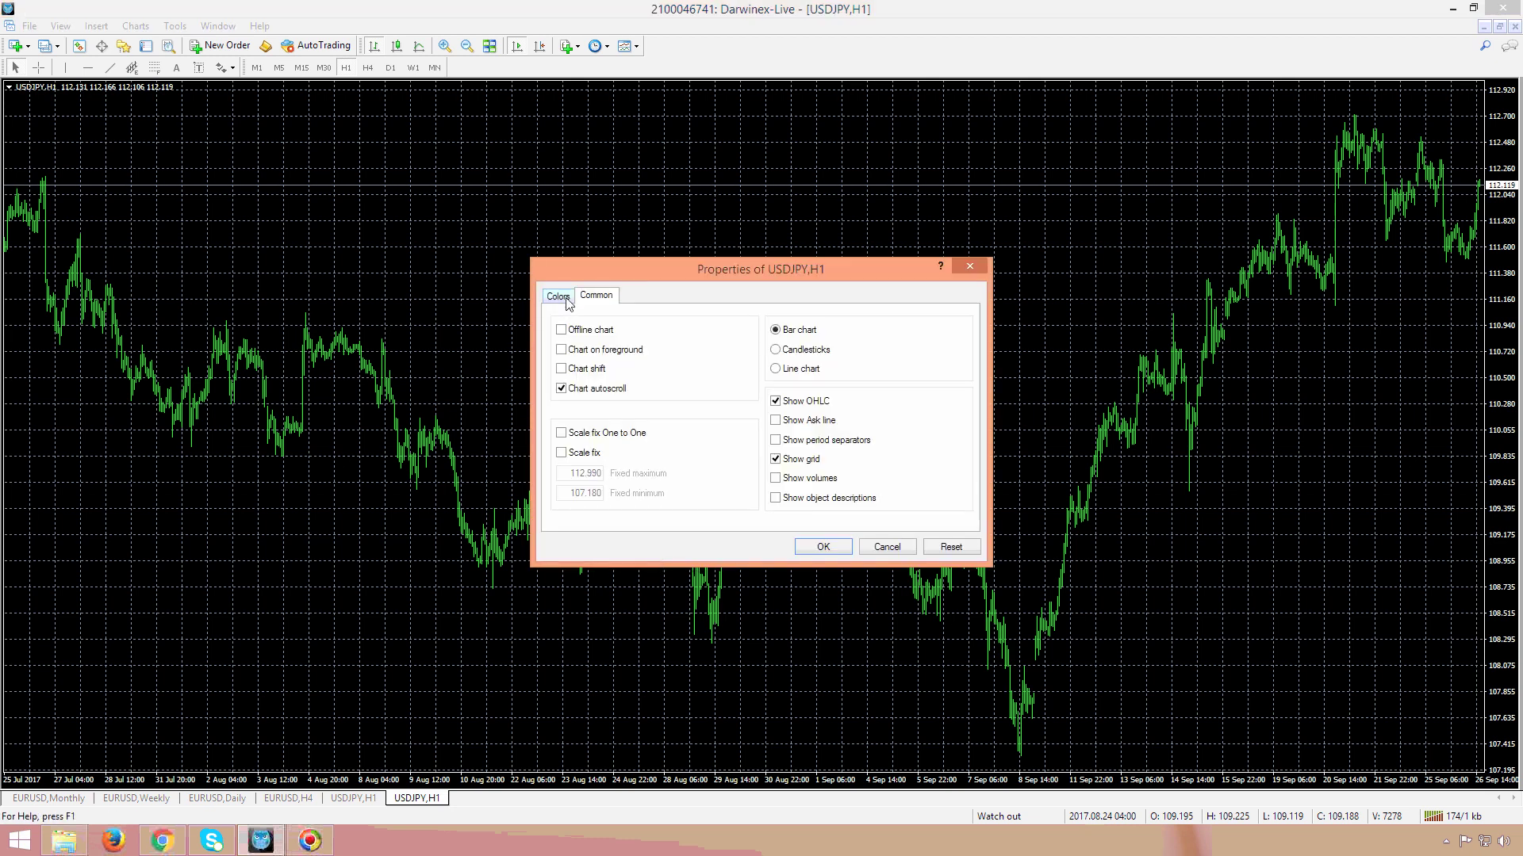
{"action": "left_click", "coordinate": [560, 297]}
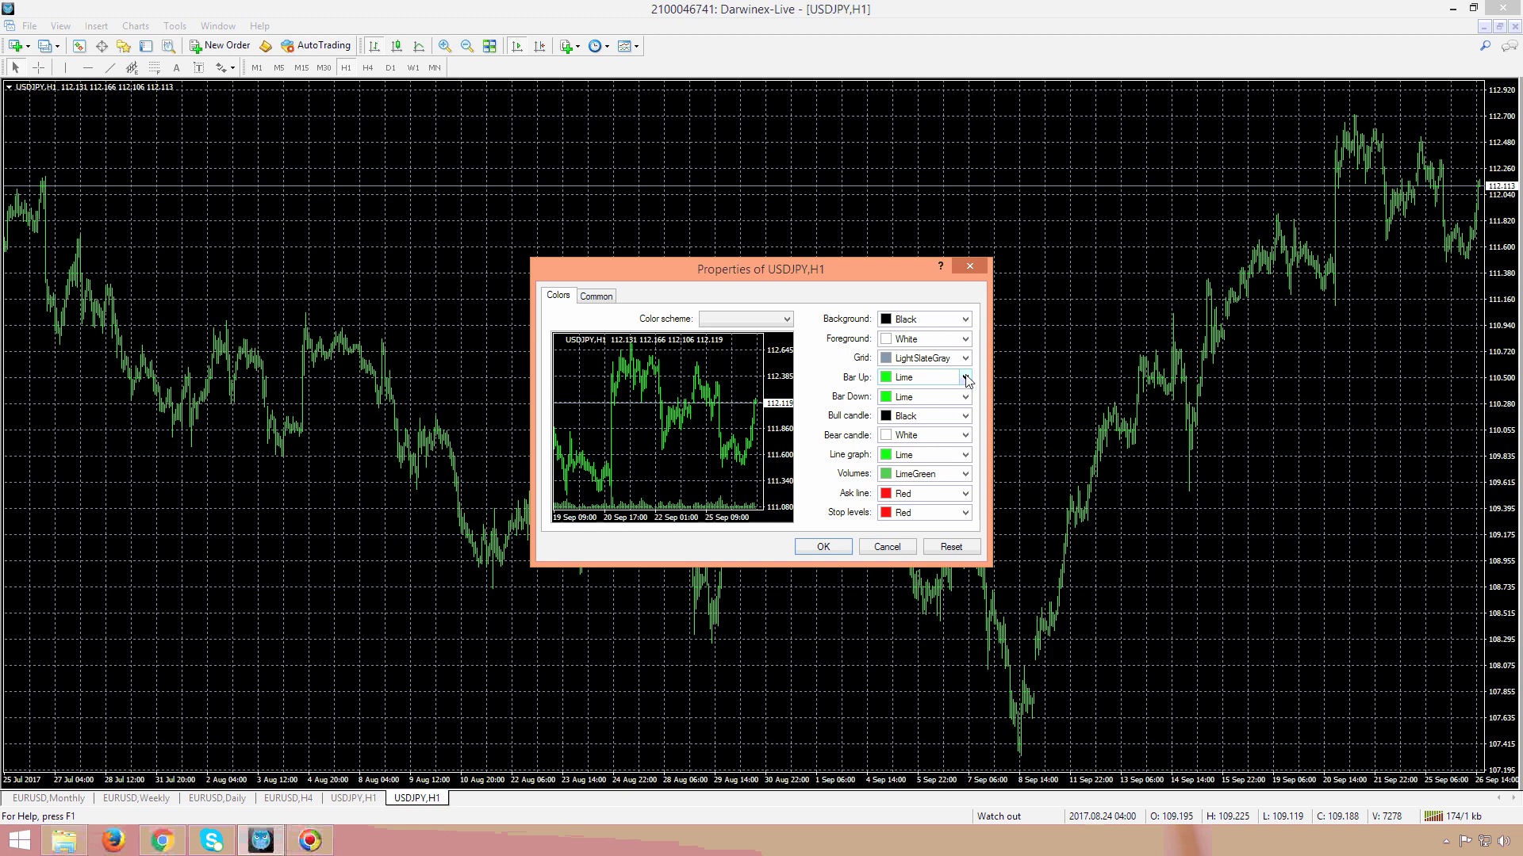
{"action": "left_click", "coordinate": [966, 398]}
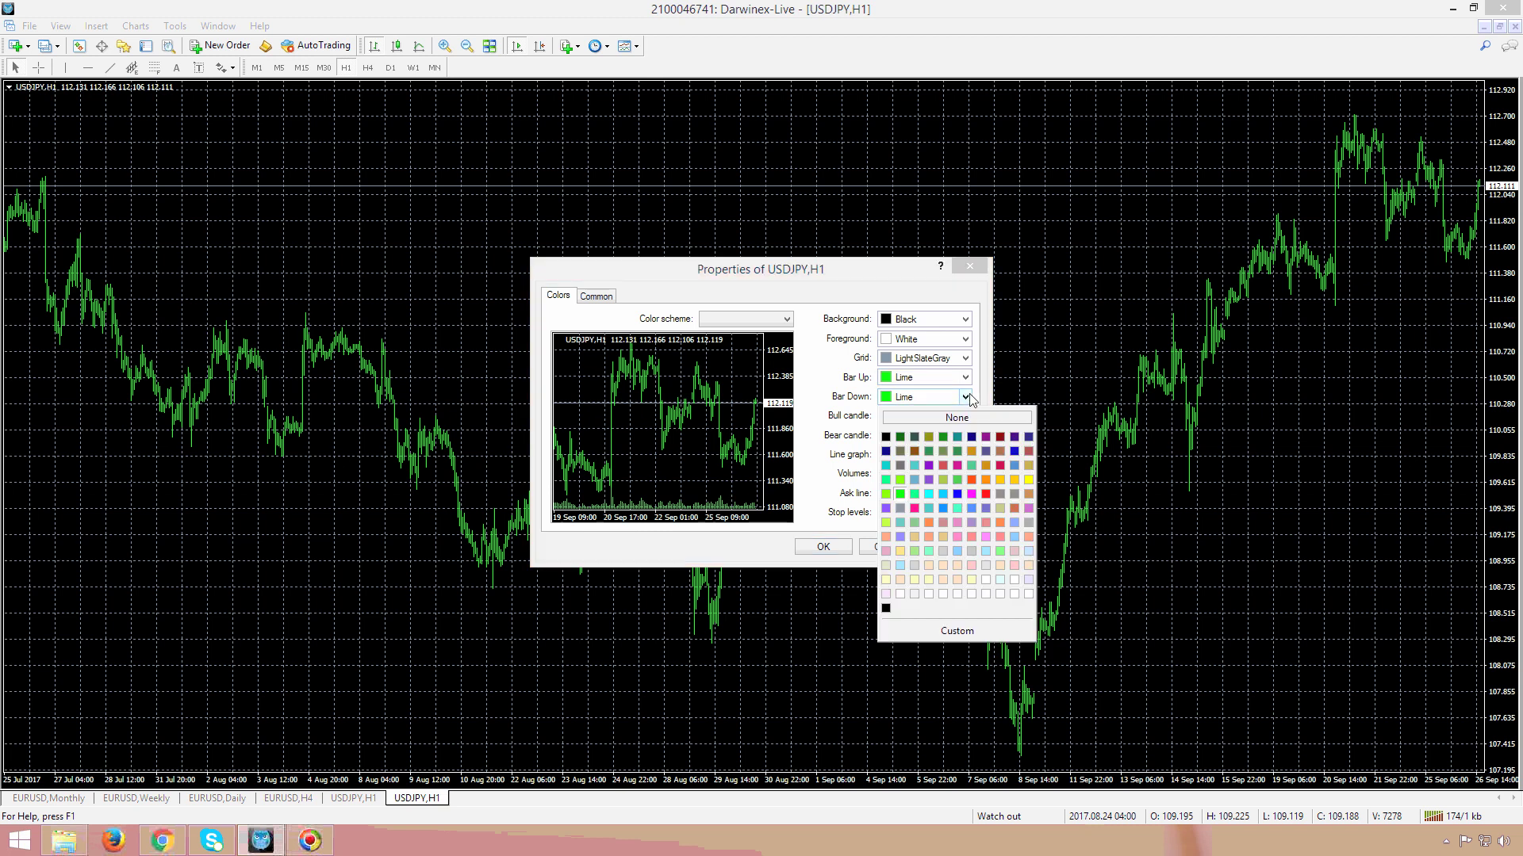
{"action": "left_click", "coordinate": [985, 496]}
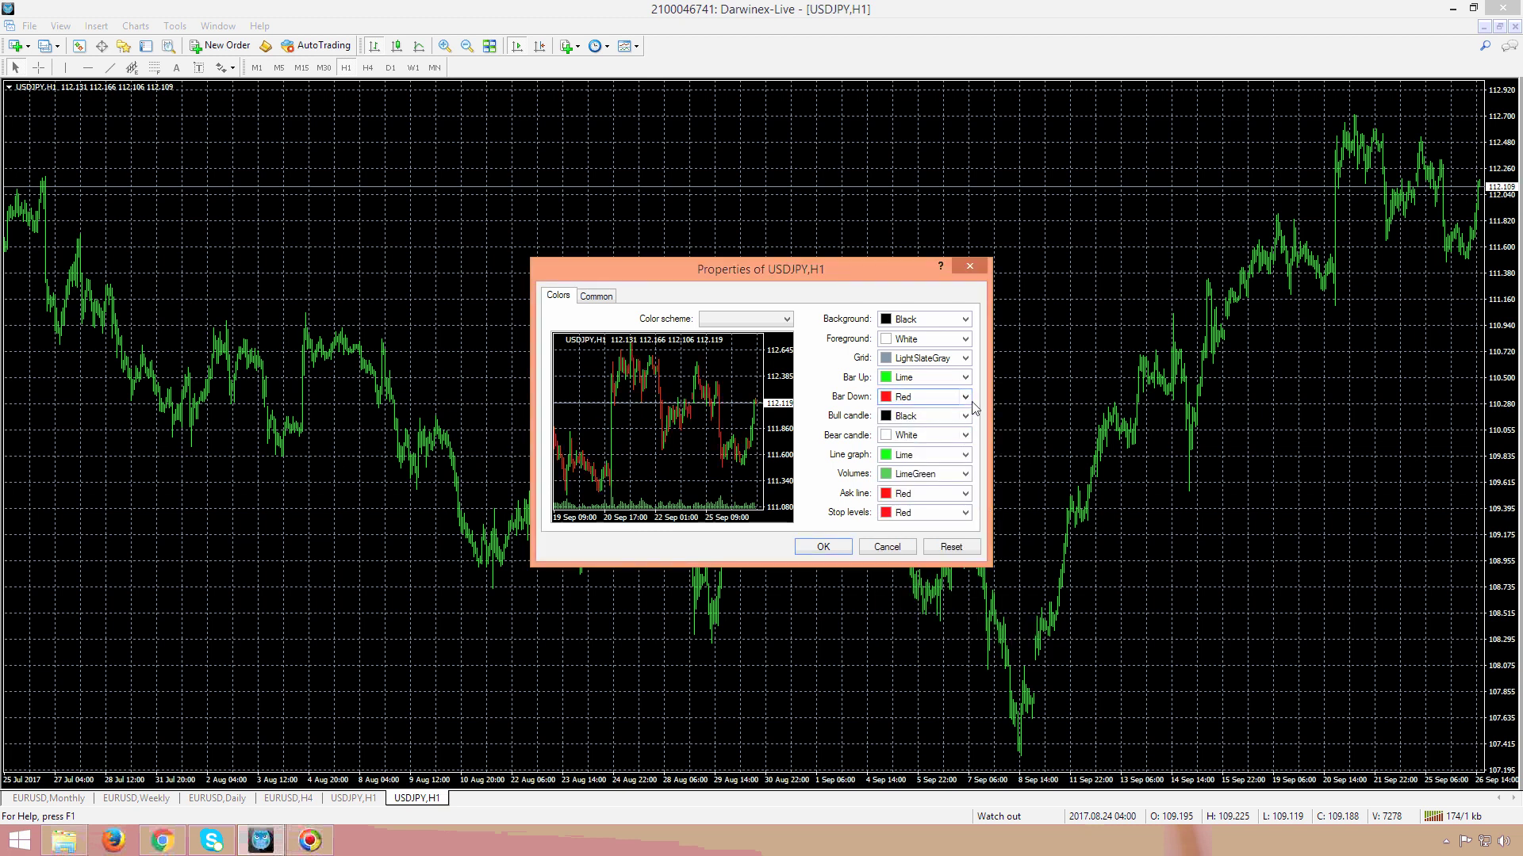
{"action": "left_click", "coordinate": [965, 415]}
{"action": "left_click", "coordinate": [900, 512]}
{"action": "left_click", "coordinate": [965, 435]}
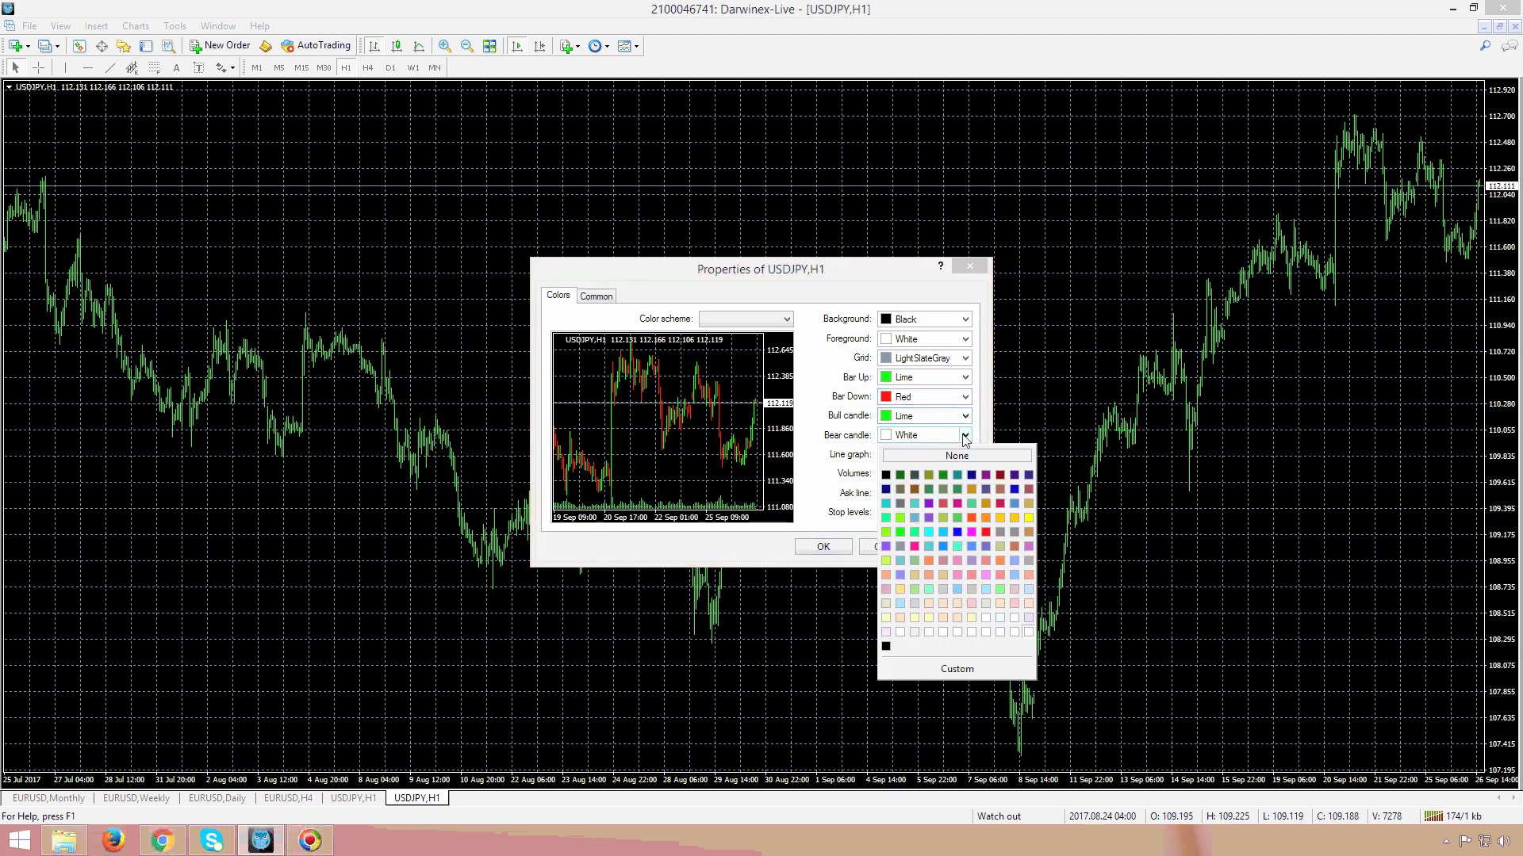
{"action": "left_click", "coordinate": [985, 532]}
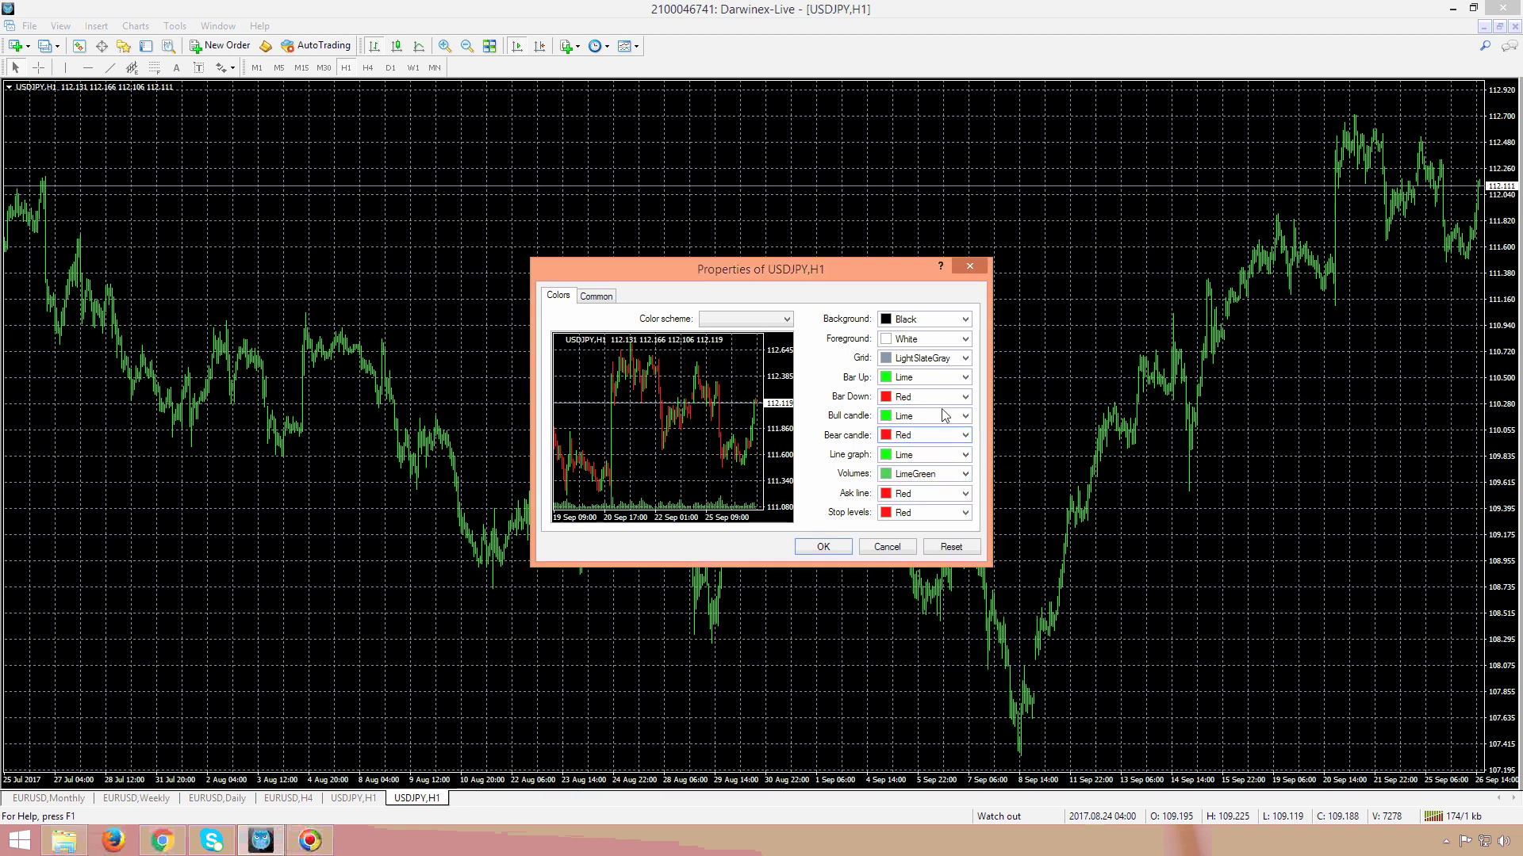
{"action": "left_click", "coordinate": [967, 319]}
{"action": "left_click", "coordinate": [1022, 513]}
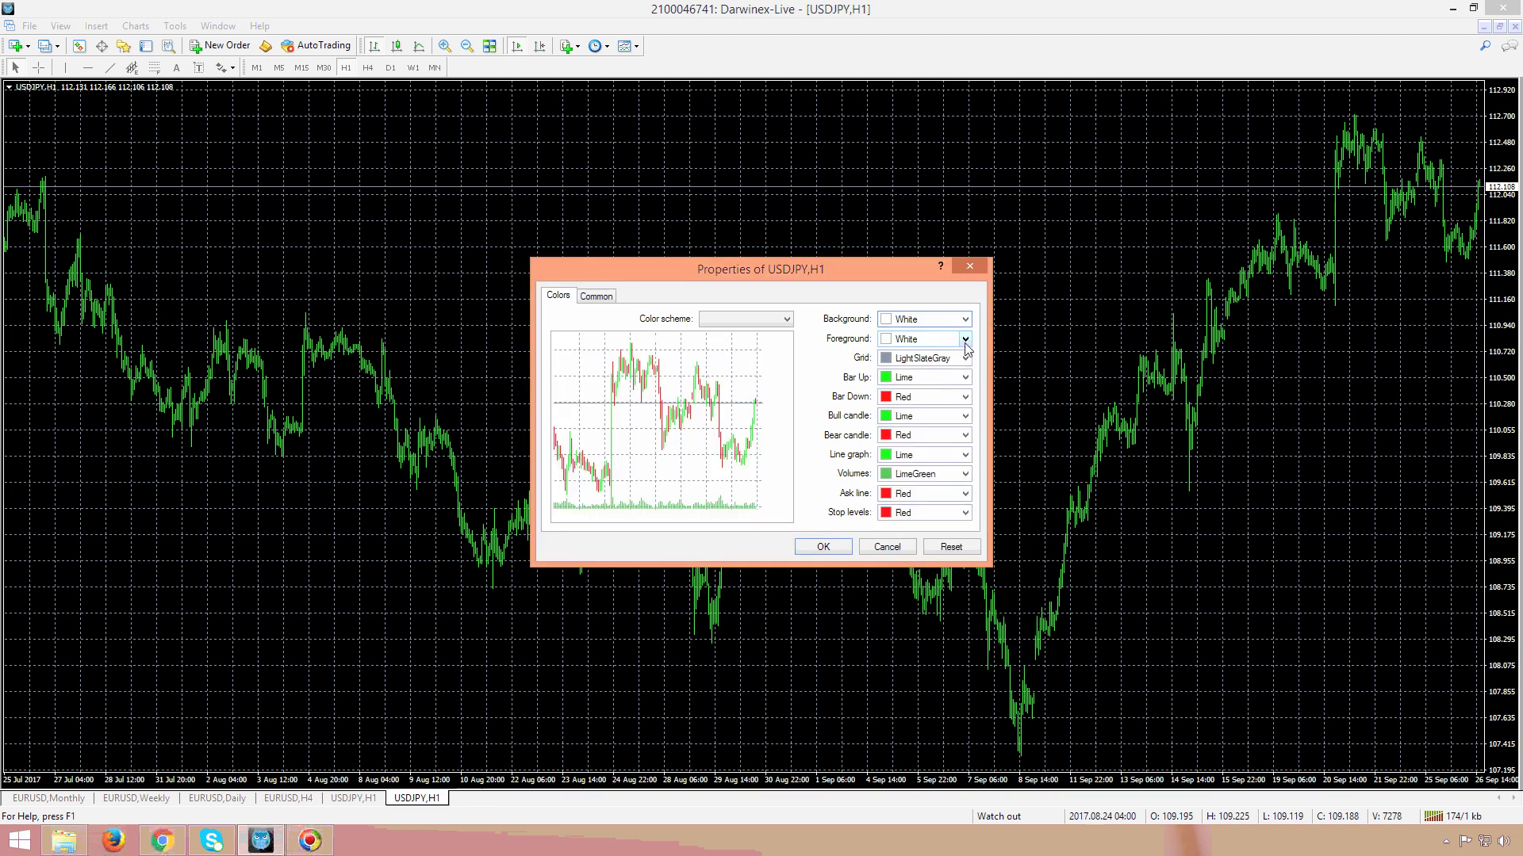
{"action": "left_click", "coordinate": [965, 340]}
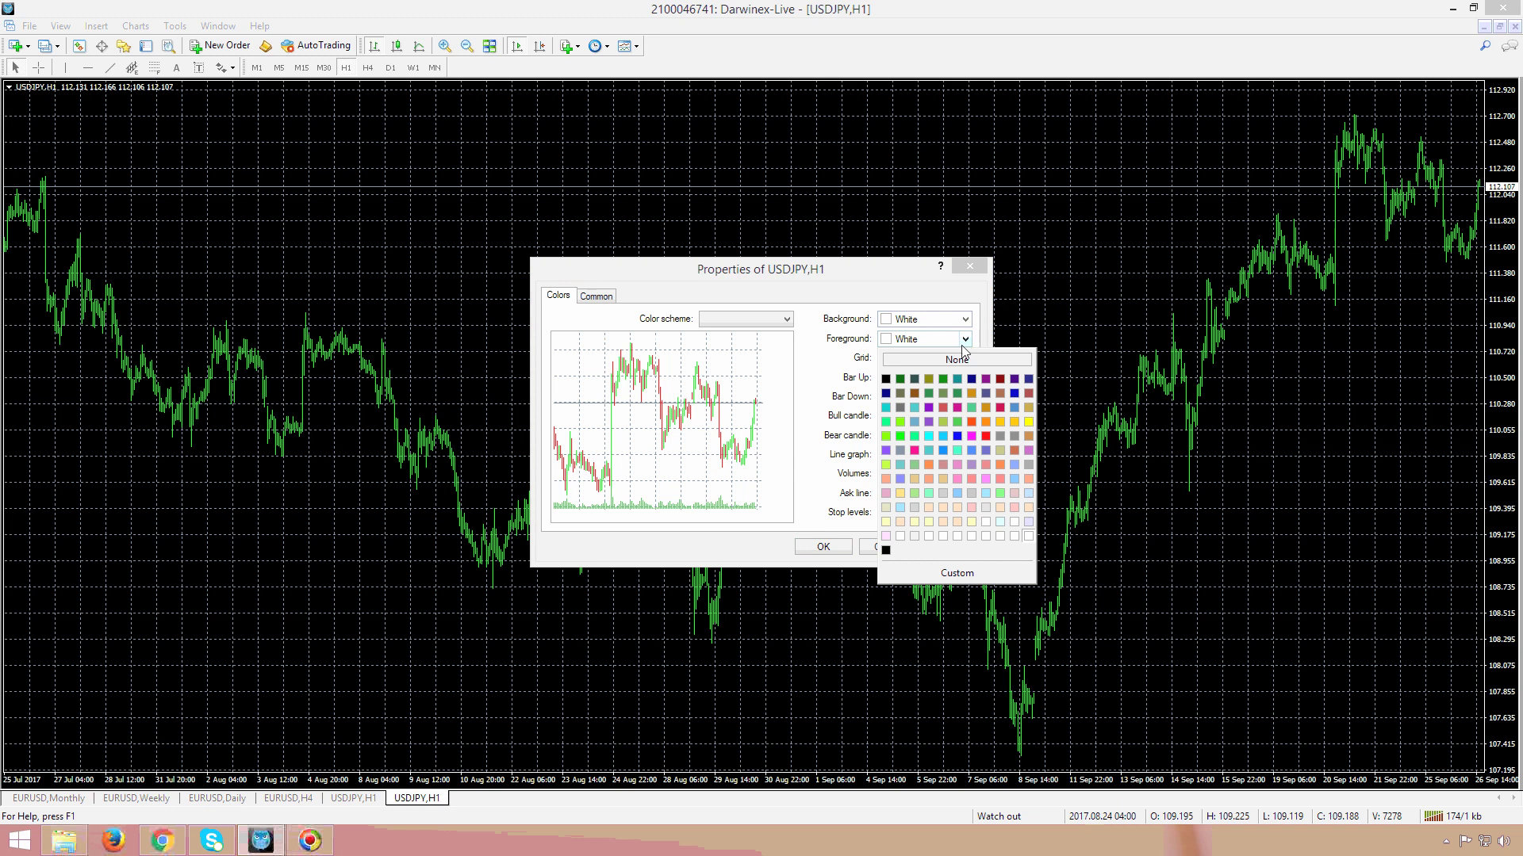
{"action": "left_click", "coordinate": [885, 379]}
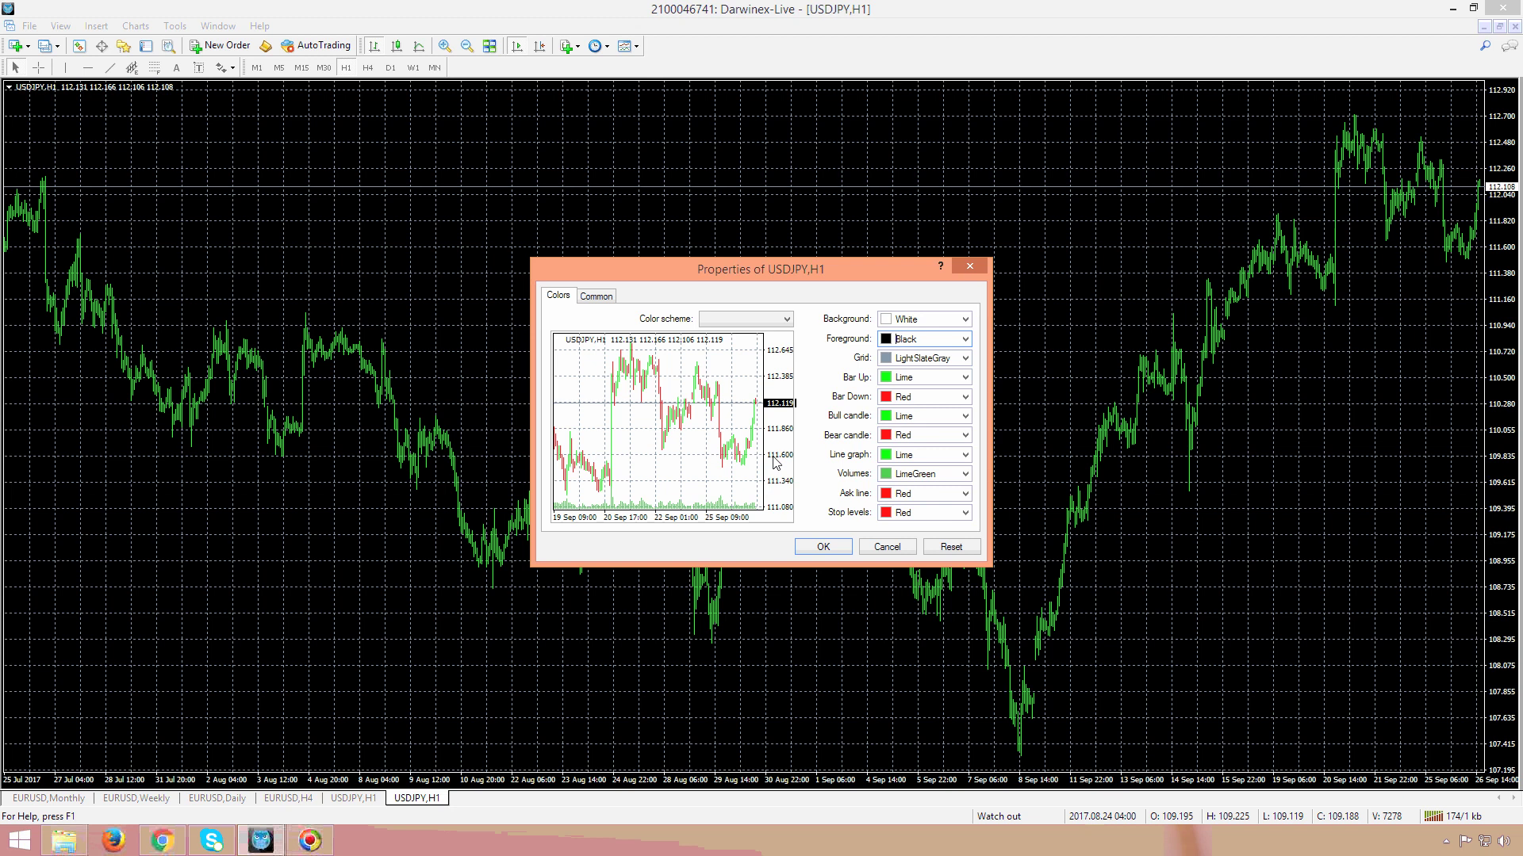
{"action": "left_click", "coordinate": [600, 301]}
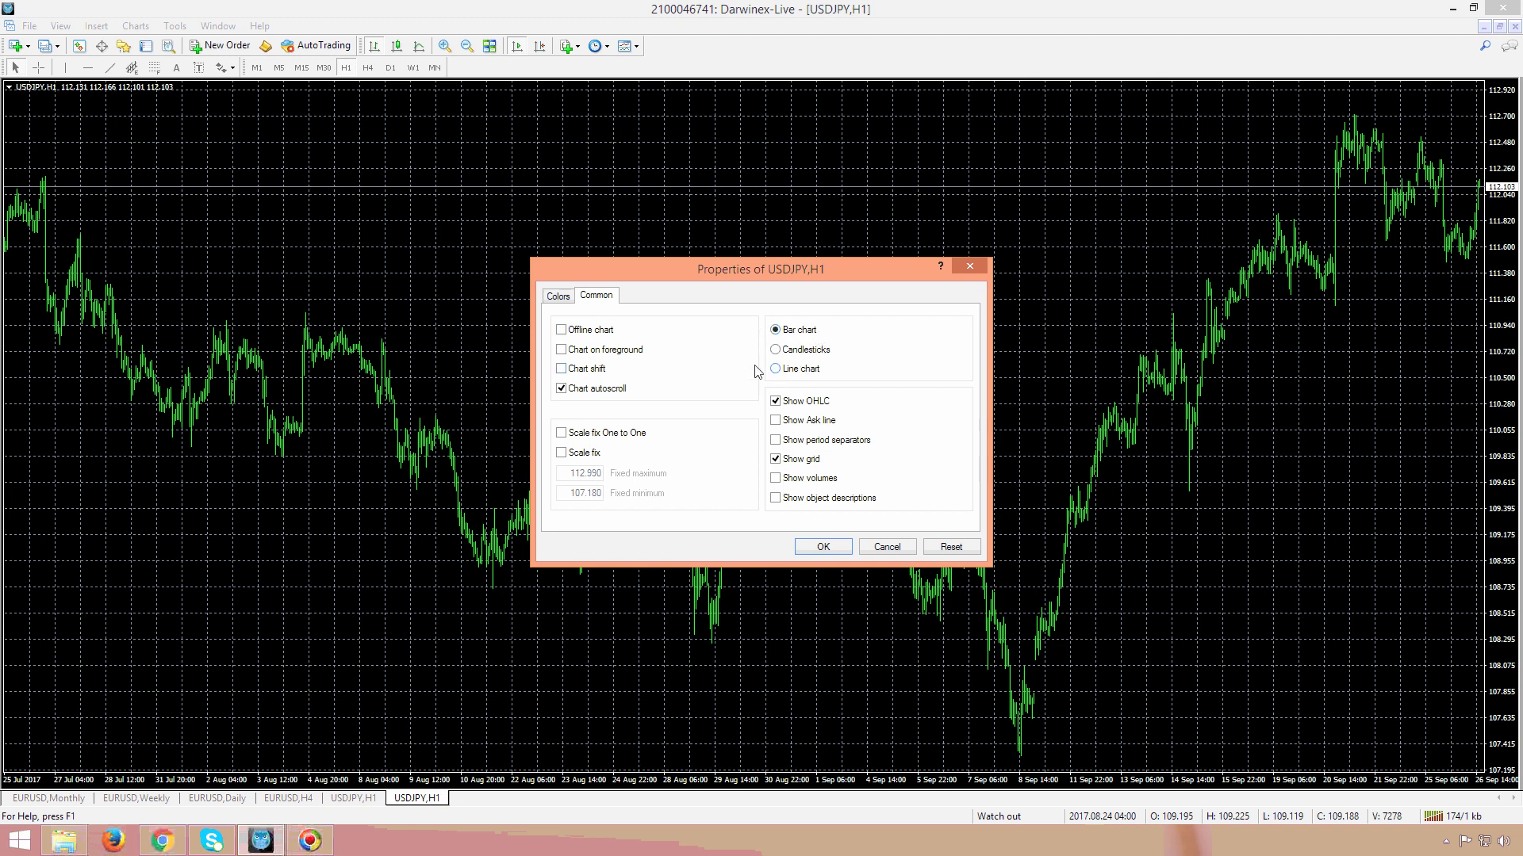
{"action": "left_click", "coordinate": [970, 267]}
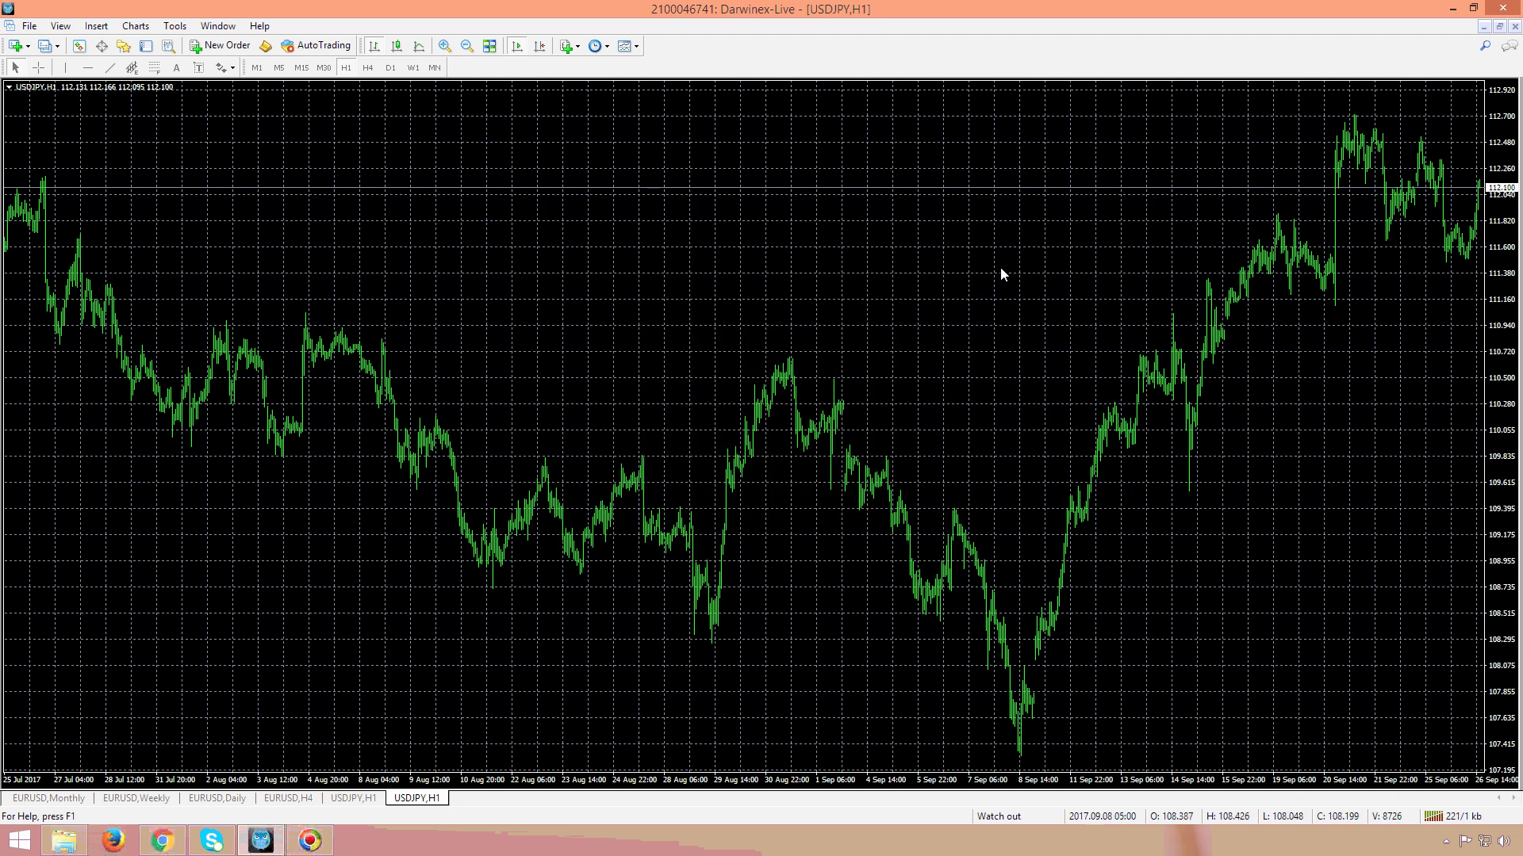
- Zoom in twice on USDJPY, turn on the crosshair, and switch to a line chart
{"action": "left_click", "coordinate": [444, 46]}
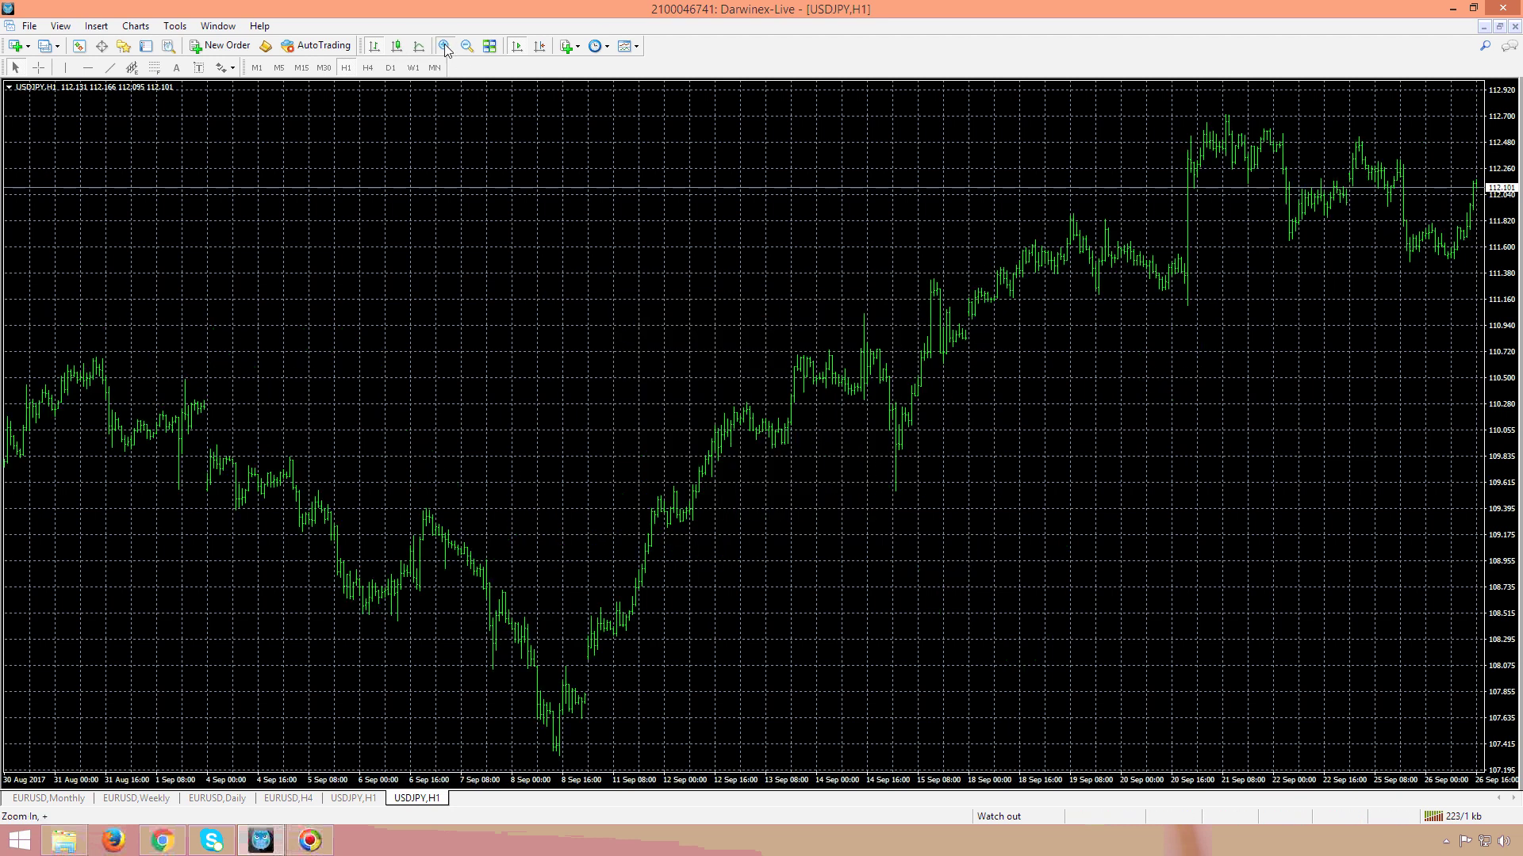
{"action": "left_click", "coordinate": [444, 46]}
{"action": "middle_click", "coordinate": [595, 321]}
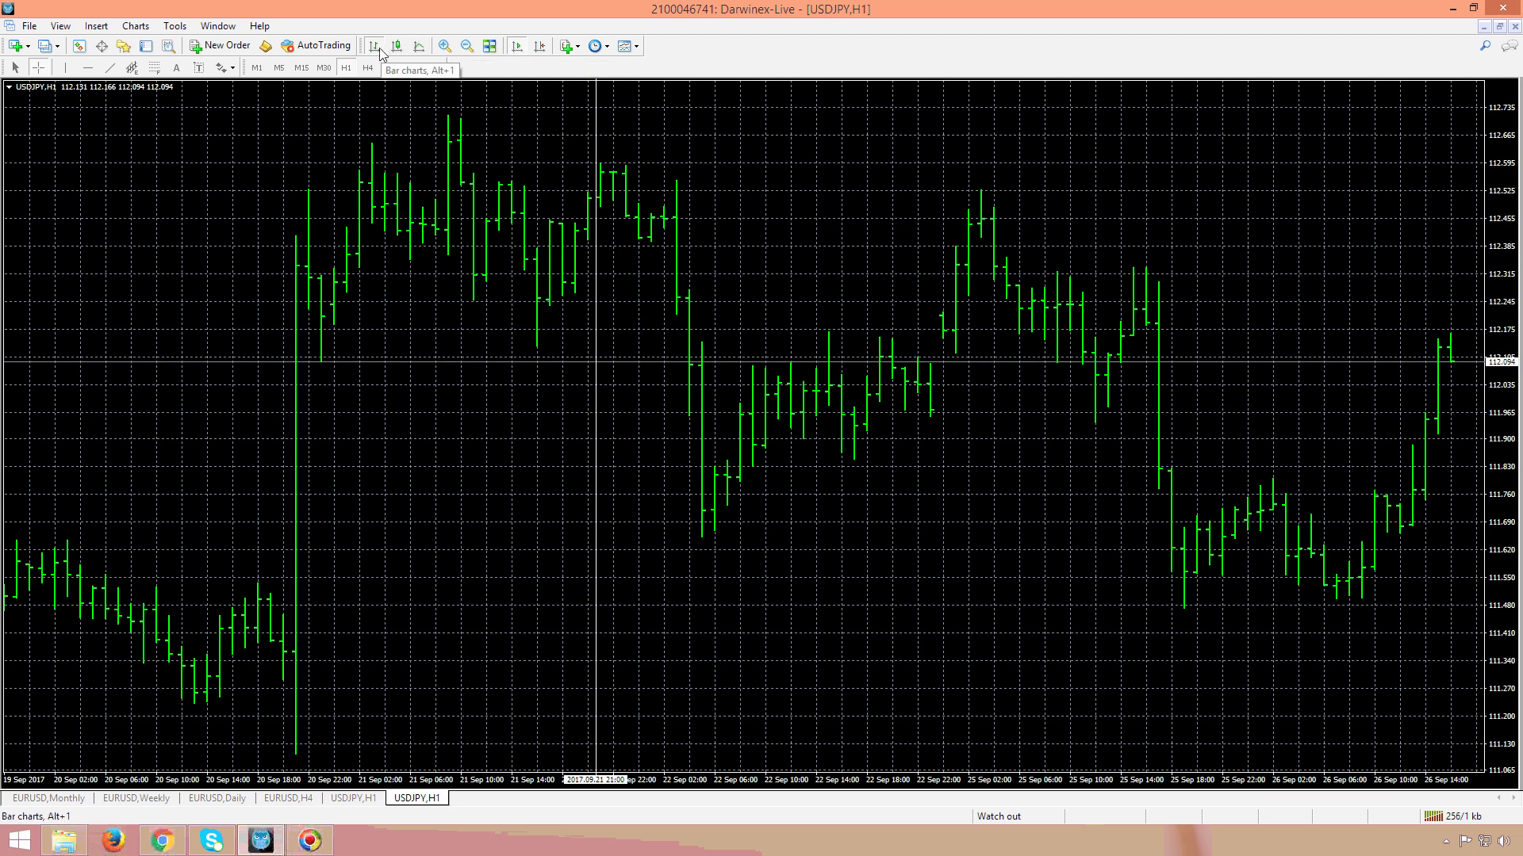
{"action": "left_click", "coordinate": [421, 49]}
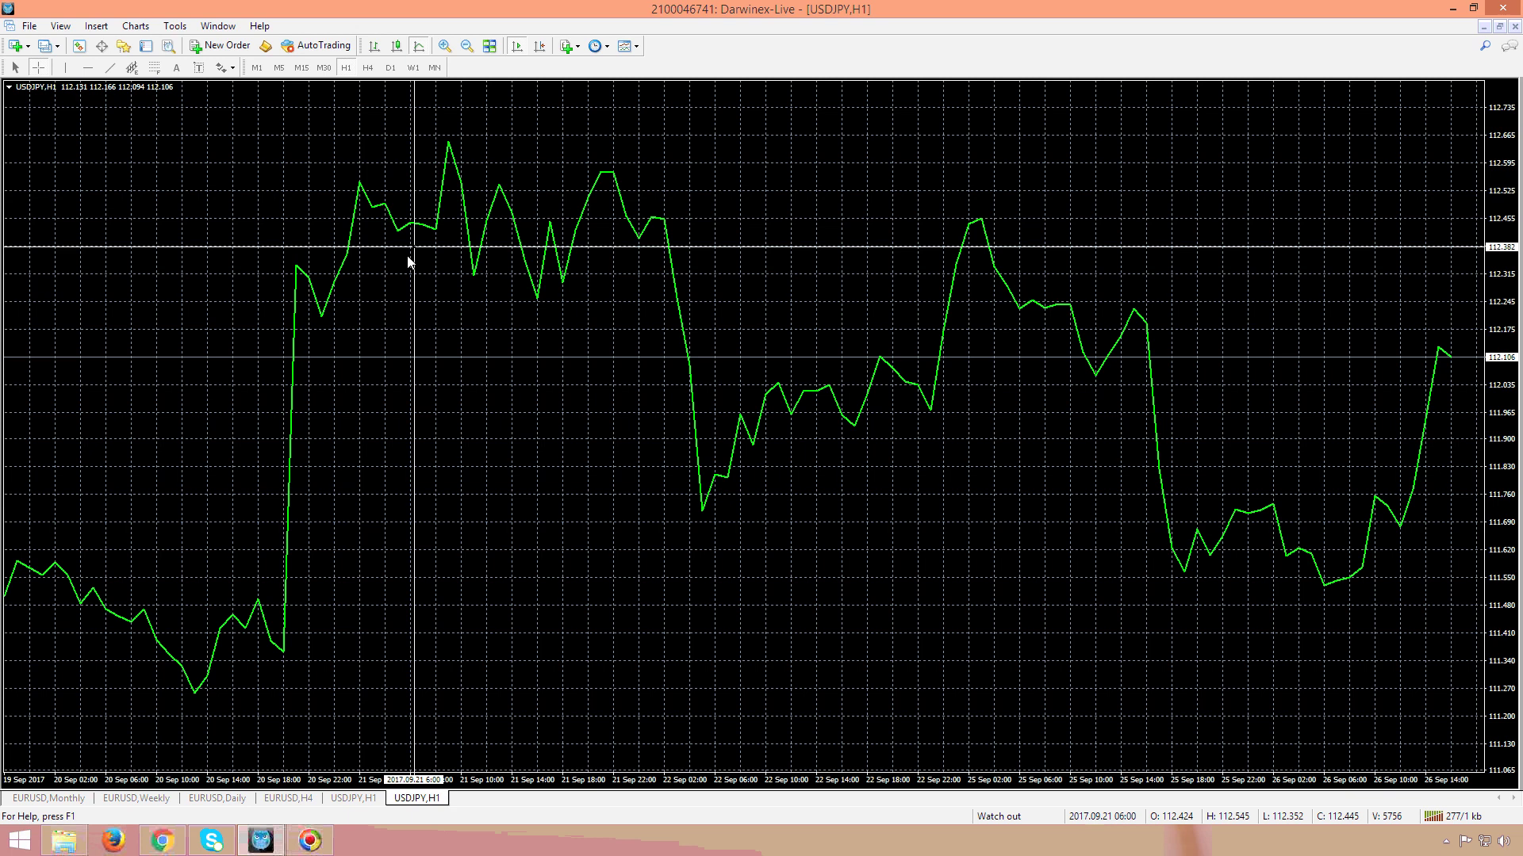
- Toggle the crosshair to read USDJPY line prices, then switch the chart back to bars
{"action": "middle_click", "coordinate": [992, 539]}
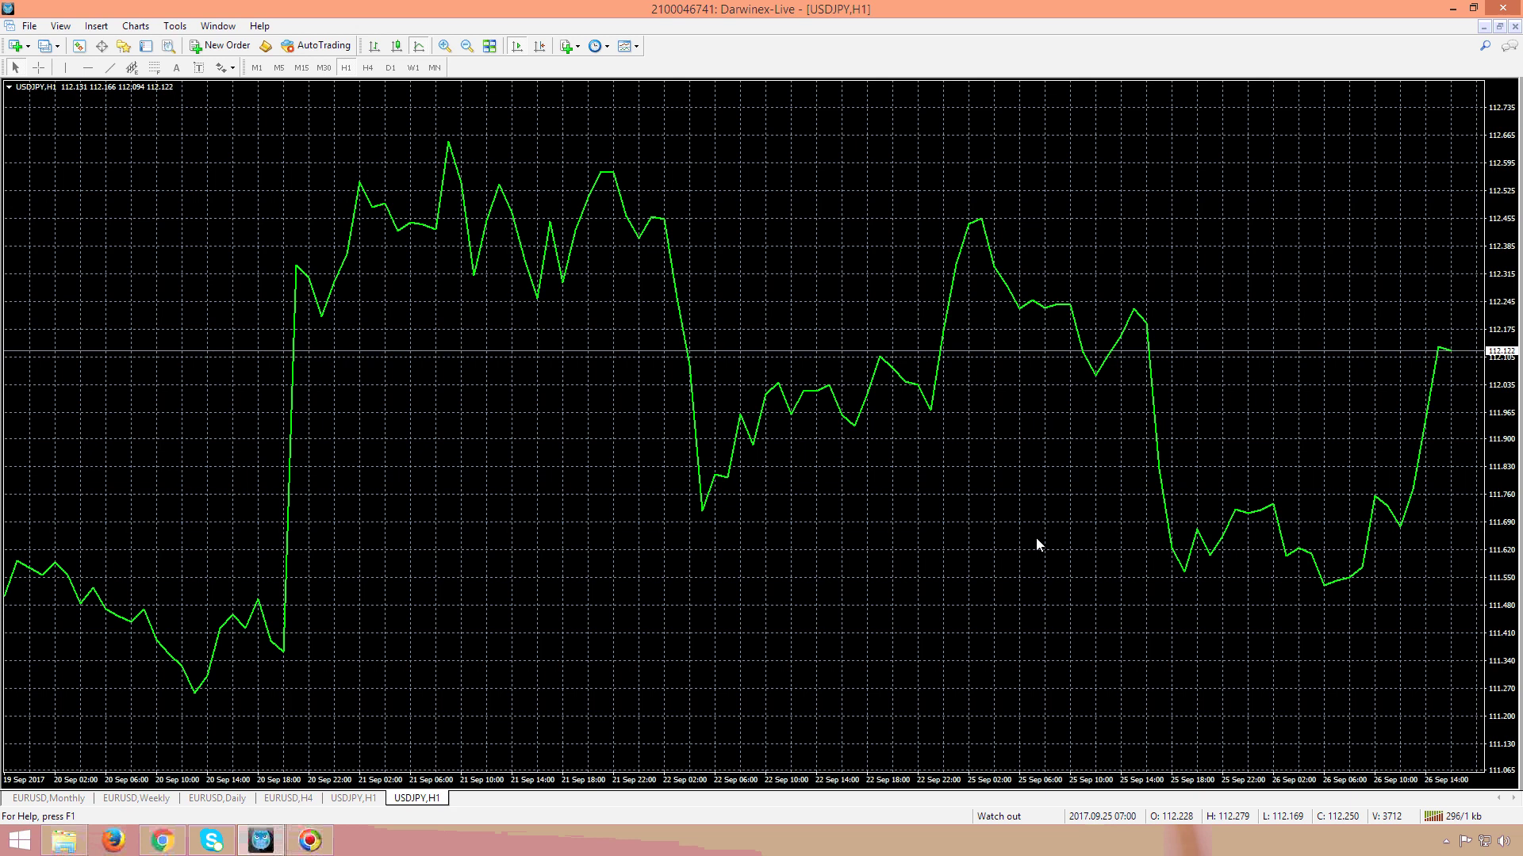
{"action": "middle_click", "coordinate": [1041, 191]}
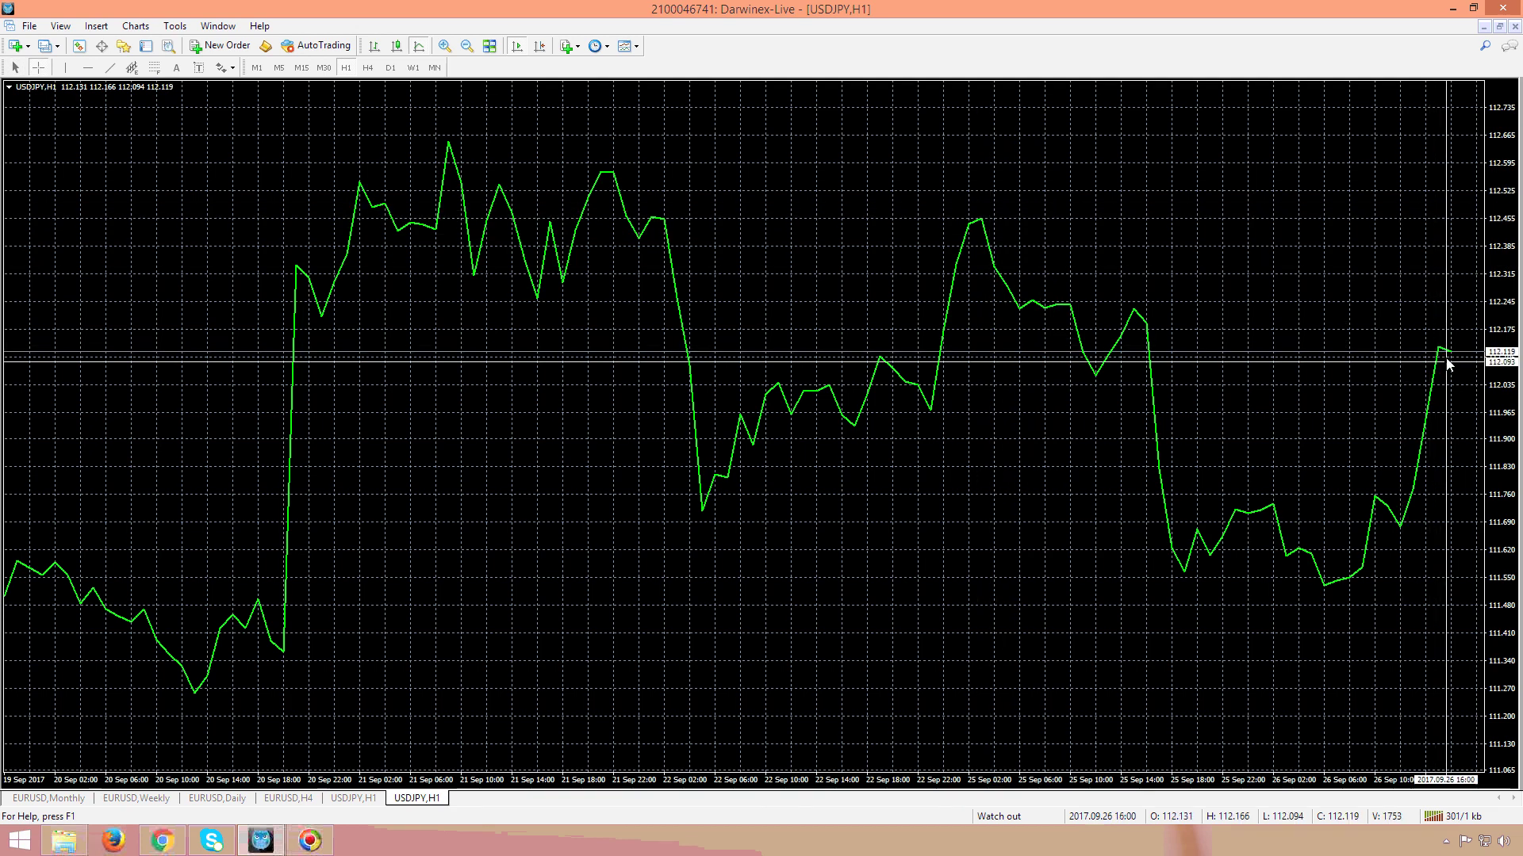
{"action": "mouse_move", "coordinate": [1443, 352]}
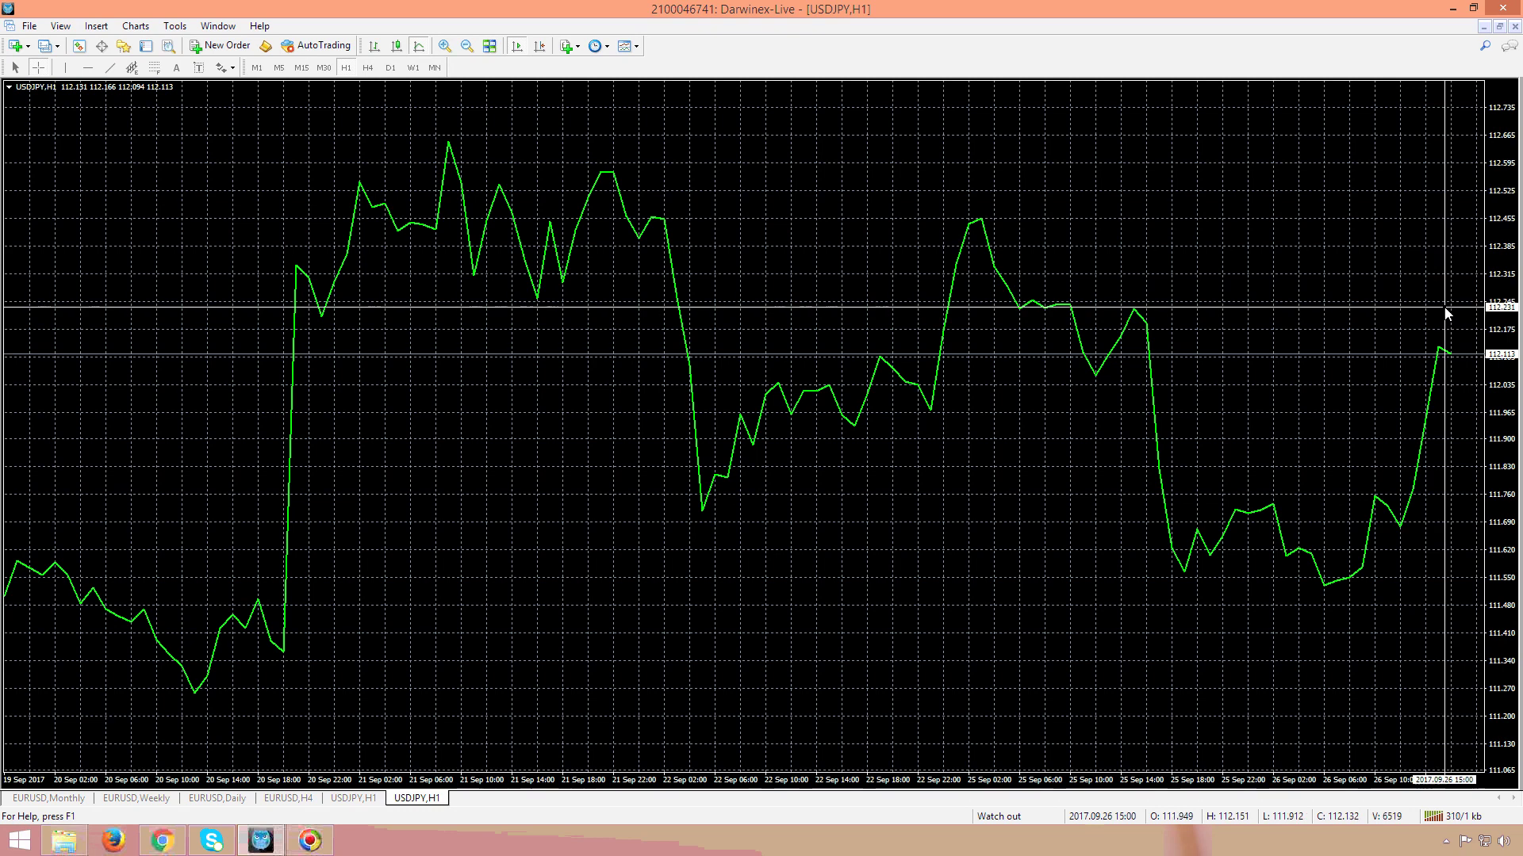
{"action": "left_click", "coordinate": [1391, 302]}
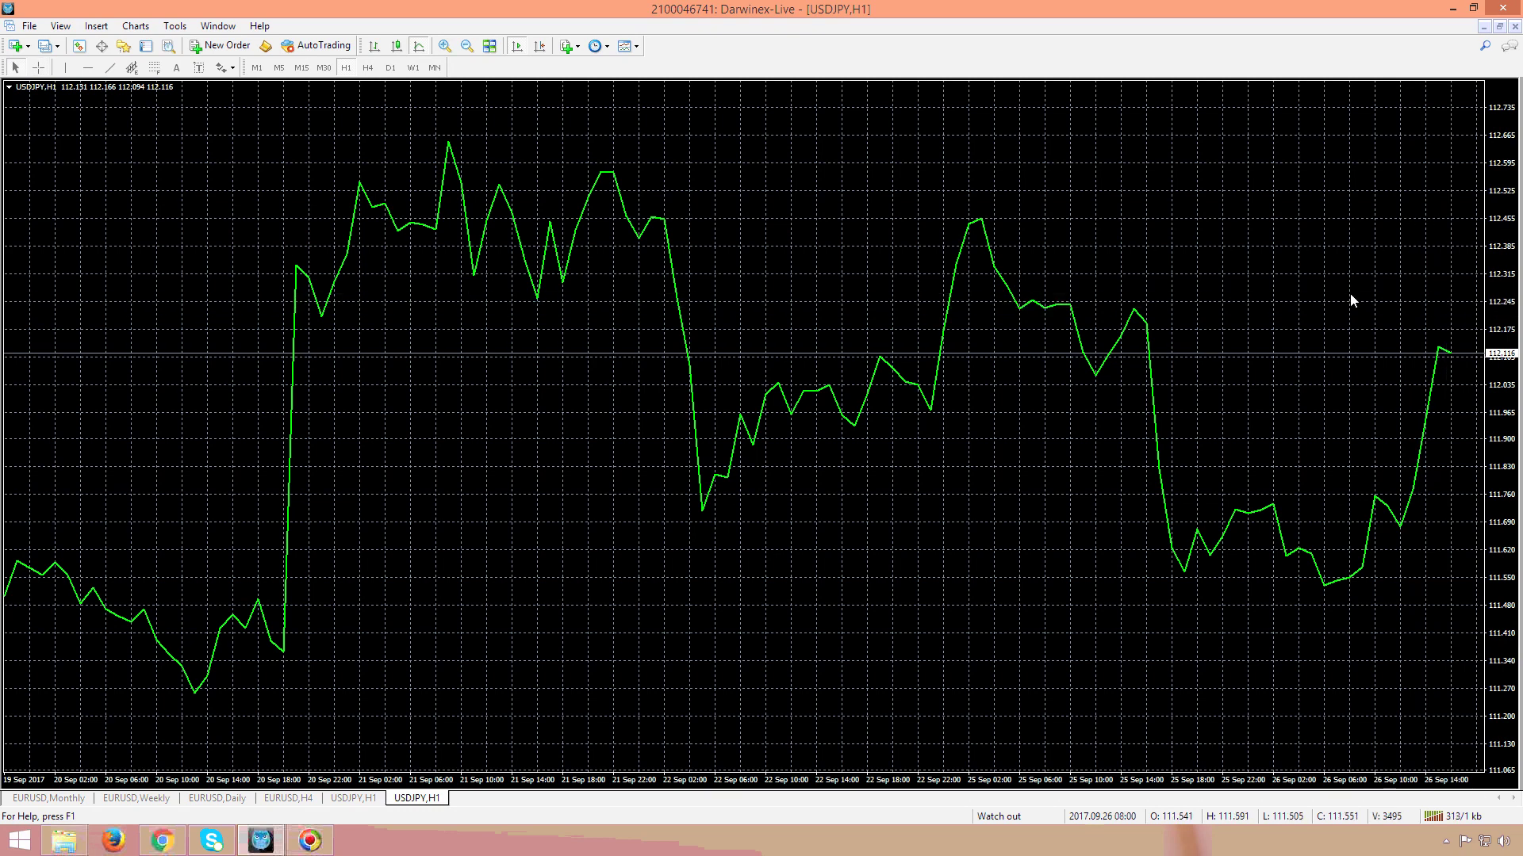
{"action": "left_click", "coordinate": [373, 45]}
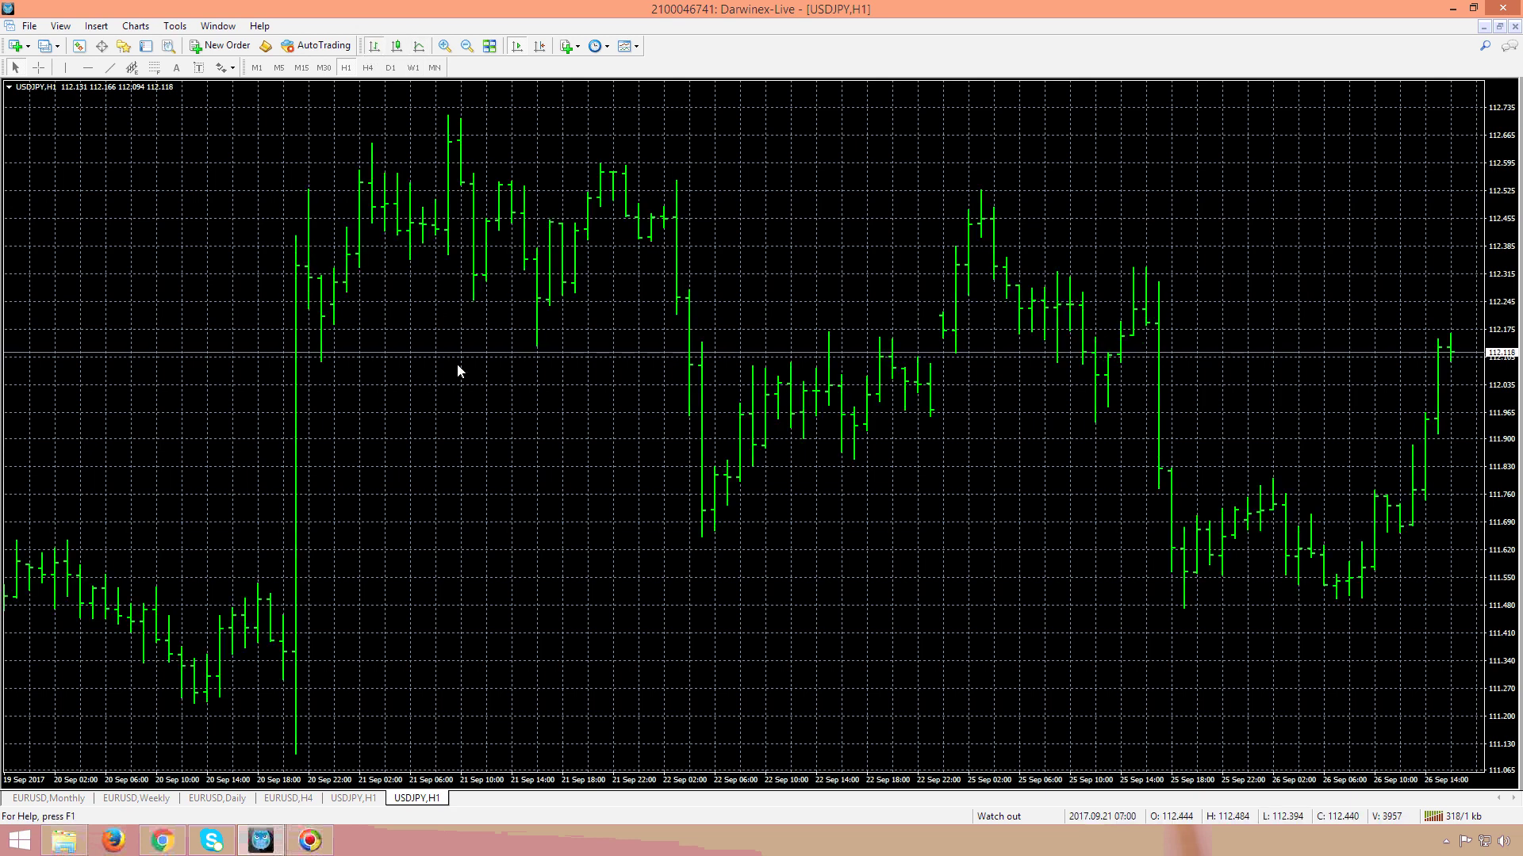
{"action": "middle_click", "coordinate": [931, 572]}
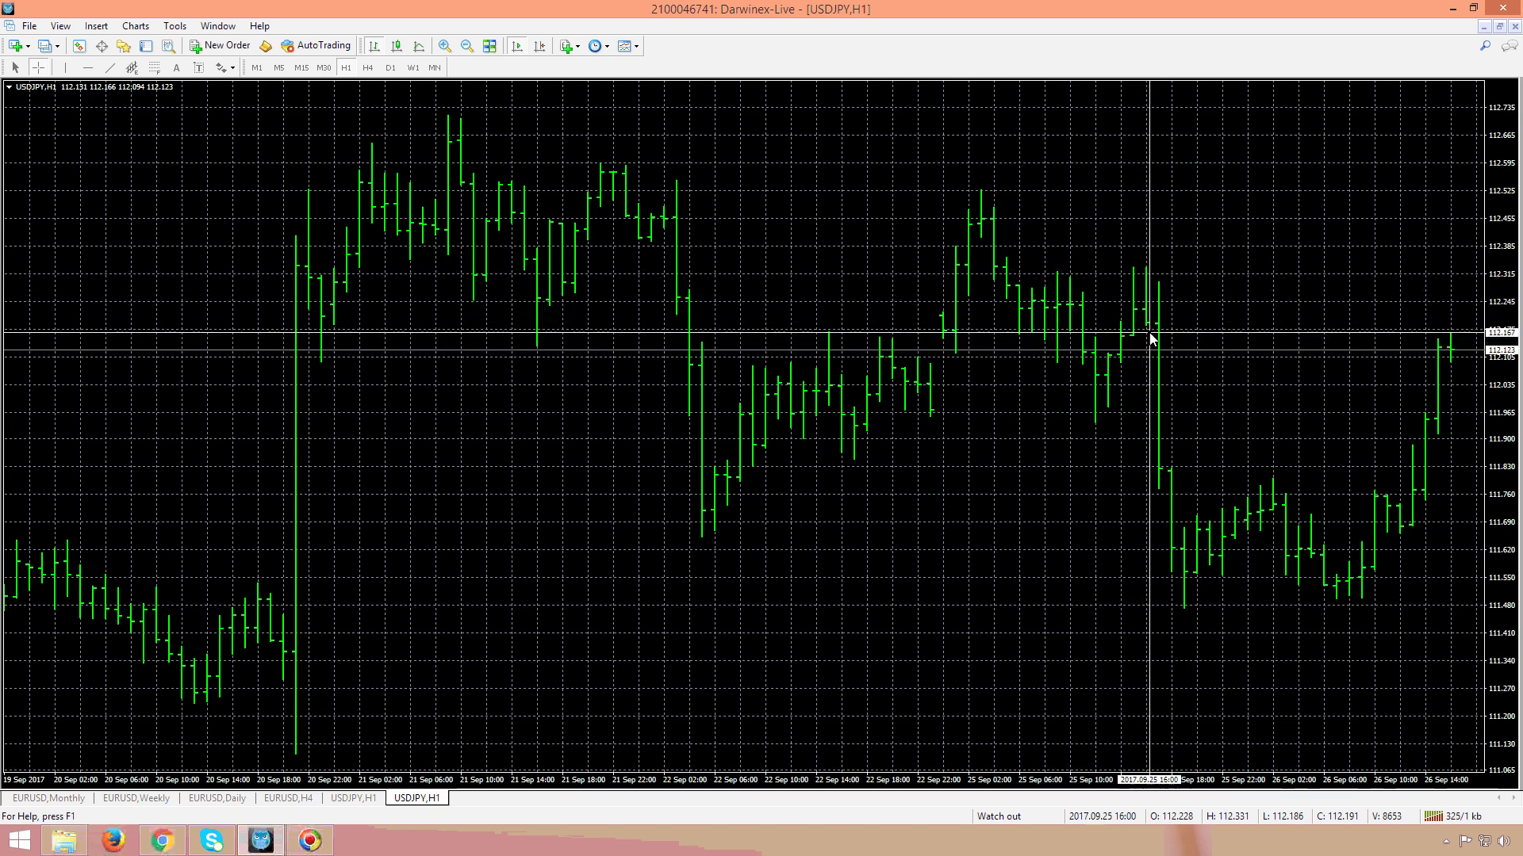
{"action": "mouse_move", "coordinate": [1174, 549]}
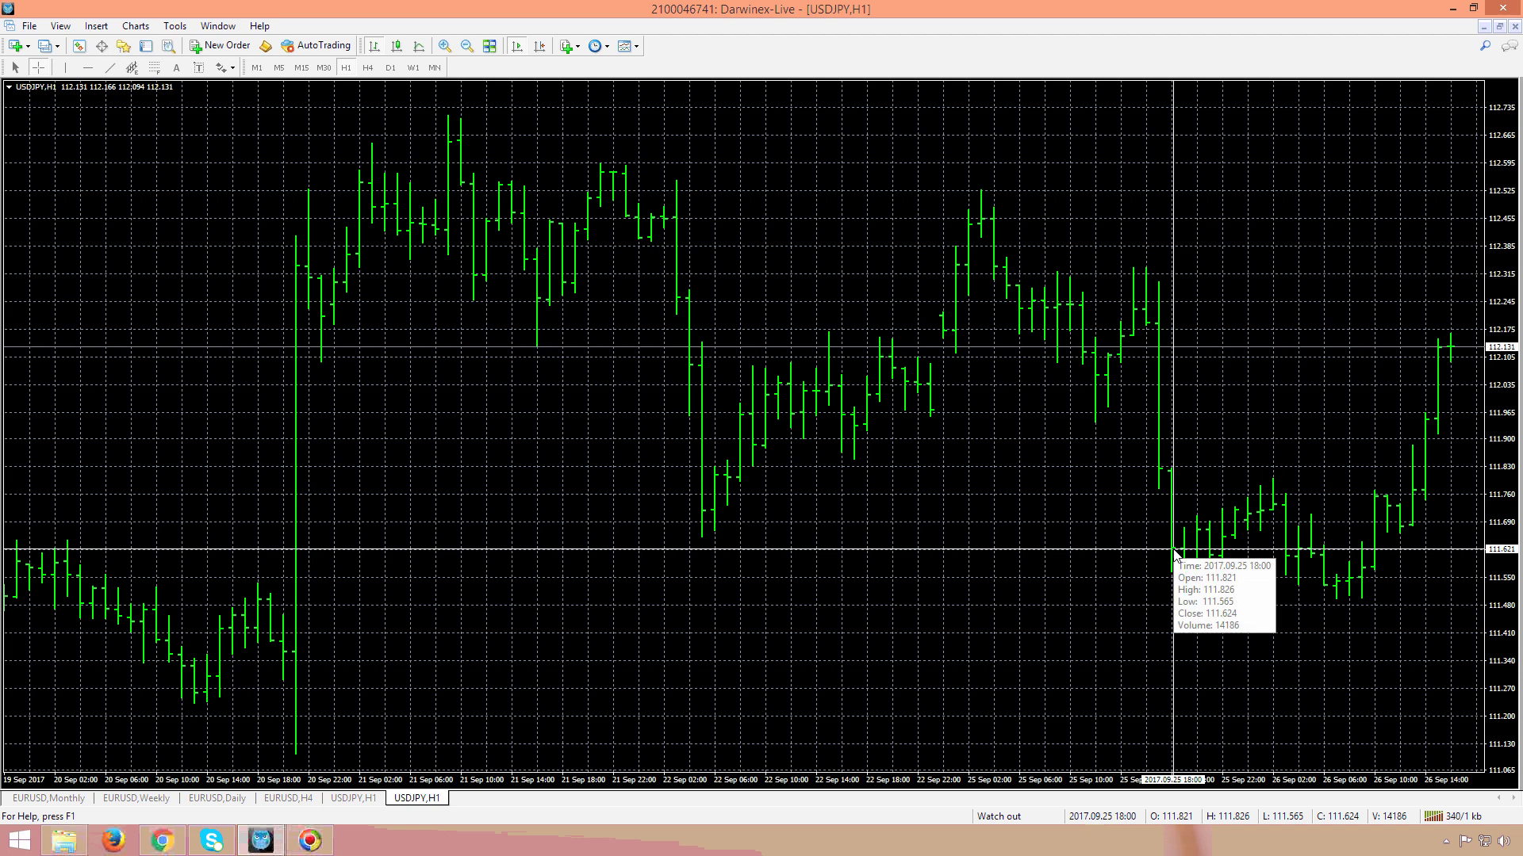
{"action": "left_click", "coordinate": [1104, 563]}
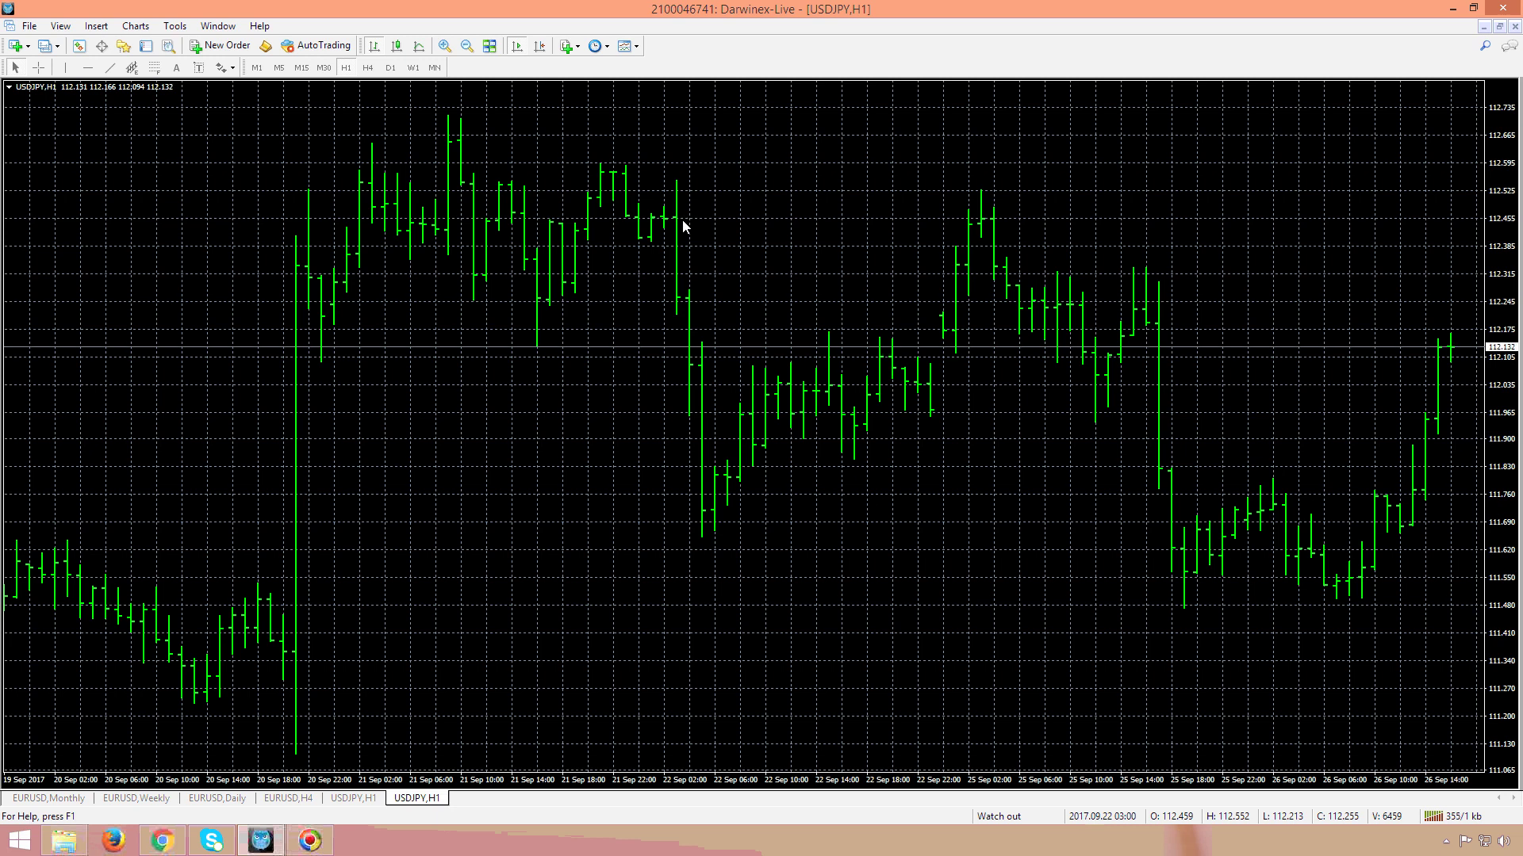
{"action": "left_click", "coordinate": [396, 46]}
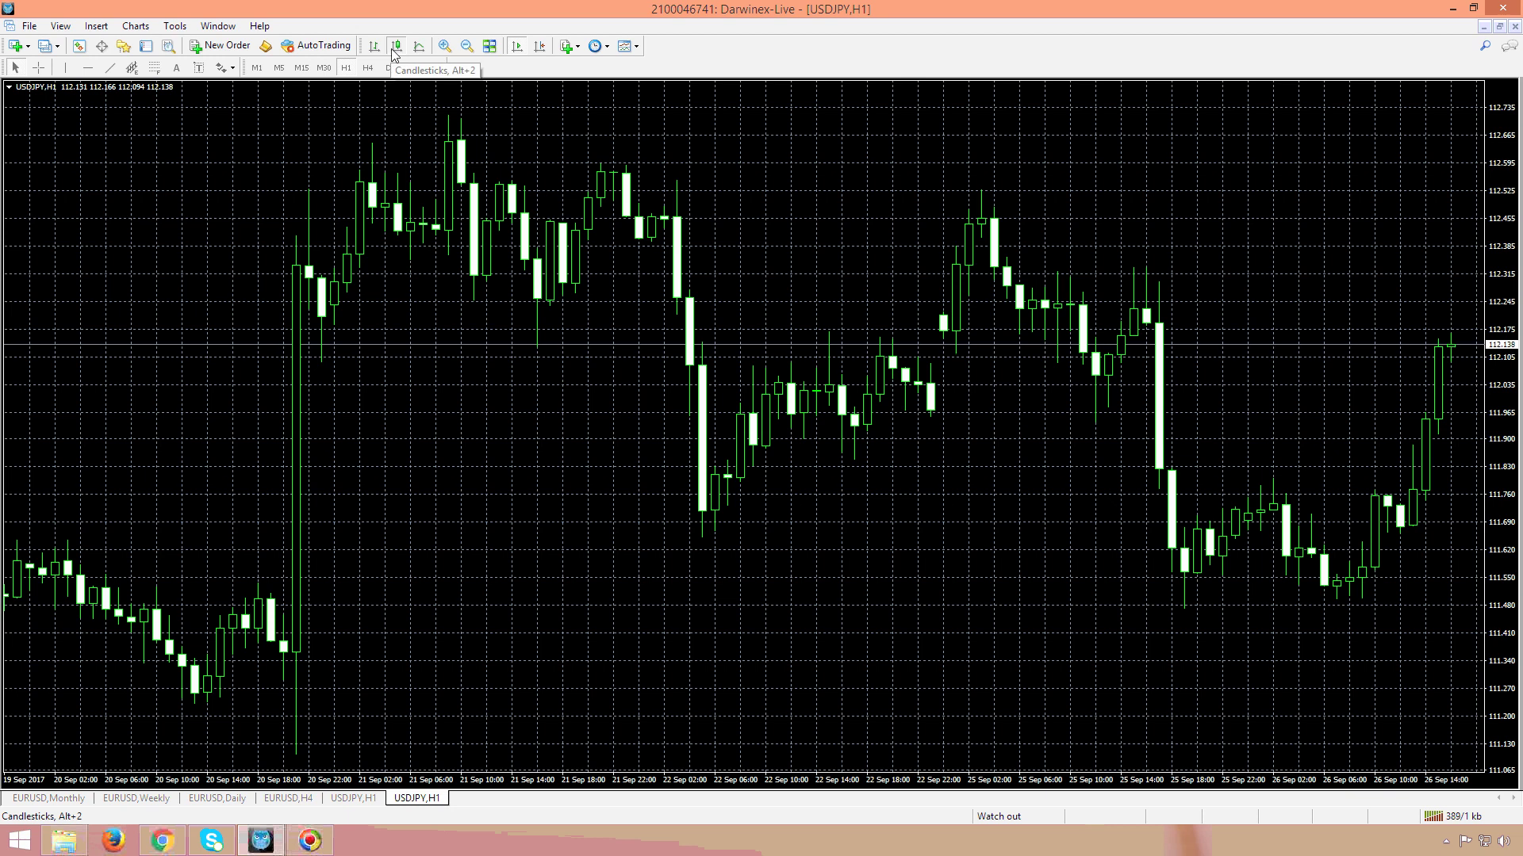
{"action": "left_click", "coordinate": [382, 50]}
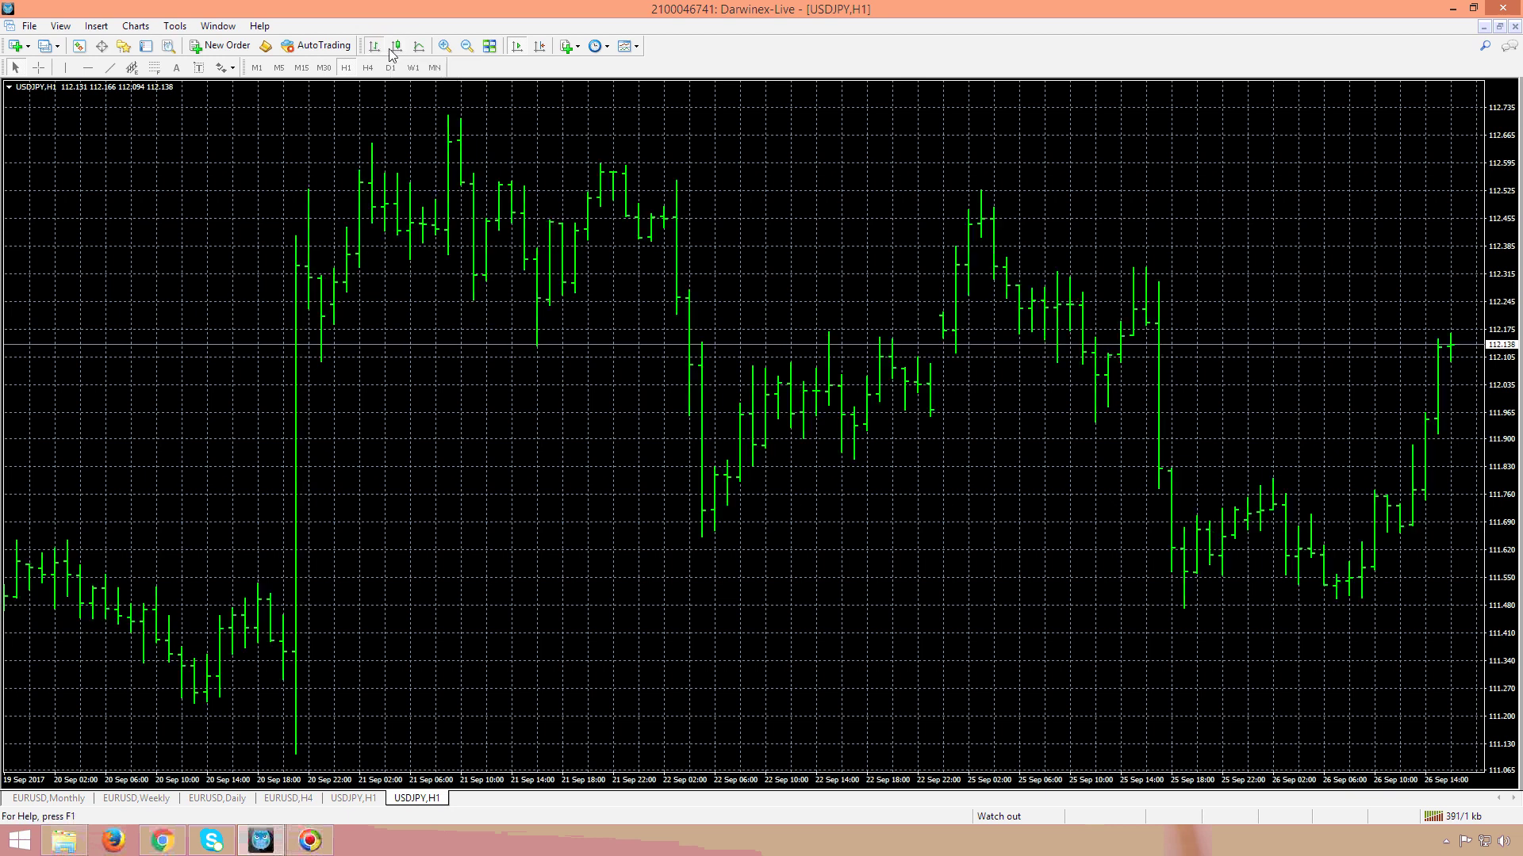
- Switch USDJPY from line to candlesticks and bring up the chart's shortcut menu
{"action": "left_click", "coordinate": [421, 45]}
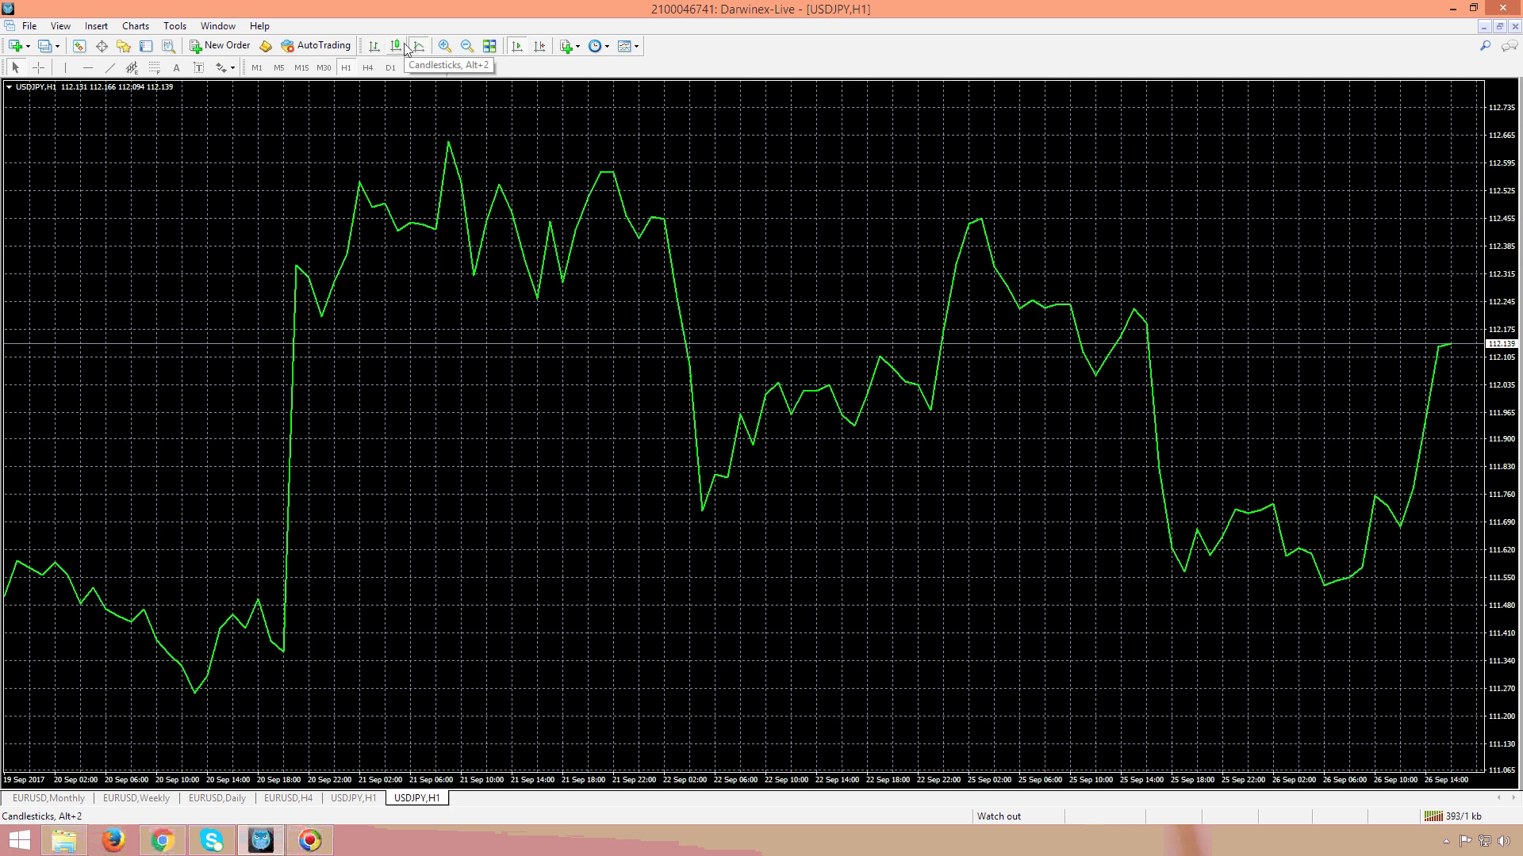
{"action": "left_click", "coordinate": [397, 46]}
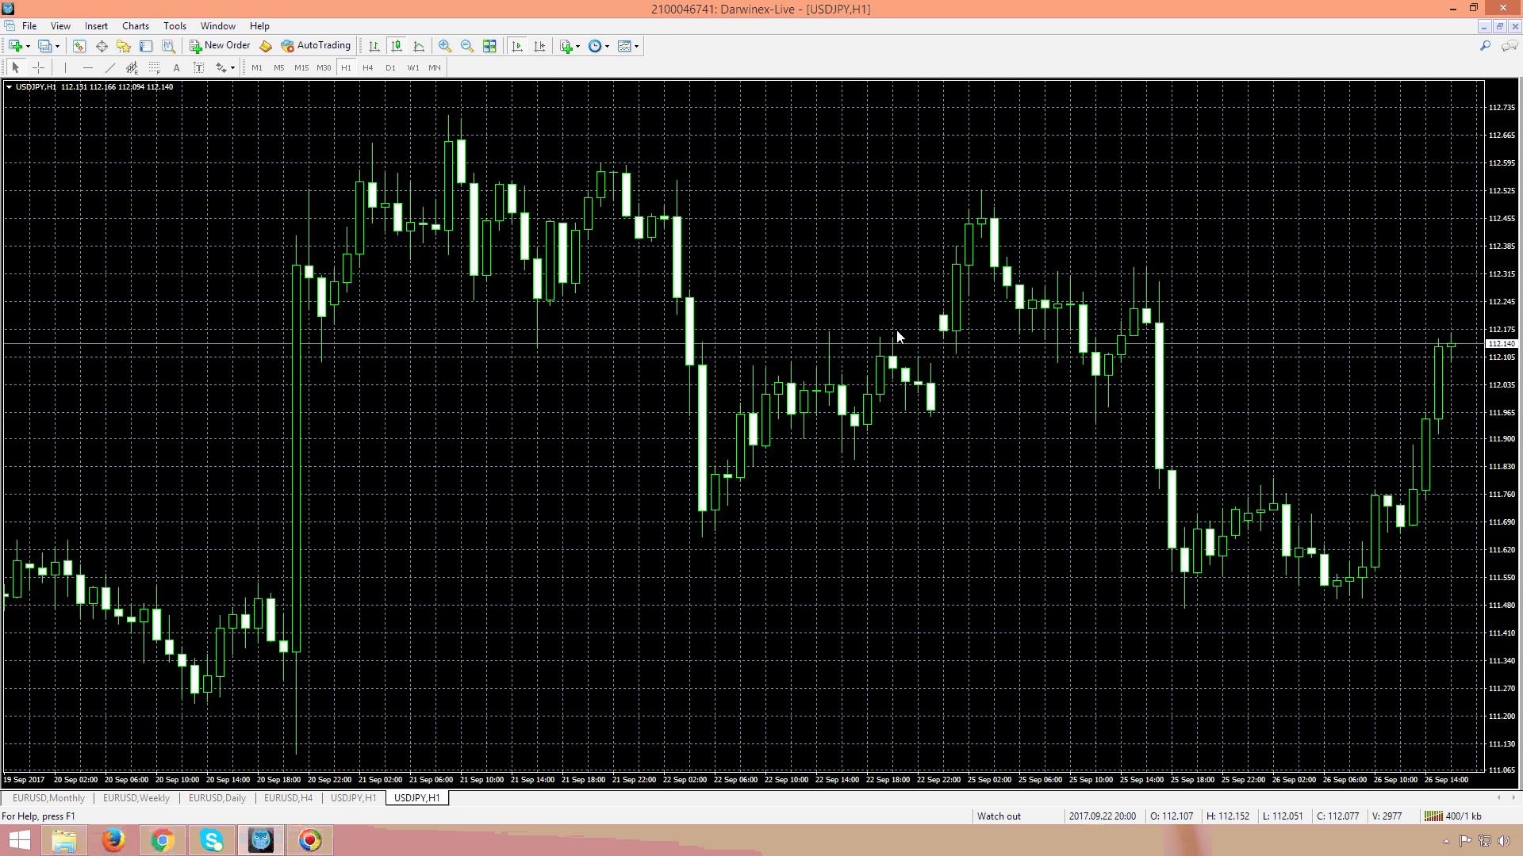
{"action": "right_click", "coordinate": [803, 227]}
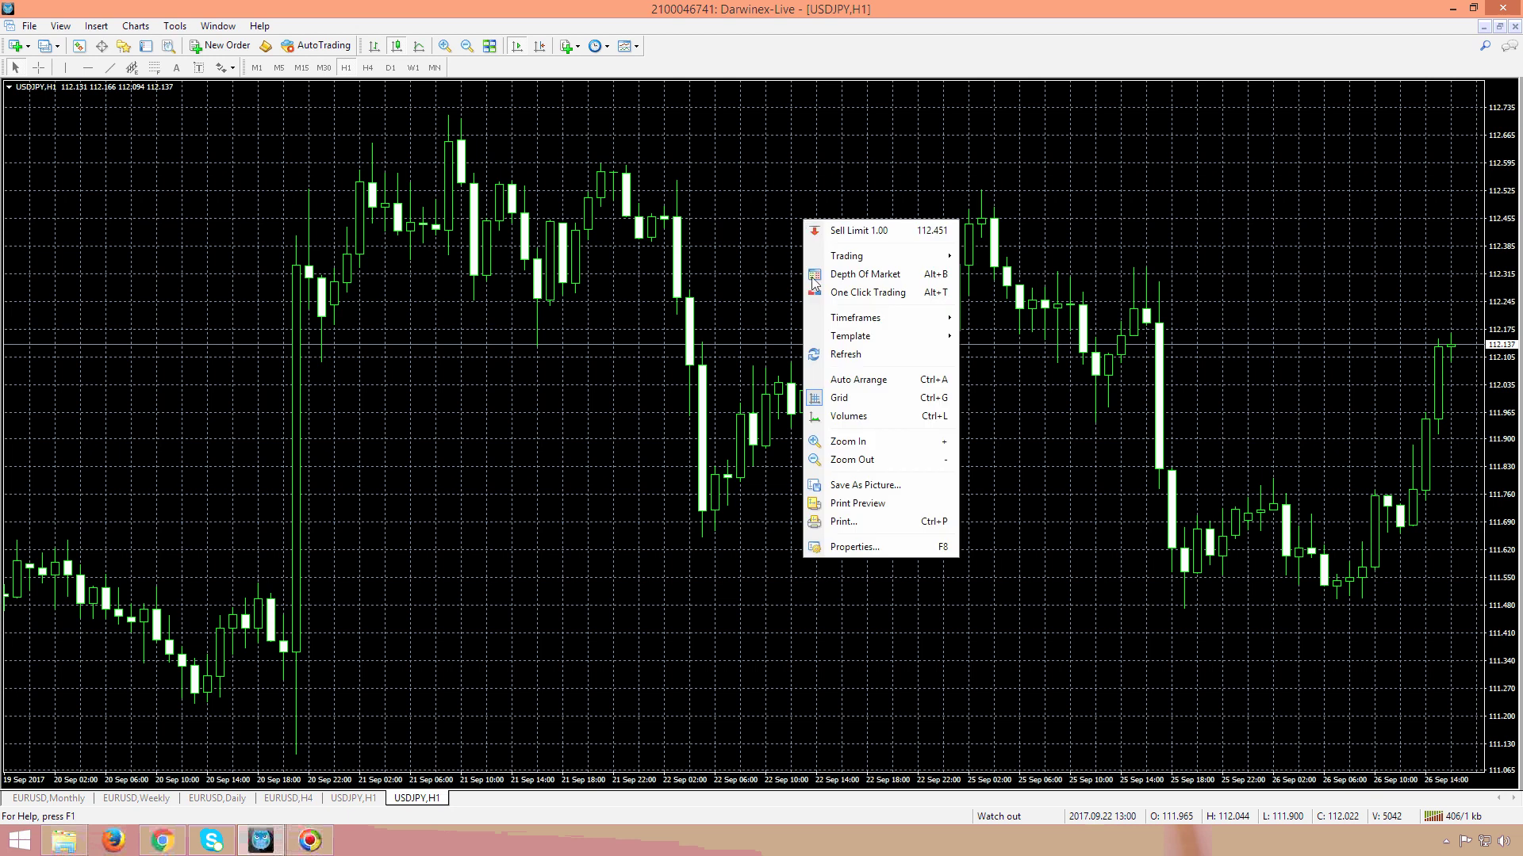
- Set chart colours: white background, black foreground, red down bars, lime bull and red bear candles
{"action": "left_click", "coordinate": [868, 548]}
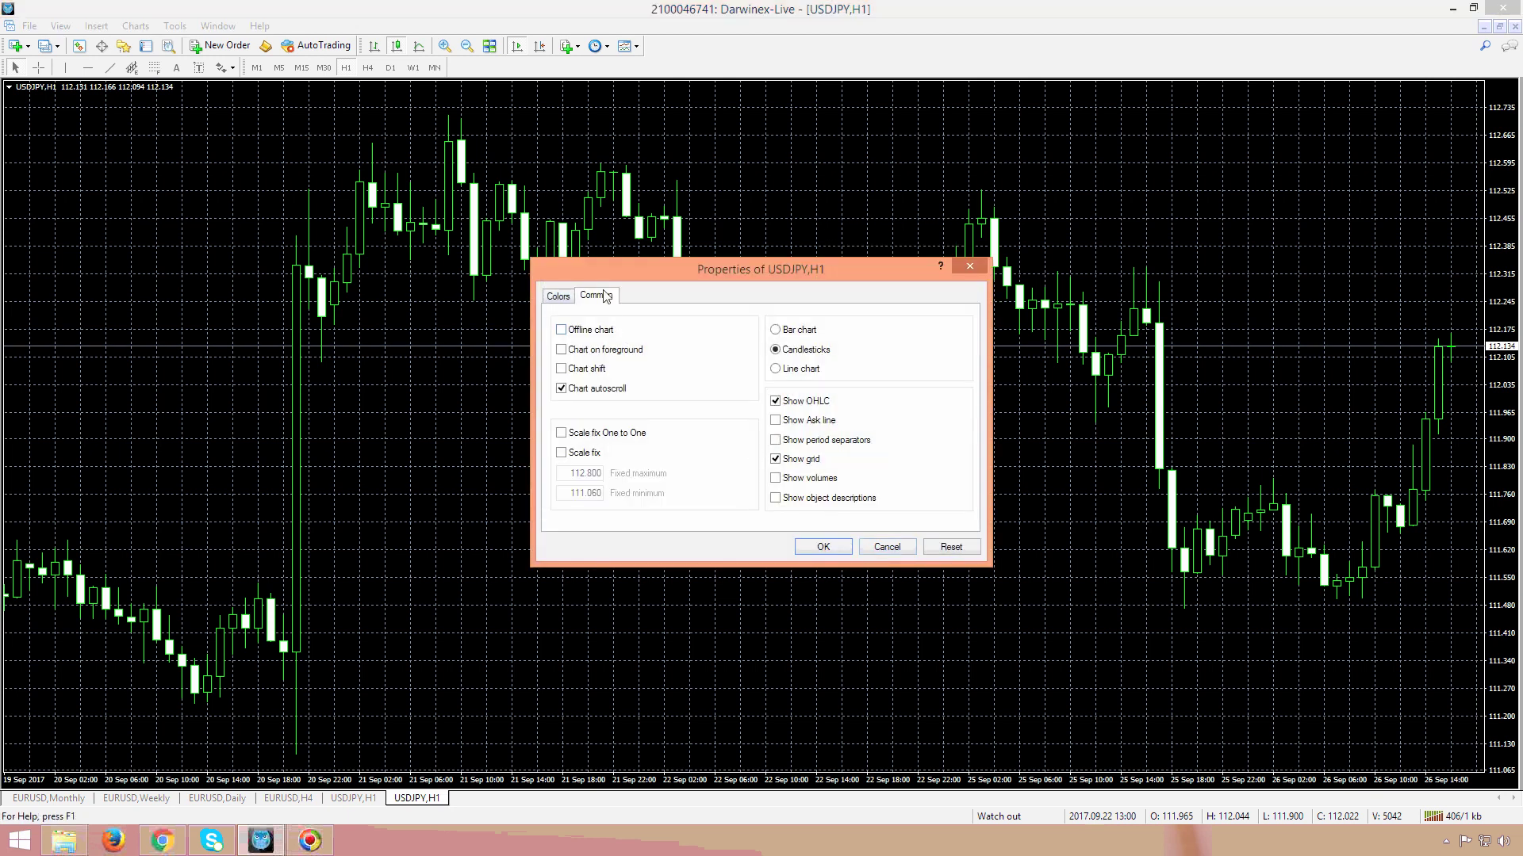
{"action": "left_click", "coordinate": [560, 297]}
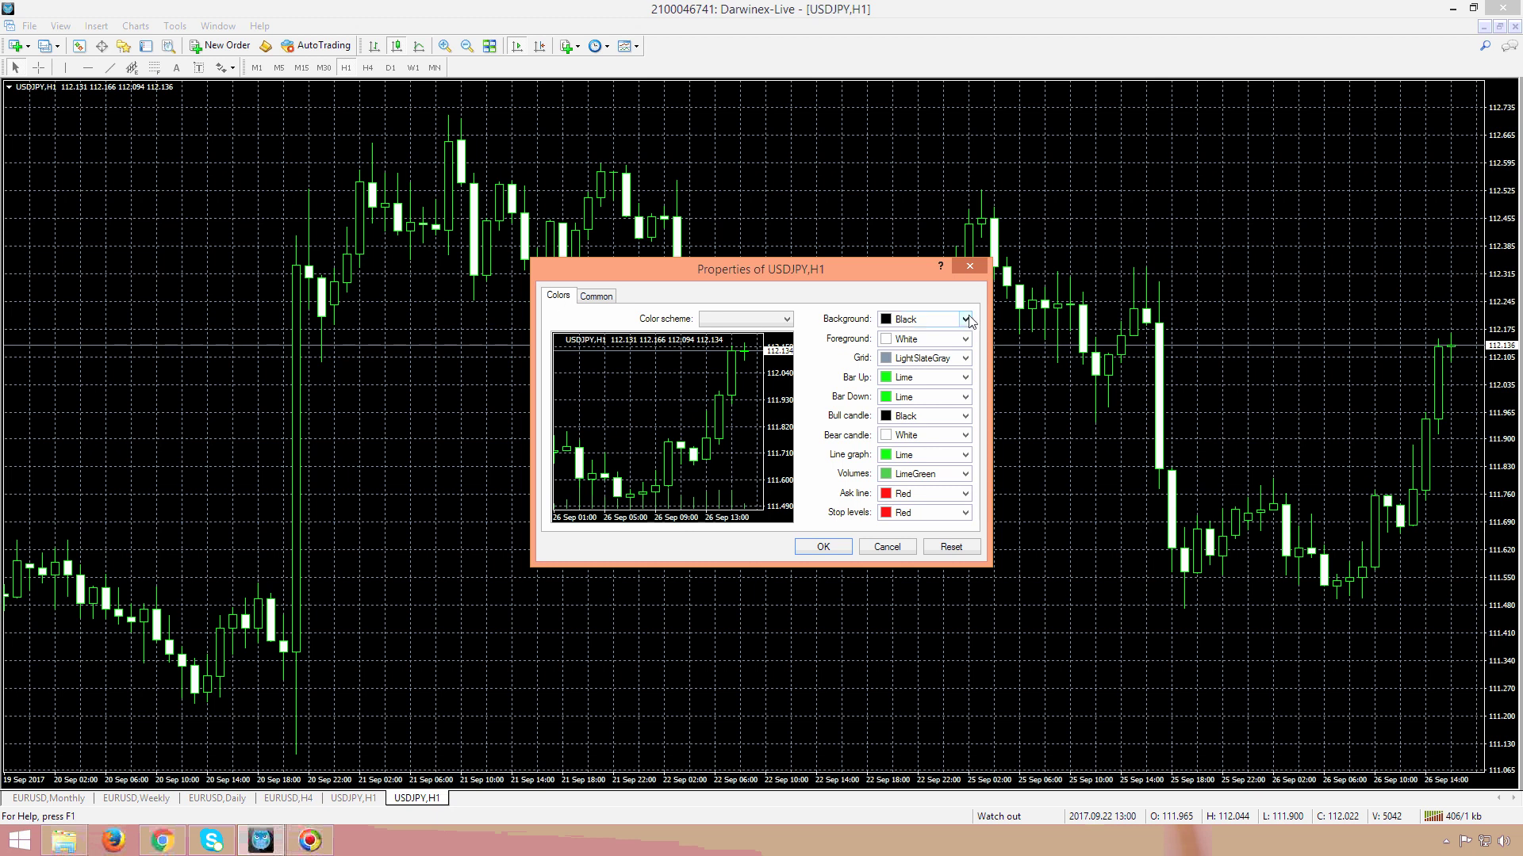
{"action": "left_click", "coordinate": [967, 319]}
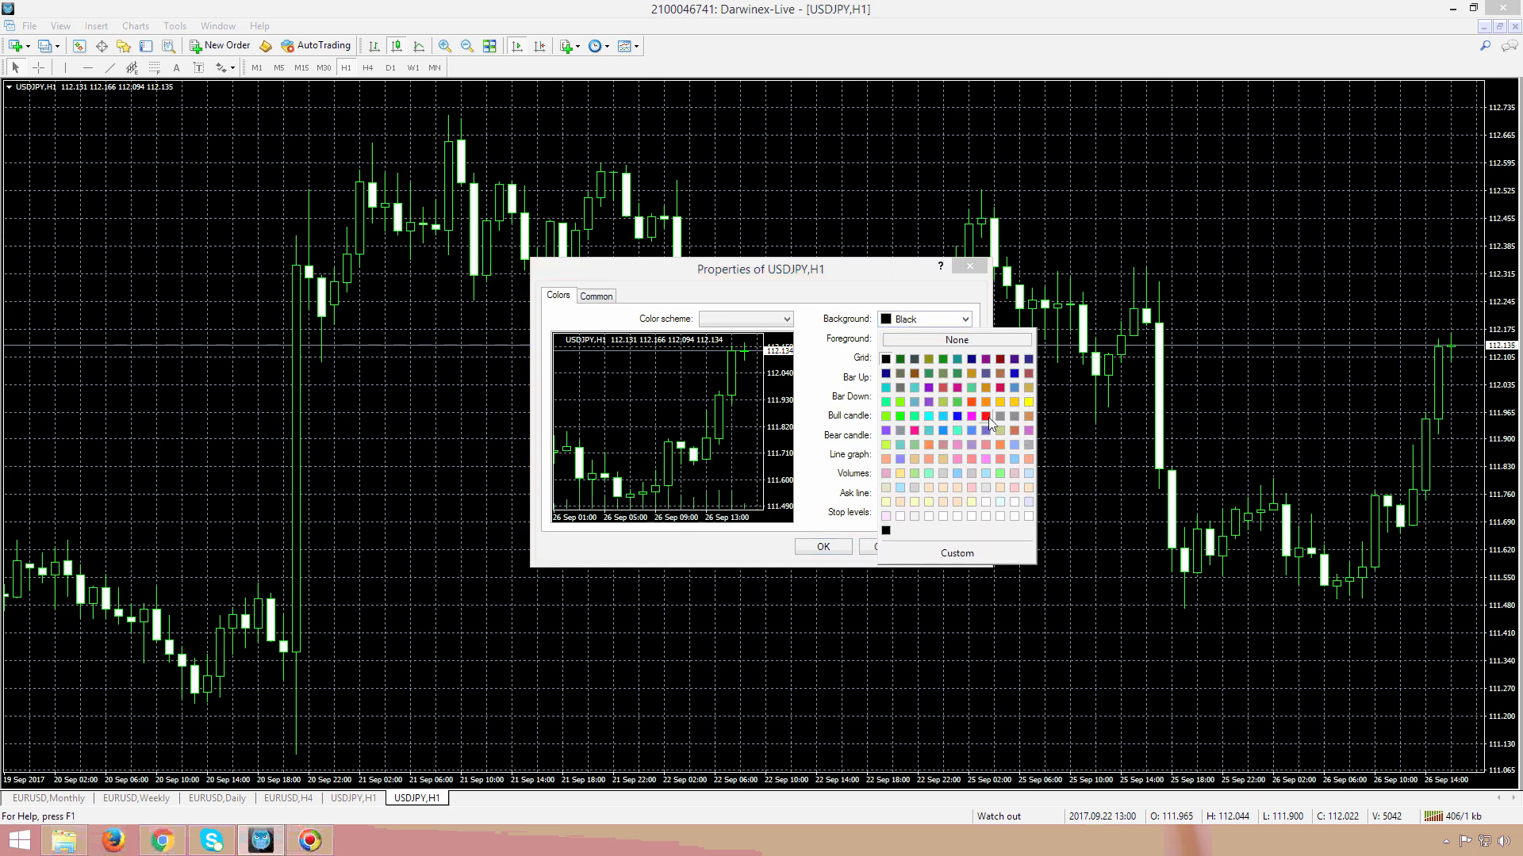
{"action": "left_click", "coordinate": [1028, 517]}
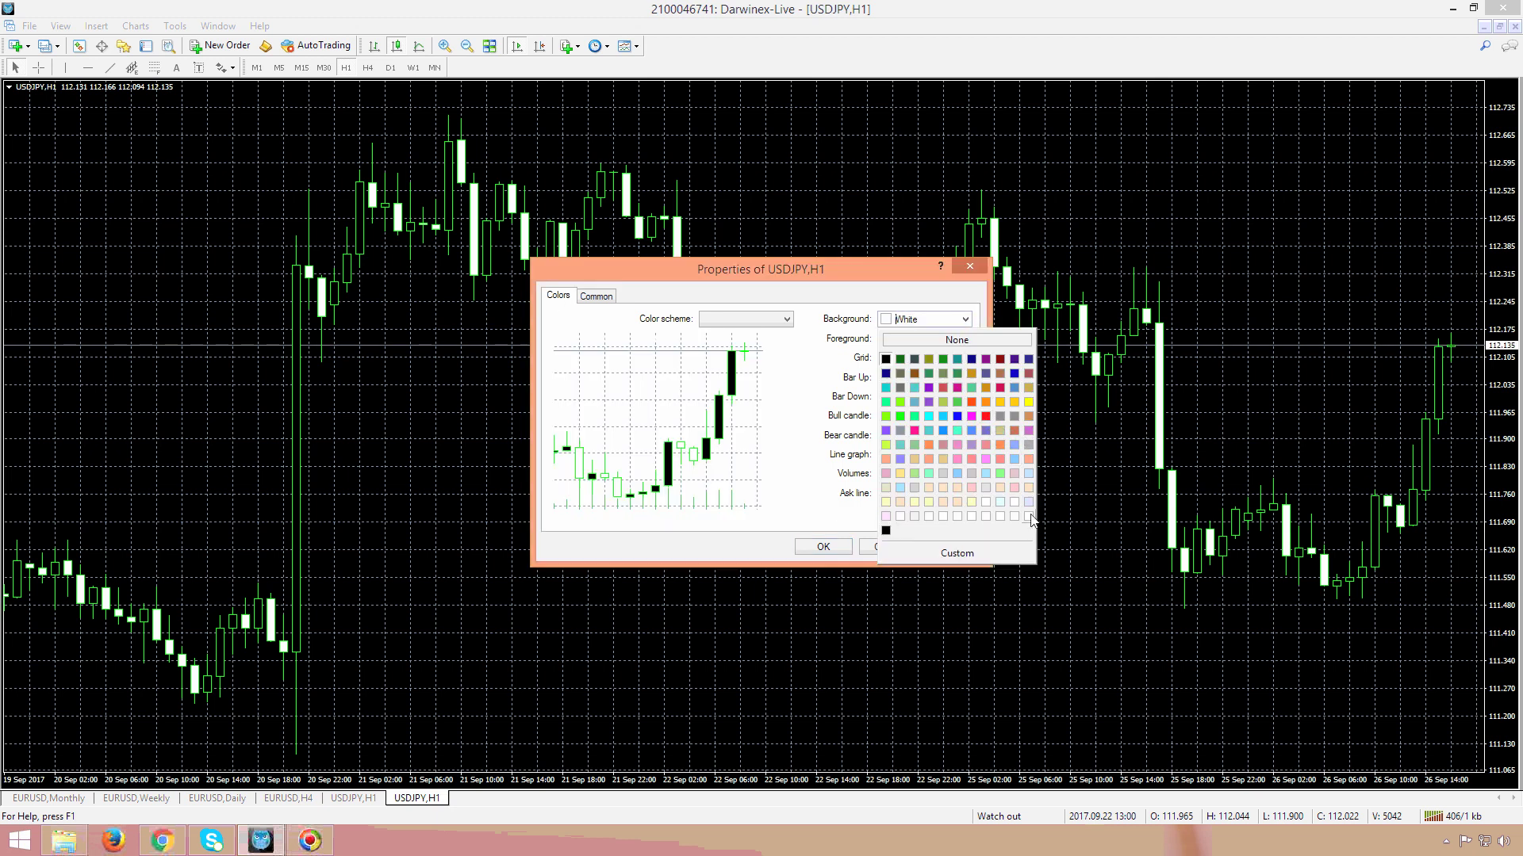
{"action": "left_click", "coordinate": [964, 340]}
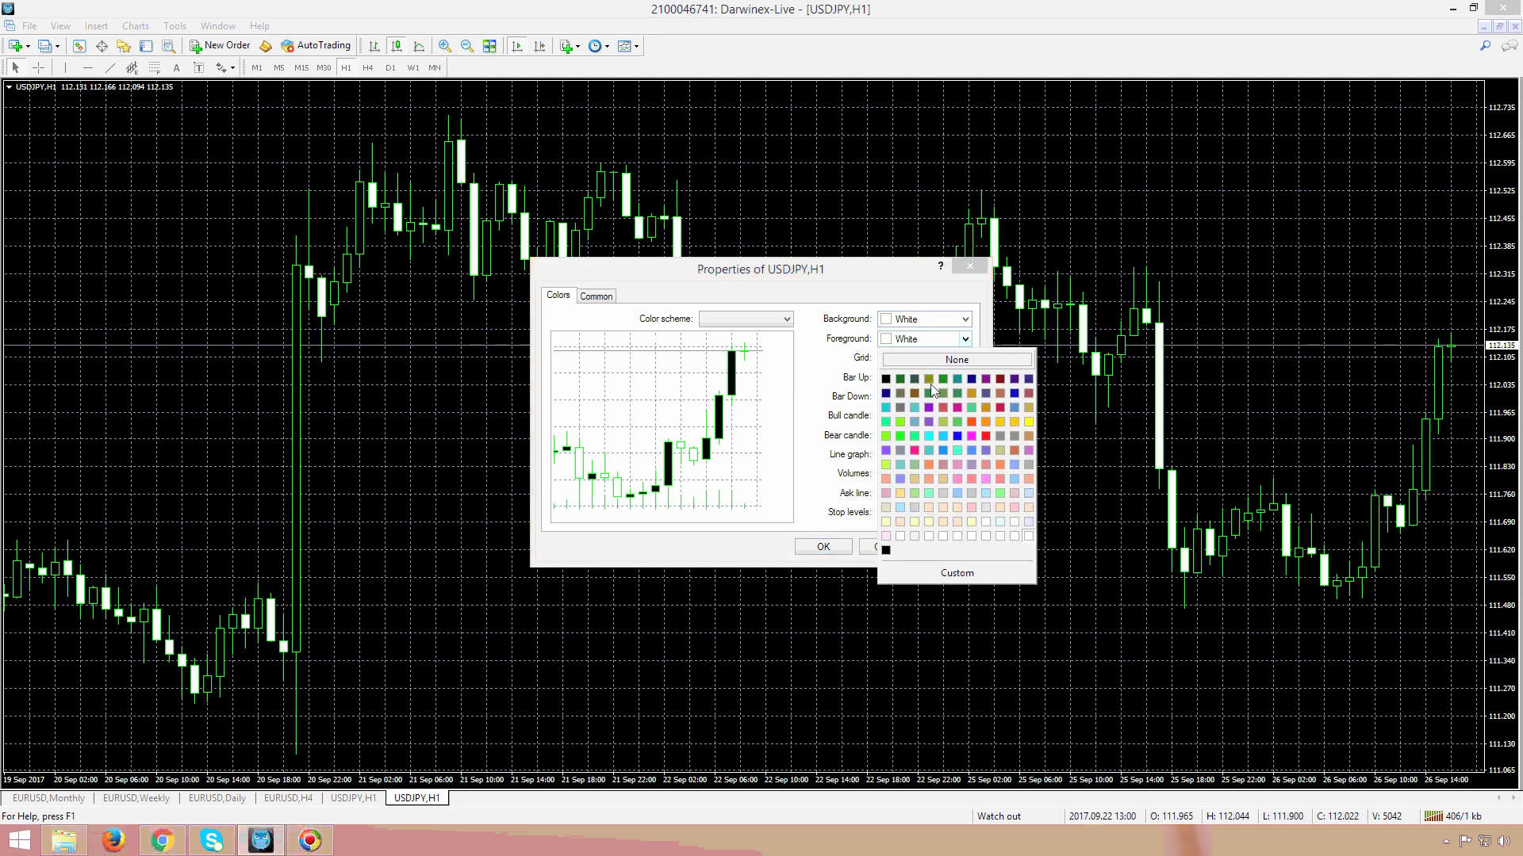
{"action": "left_click", "coordinate": [890, 378]}
{"action": "left_click", "coordinate": [964, 396]}
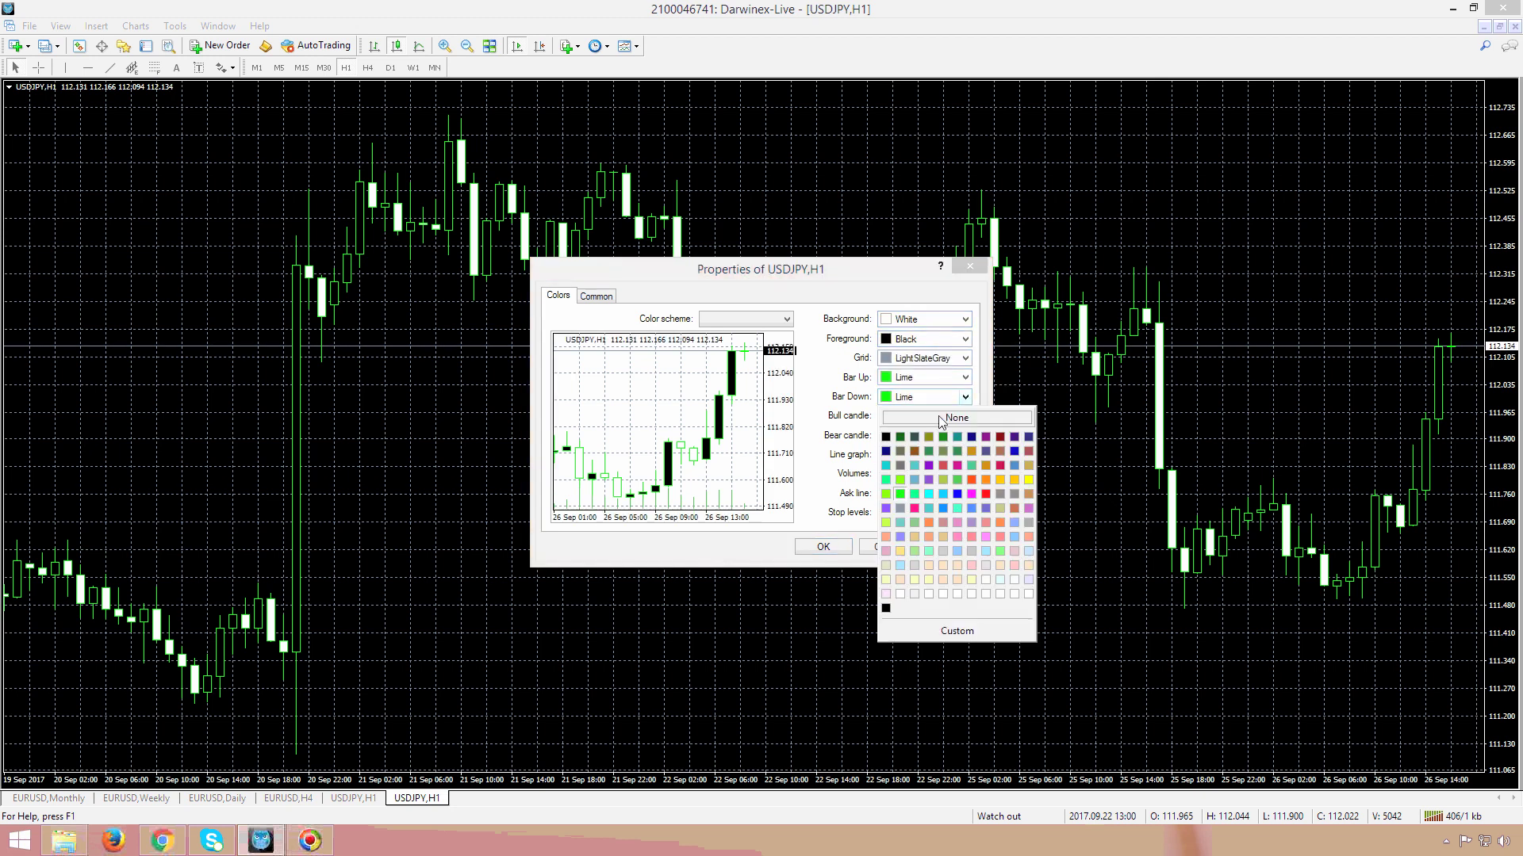
{"action": "left_click", "coordinate": [986, 498]}
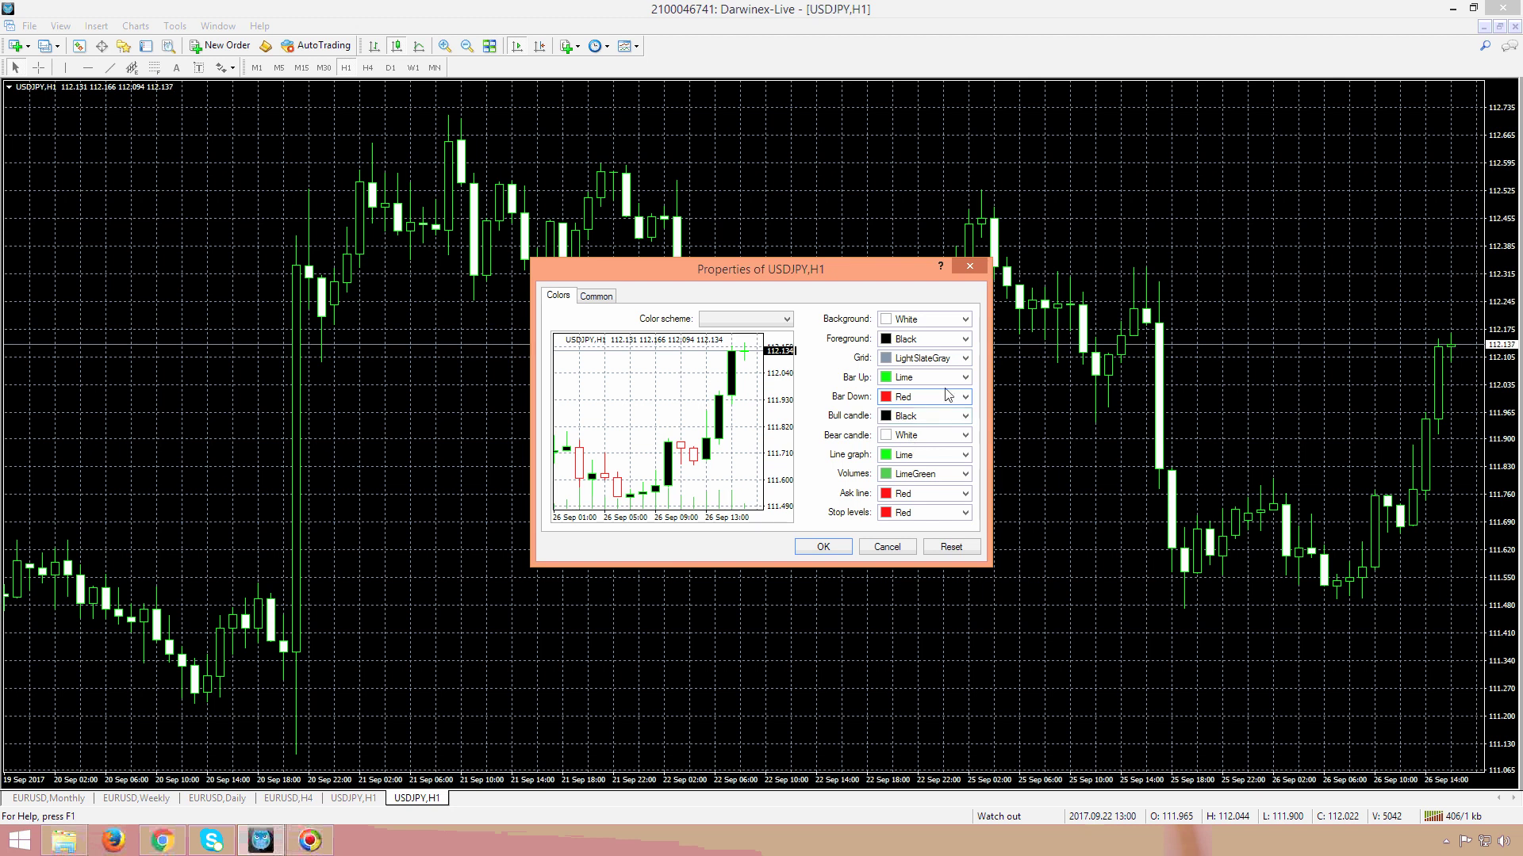
{"action": "left_click", "coordinate": [964, 416]}
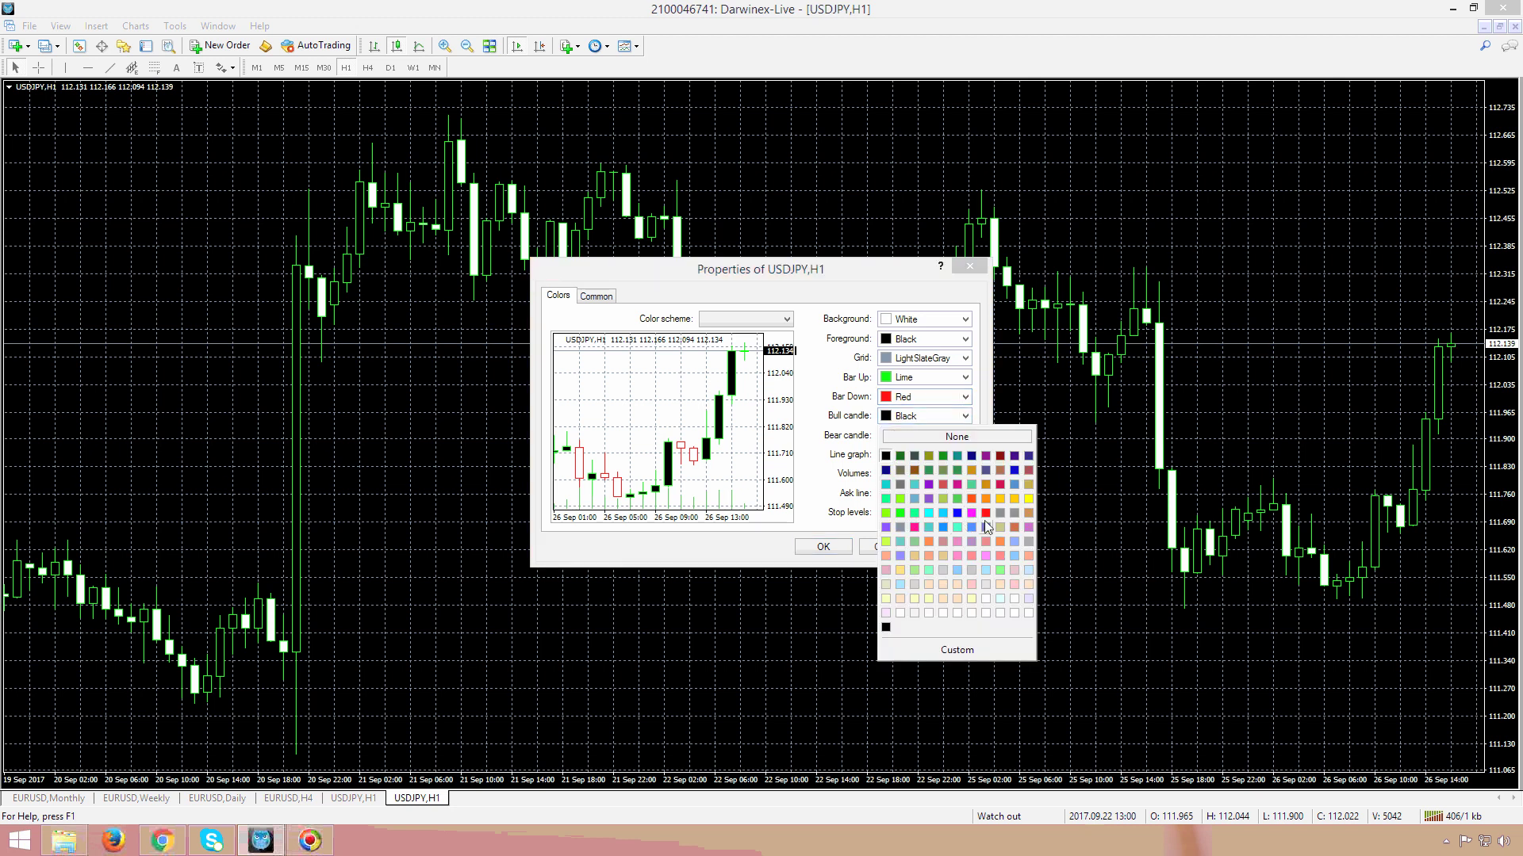
{"action": "left_click", "coordinate": [902, 516]}
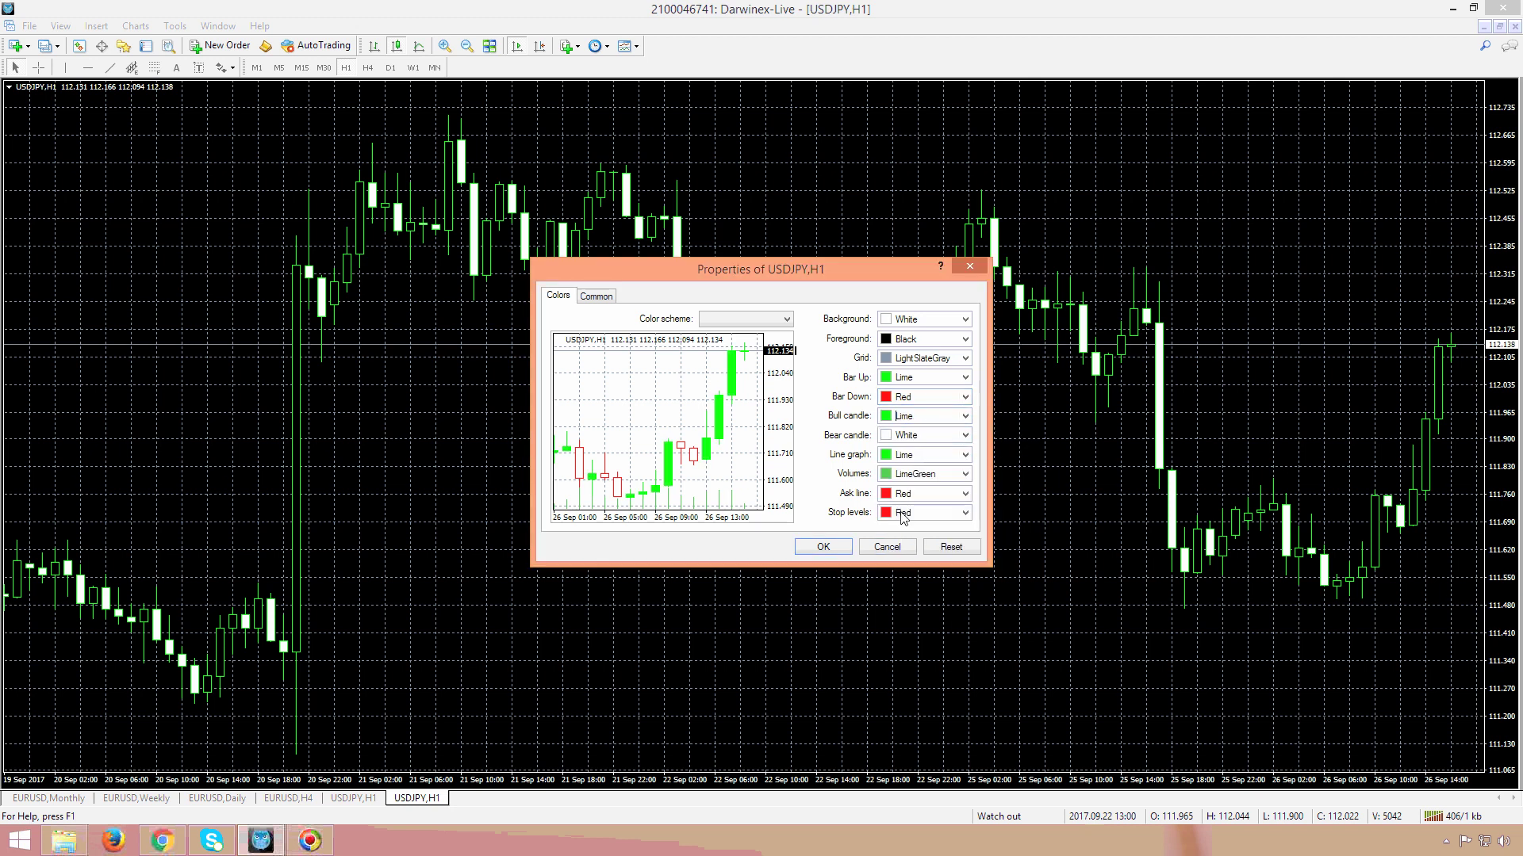
{"action": "left_click", "coordinate": [963, 435]}
{"action": "left_click", "coordinate": [980, 536]}
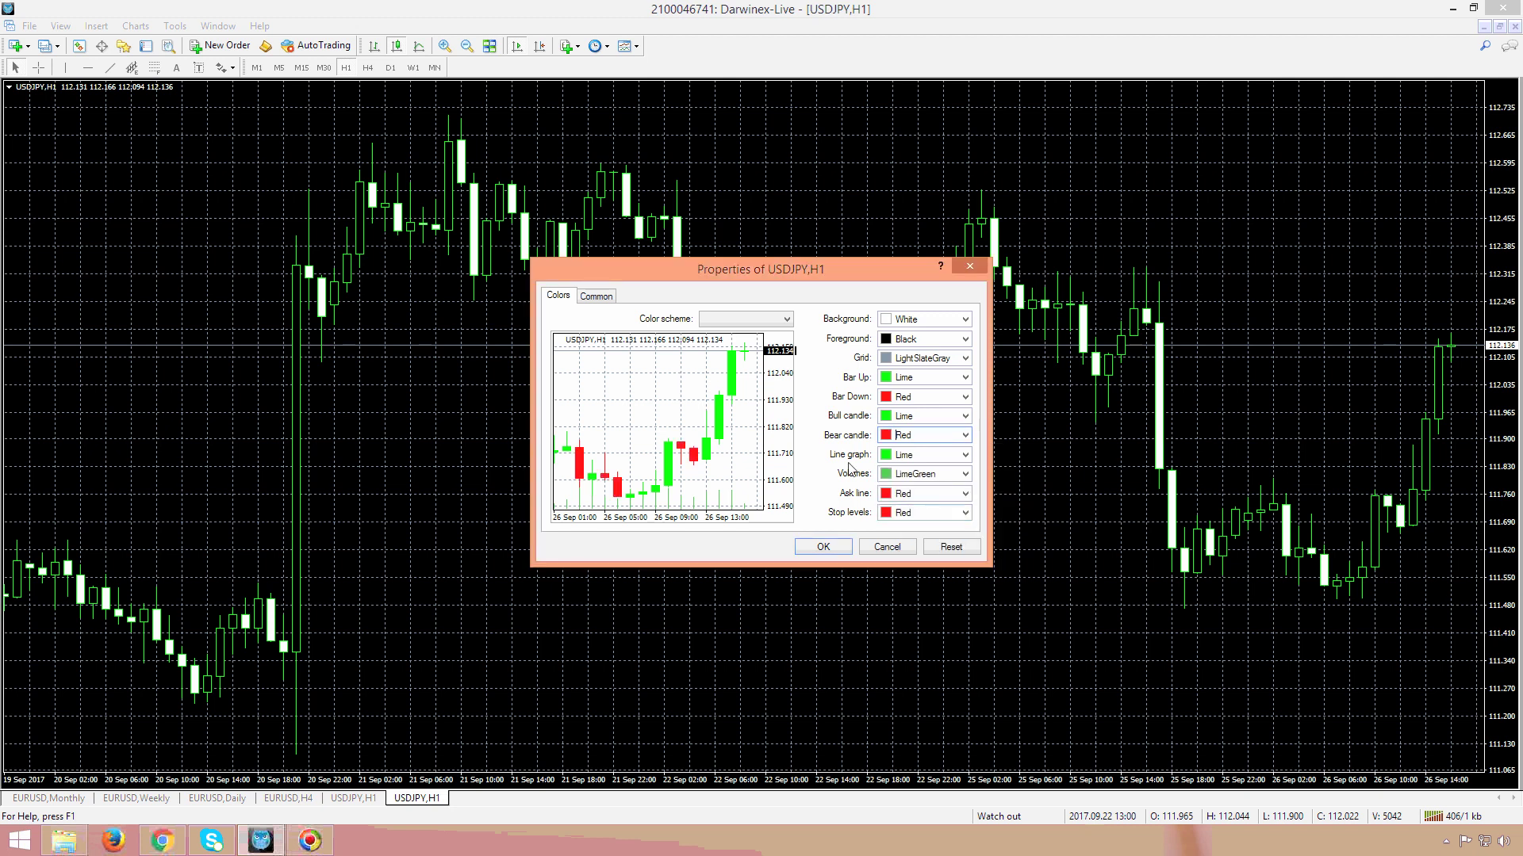
- Turn on chart shift, turn off autoscroll and the grid, and apply the properties
{"action": "left_click", "coordinate": [599, 297]}
{"action": "left_click", "coordinate": [585, 376]}
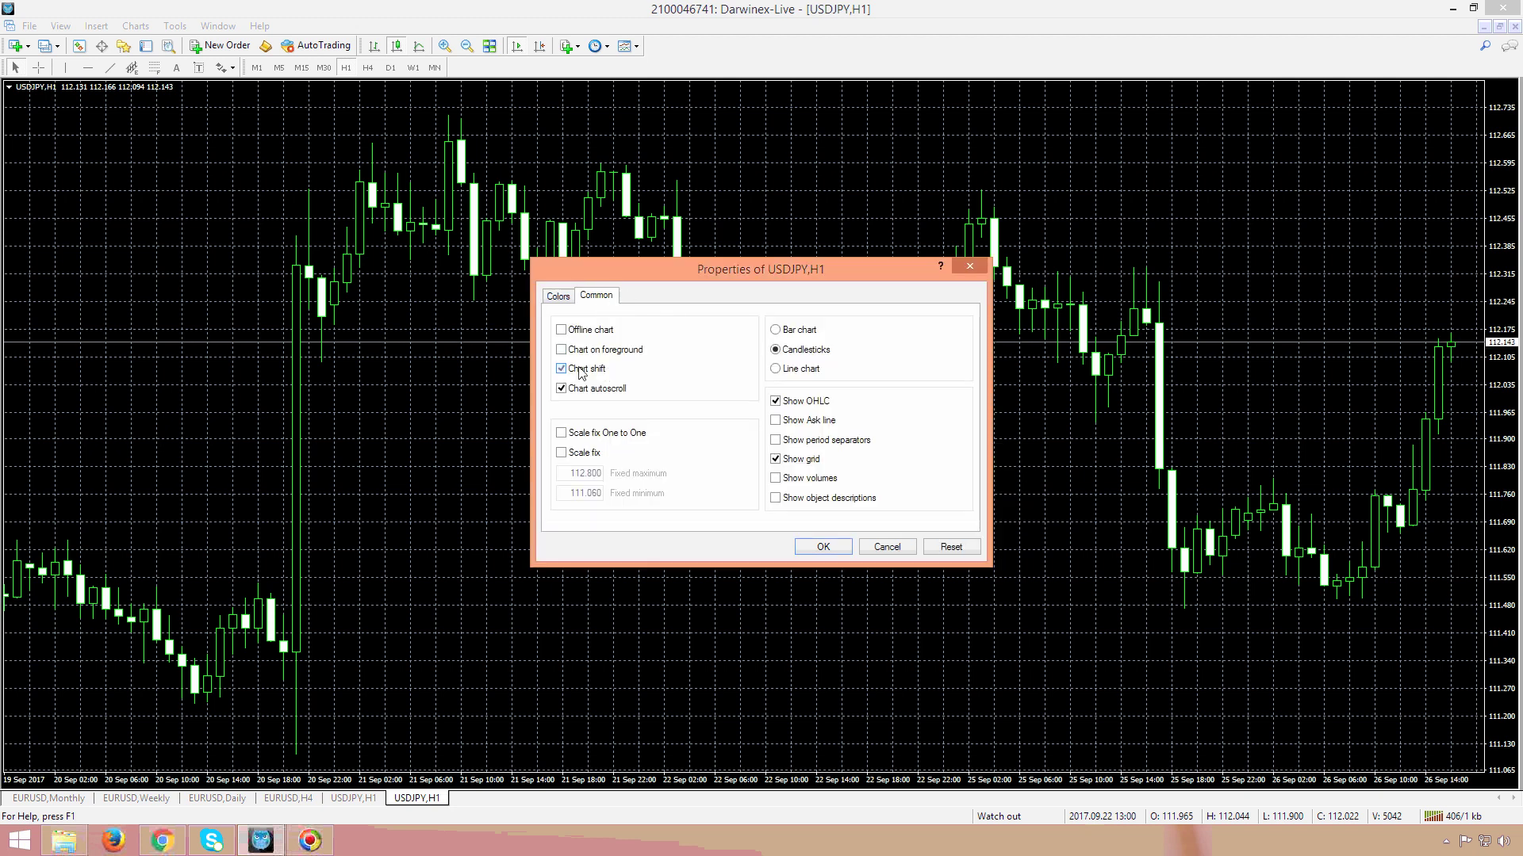
{"action": "left_click", "coordinate": [595, 390]}
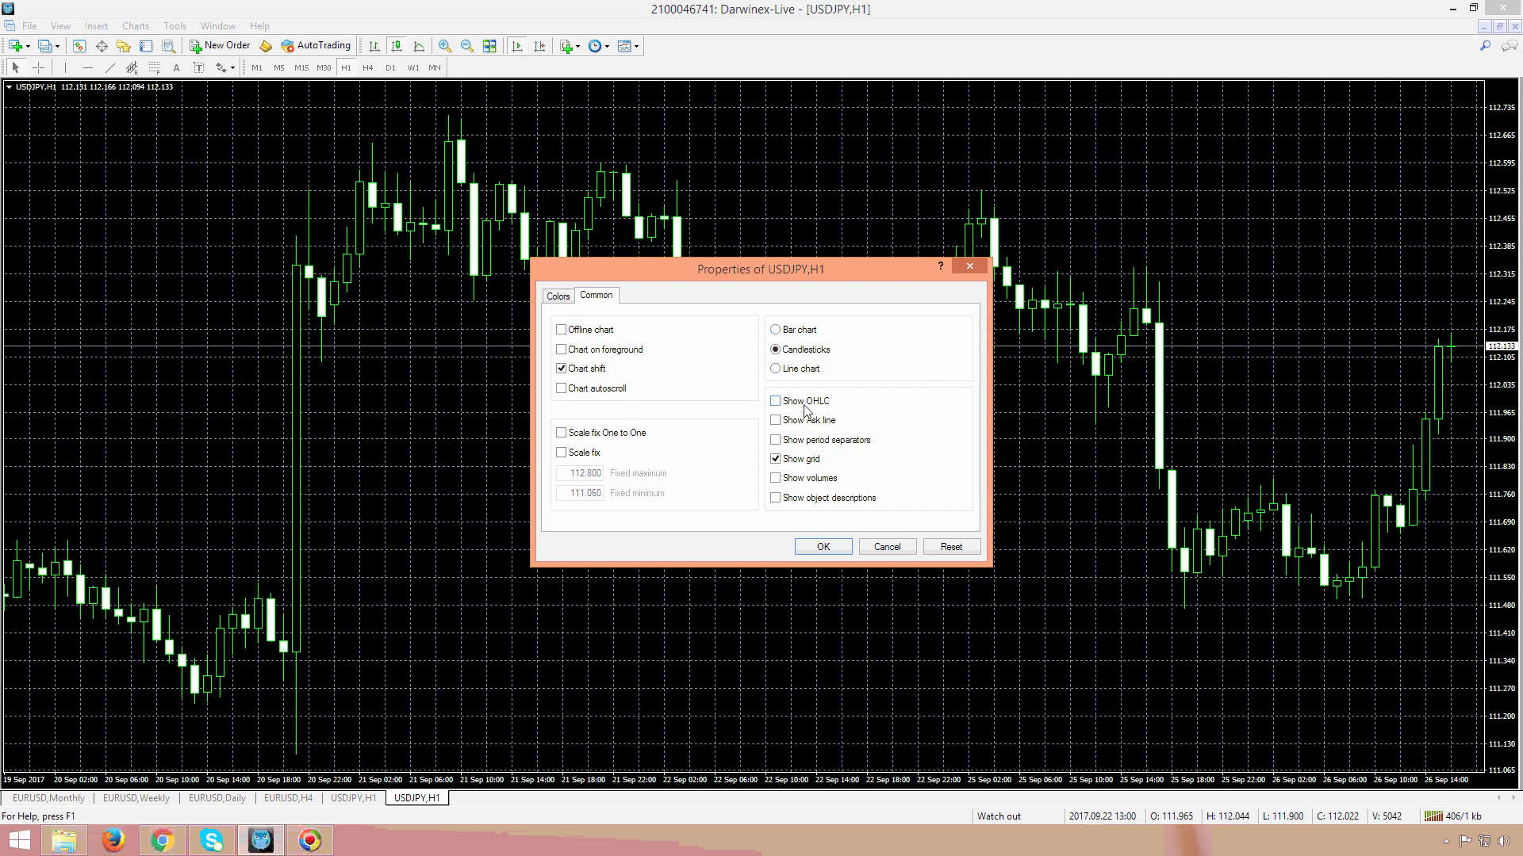
{"action": "left_click", "coordinate": [817, 464]}
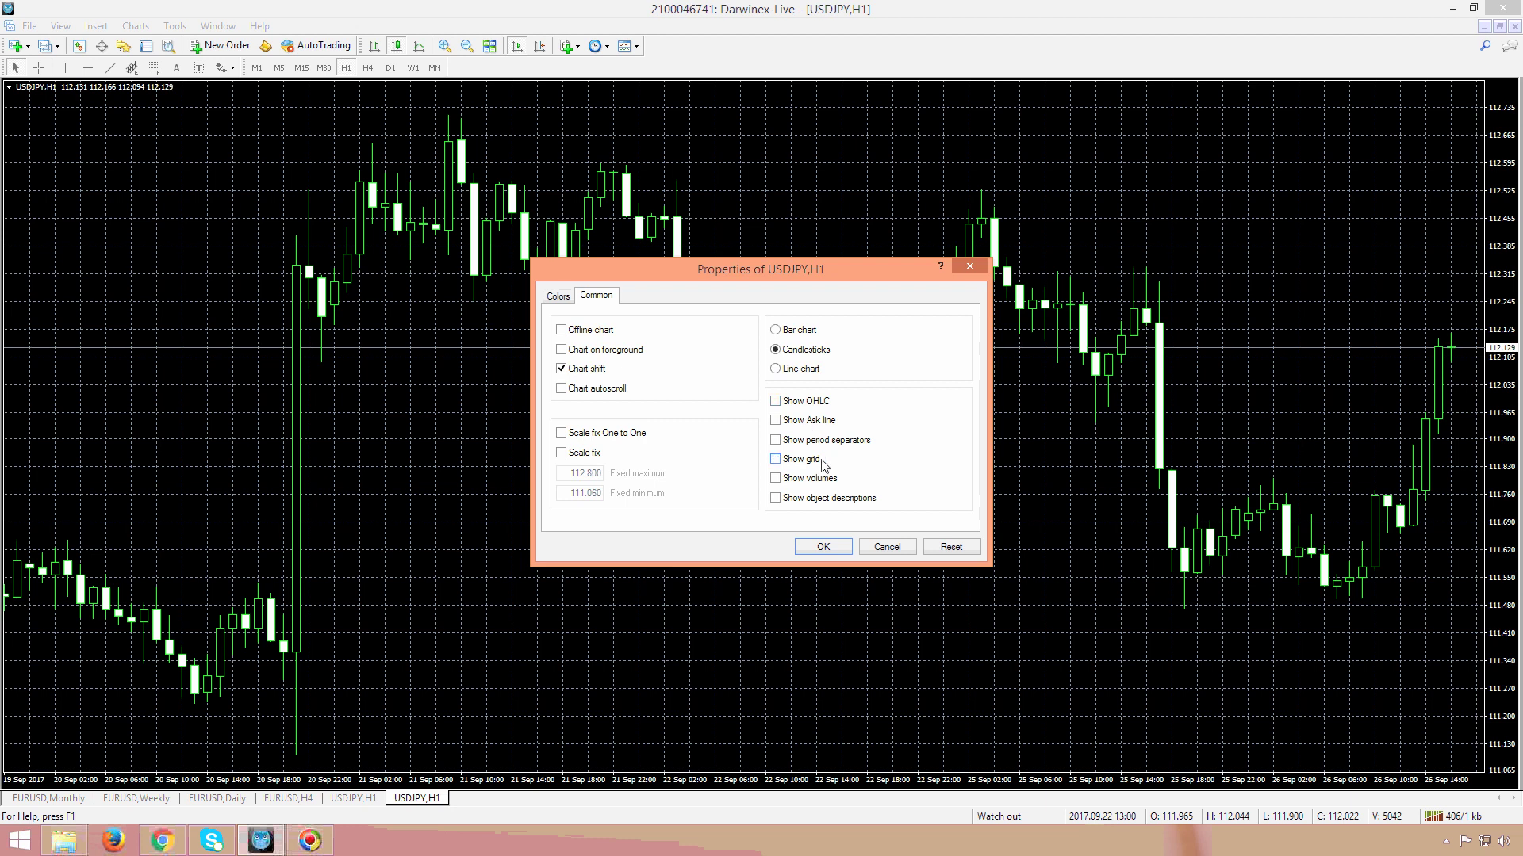
{"action": "left_click", "coordinate": [823, 546]}
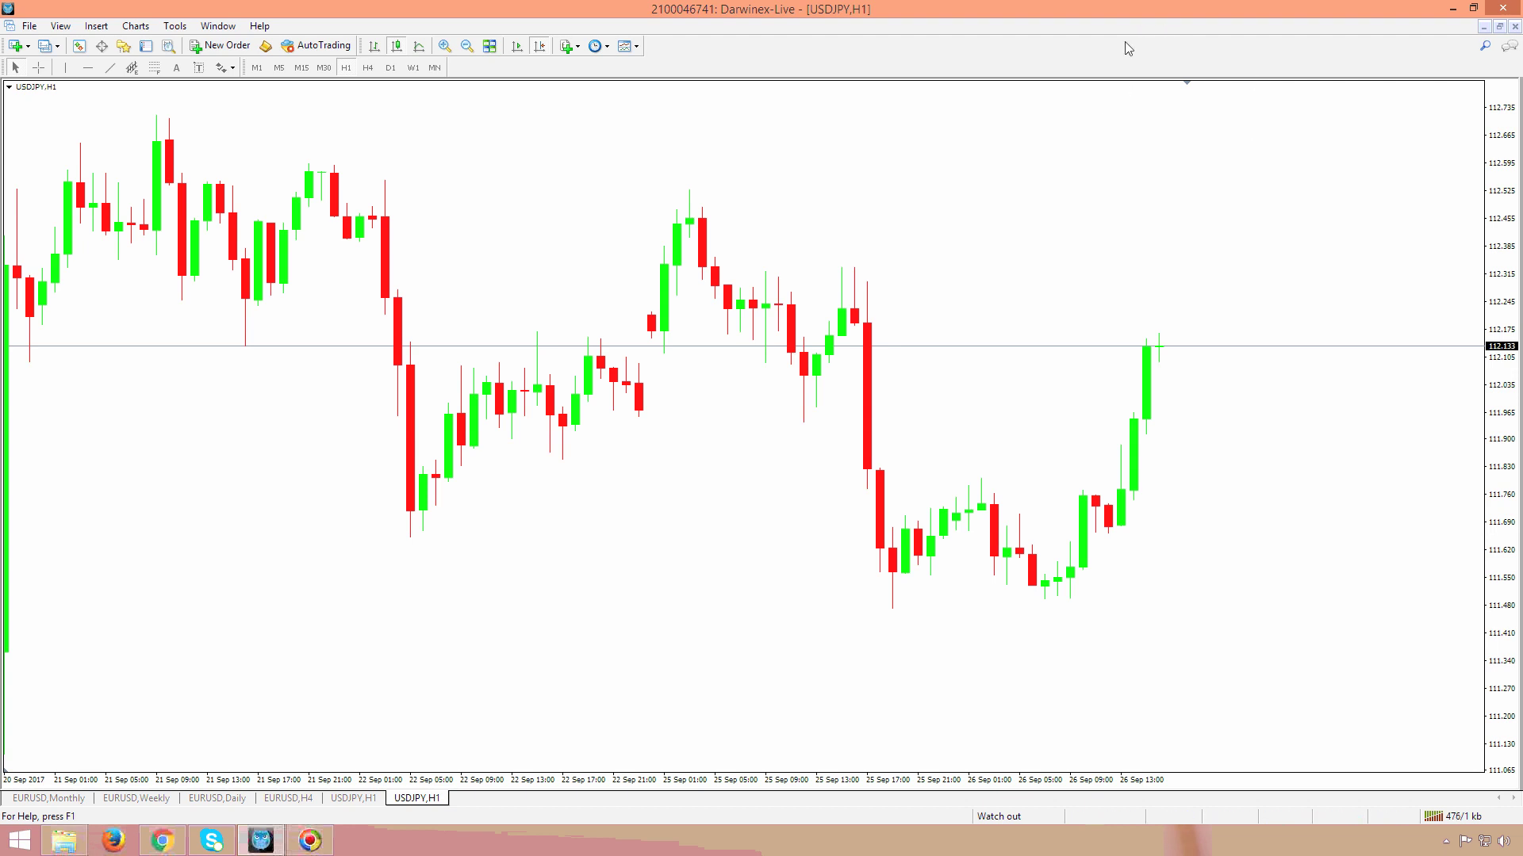
- Drag the chart-shift marker left to widen the right margin, then start a crosshair measurement
{"action": "left_click_drag", "start_coordinate": [1186, 87], "coordinate": [1188, 90]}
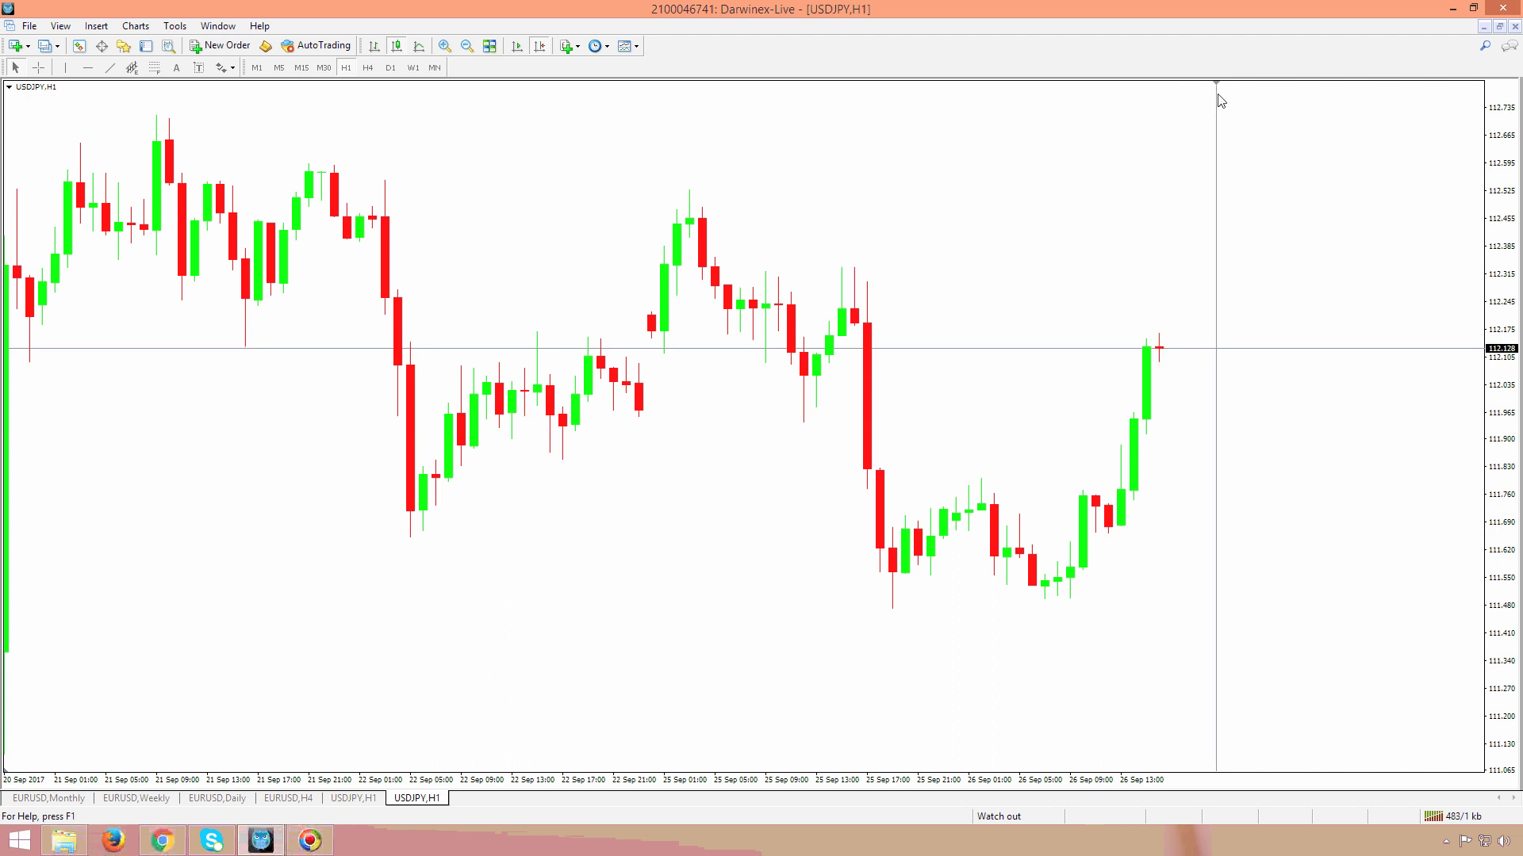
{"action": "mouse_move", "coordinate": [1185, 92]}
{"action": "left_mouse_down"}
{"action": "mouse_move", "coordinate": [1041, 137]}
{"action": "mouse_move", "coordinate": [621, 127]}
{"action": "left_mouse_up"}
{"action": "middle_click", "coordinate": [833, 227]}
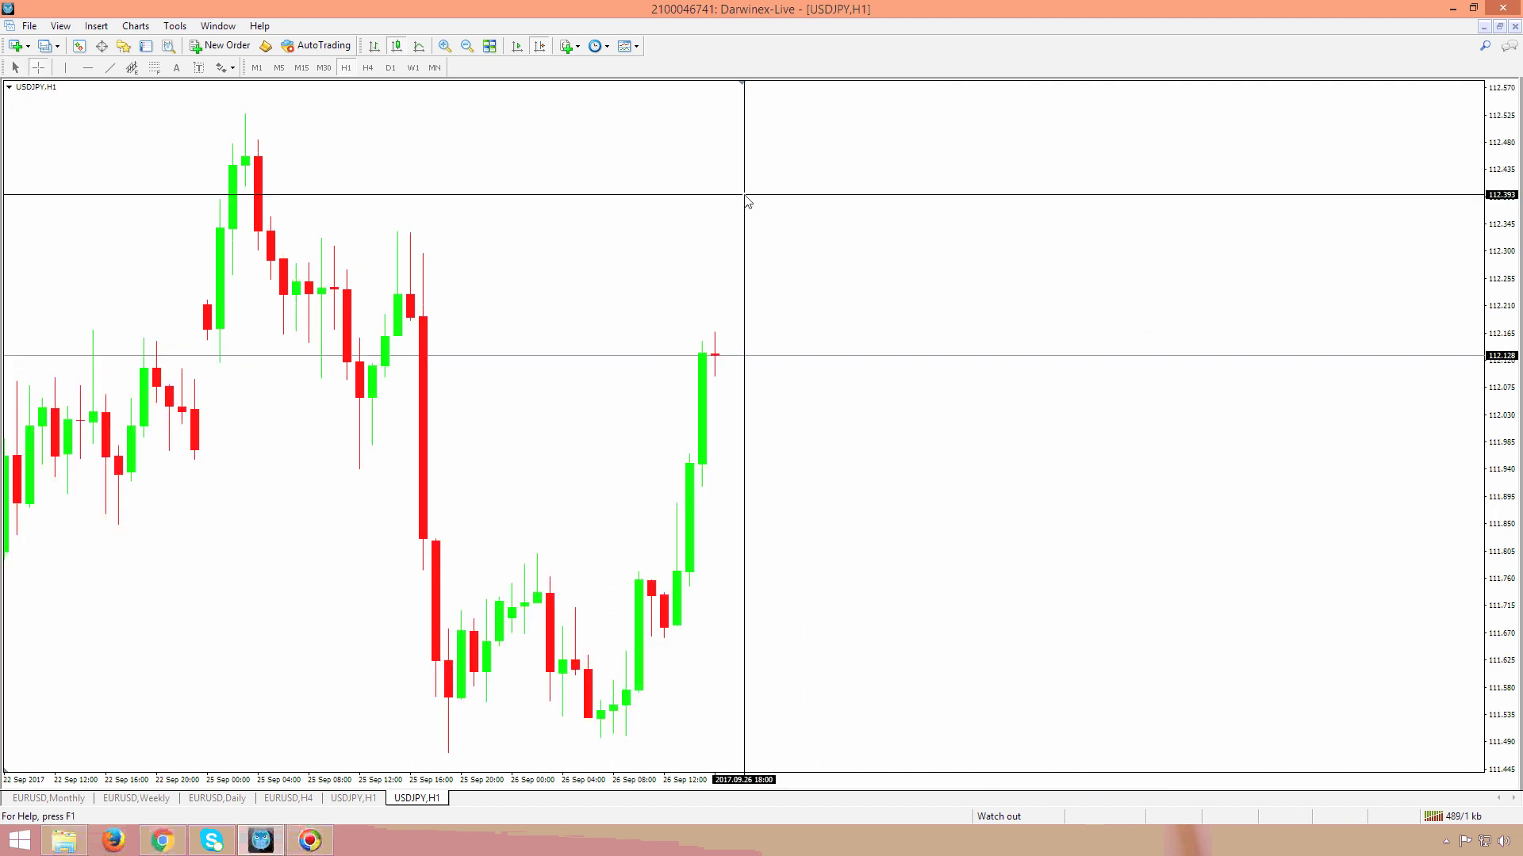
{"action": "mouse_move", "coordinate": [719, 305]}
{"action": "left_mouse_down"}
{"action": "mouse_move", "coordinate": [732, 293]}
{"action": "mouse_move", "coordinate": [1431, 502]}
{"action": "left_mouse_up"}
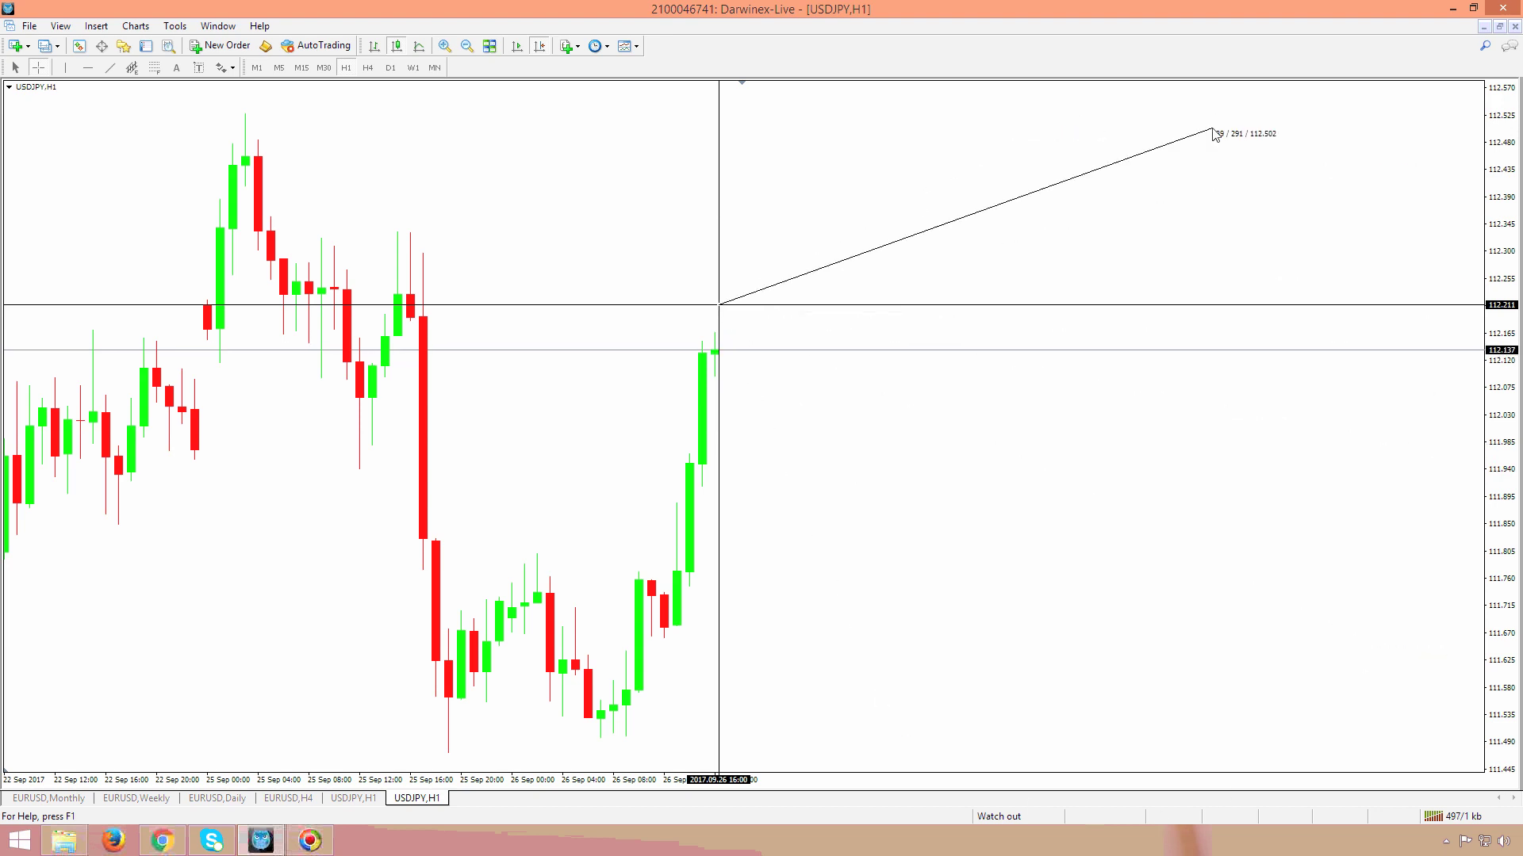
- Draw a trendline down from the 25 Sep high, delete it, and zoom out to earlier dates
{"action": "left_click_drag", "start_coordinate": [1030, 810], "coordinate": [1178, 402]}
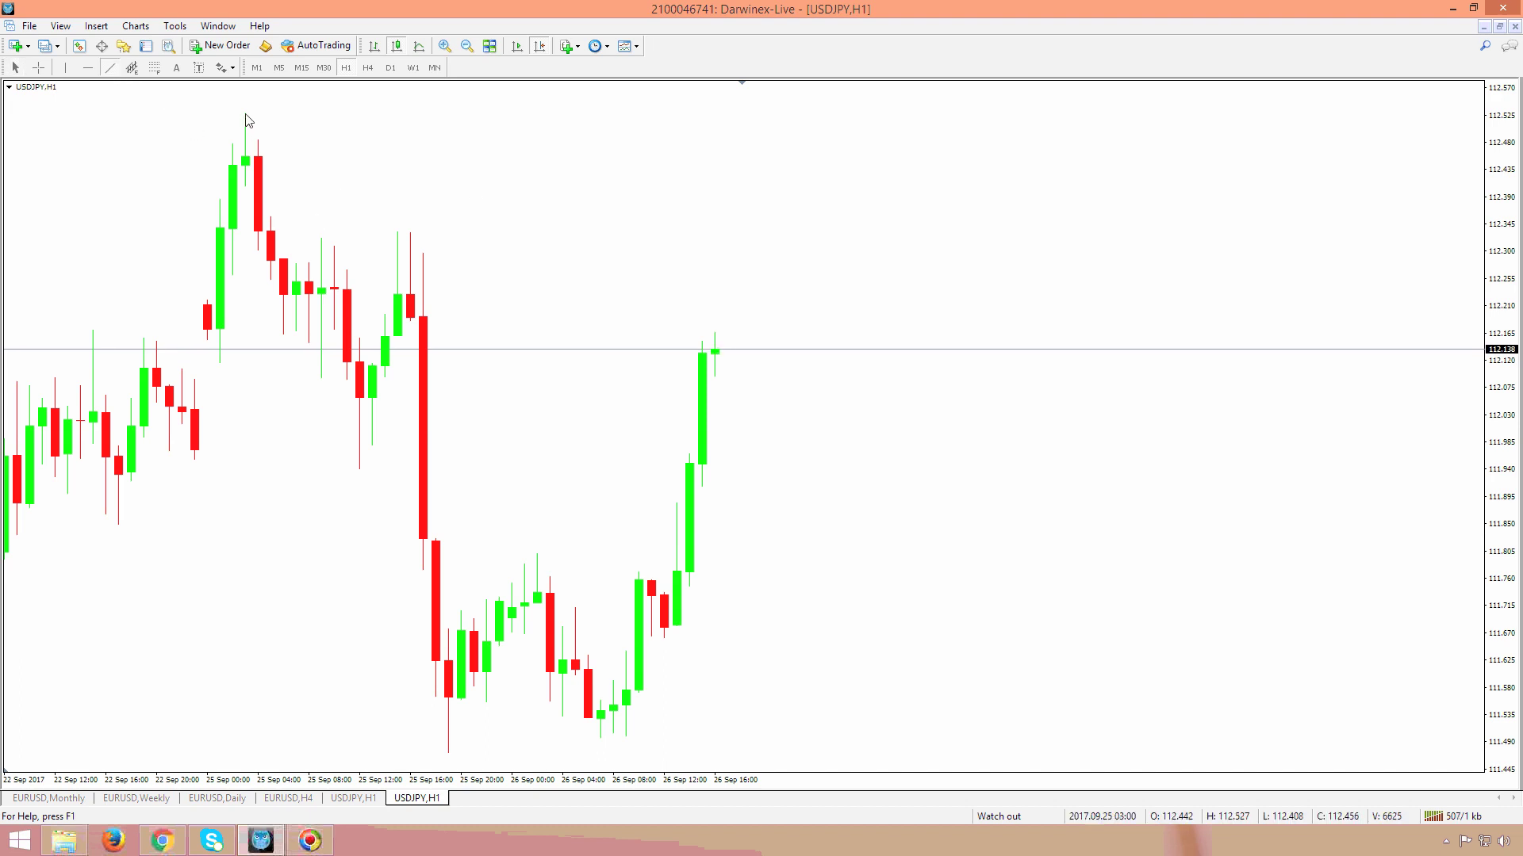
{"action": "mouse_move", "coordinate": [245, 115]}
{"action": "left_mouse_down"}
{"action": "mouse_move", "coordinate": [533, 273]}
{"action": "mouse_move", "coordinate": [985, 587]}
{"action": "mouse_move", "coordinate": [1107, 719]}
{"action": "left_mouse_up"}
{"action": "middle_click", "coordinate": [833, 431]}
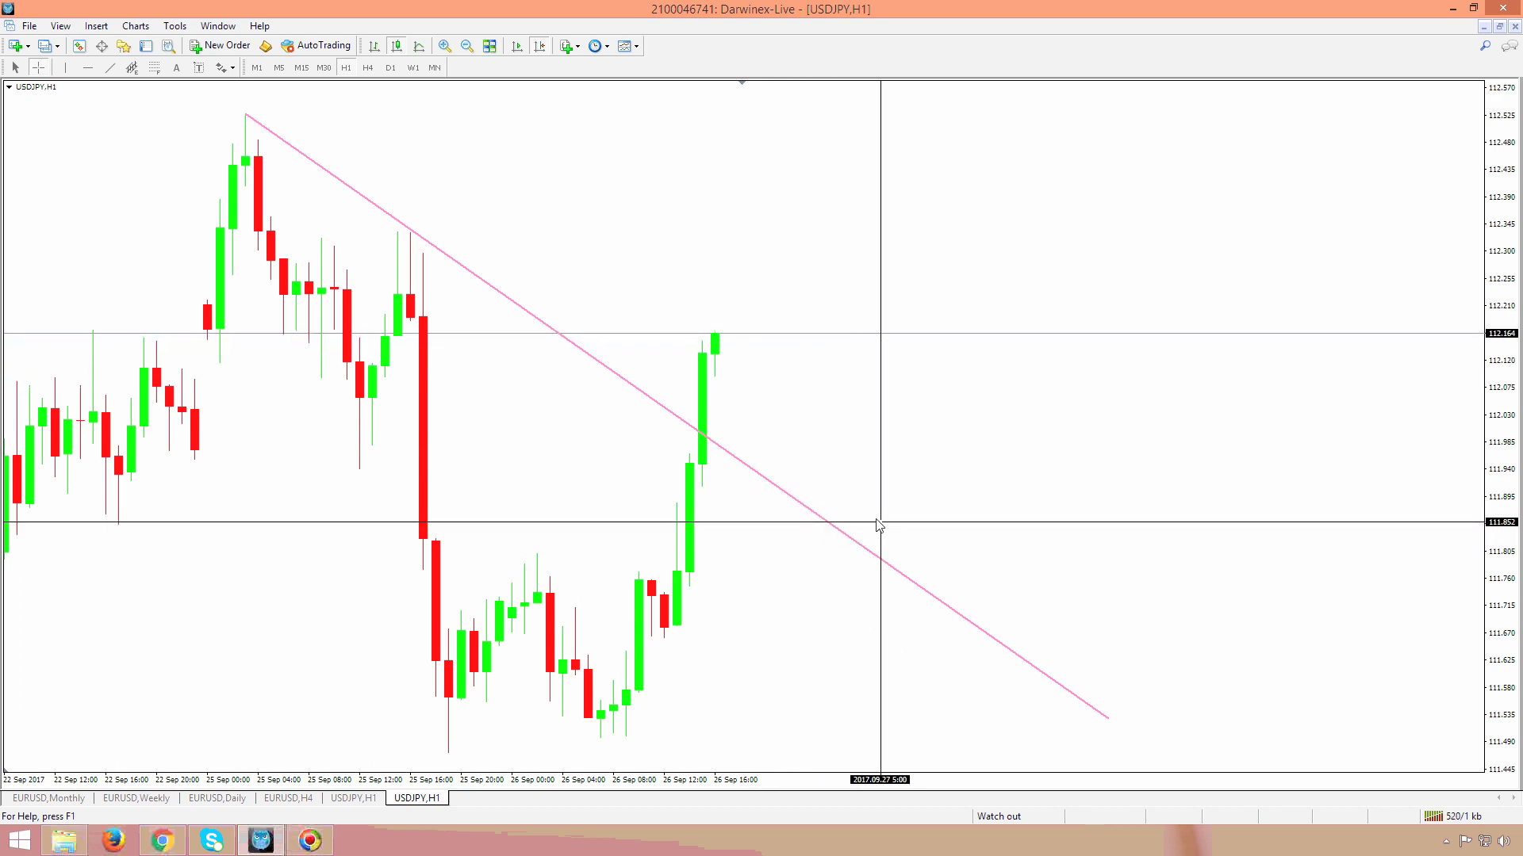
{"action": "left_click", "coordinate": [941, 521]}
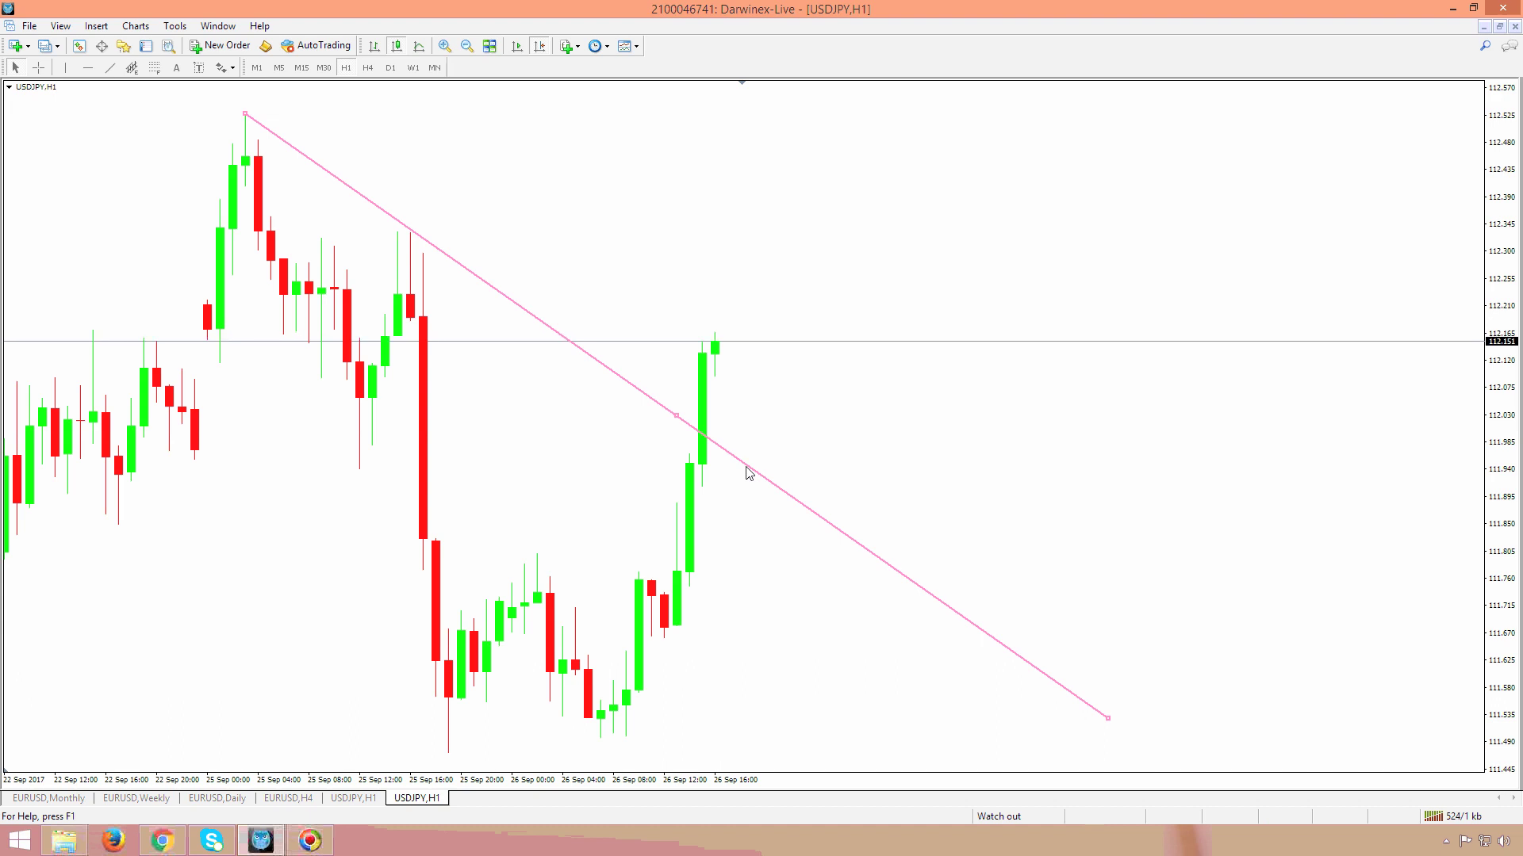
{"action": "key", "text": "Delete"}
{"action": "left_click", "coordinate": [467, 45]}
{"action": "left_click_drag", "start_coordinate": [527, 163], "coordinate": [962, 218]}
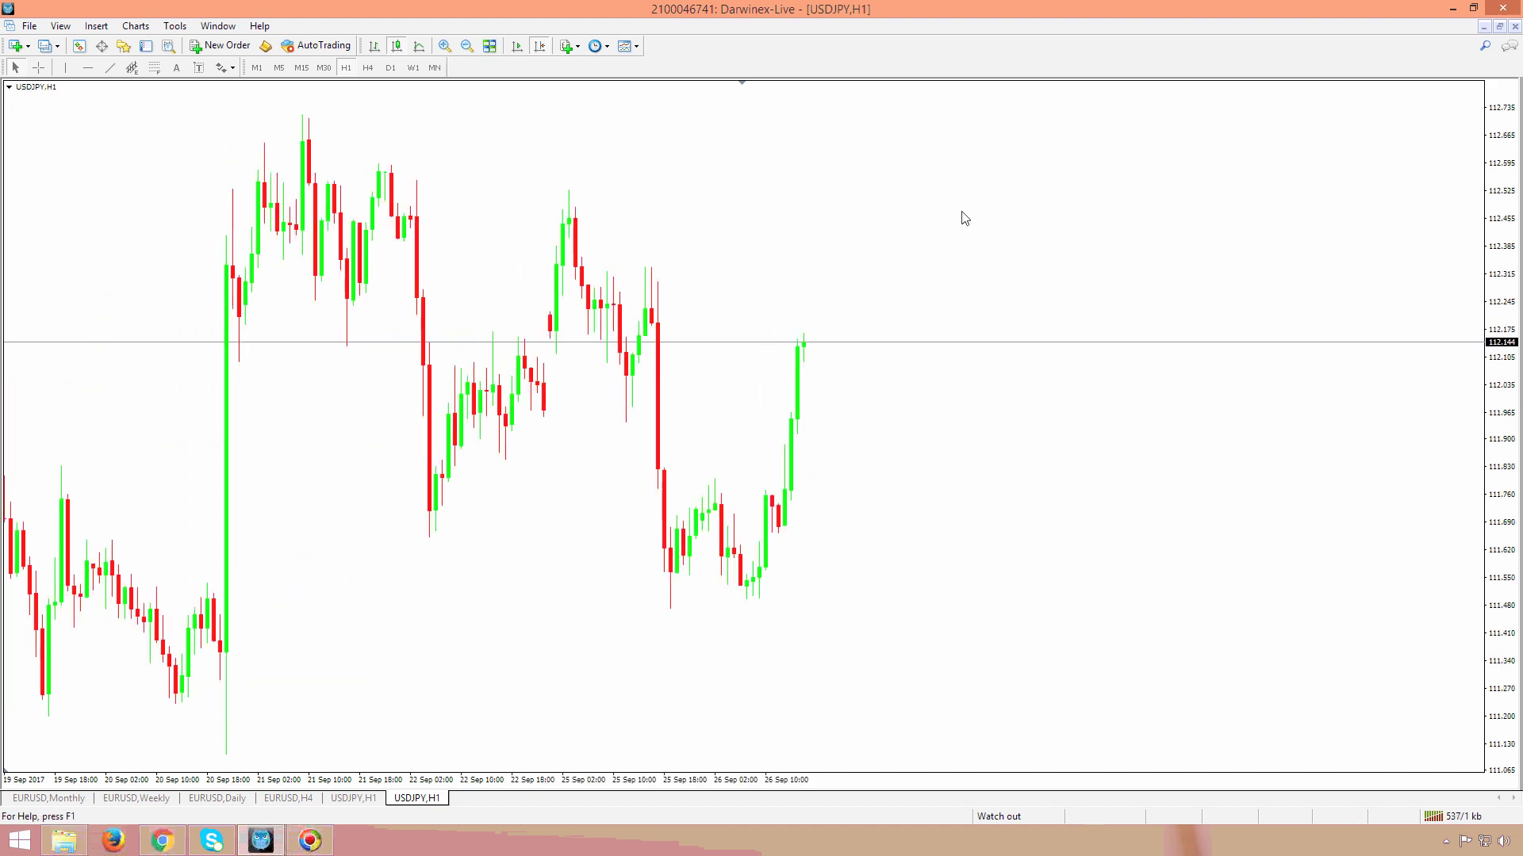
{"action": "scroll", "coordinate": [833, 238], "scroll_direction": "up", "scroll_amount": 1}
{"action": "scroll", "coordinate": [802, 249], "scroll_direction": "up", "scroll_amount": 3}
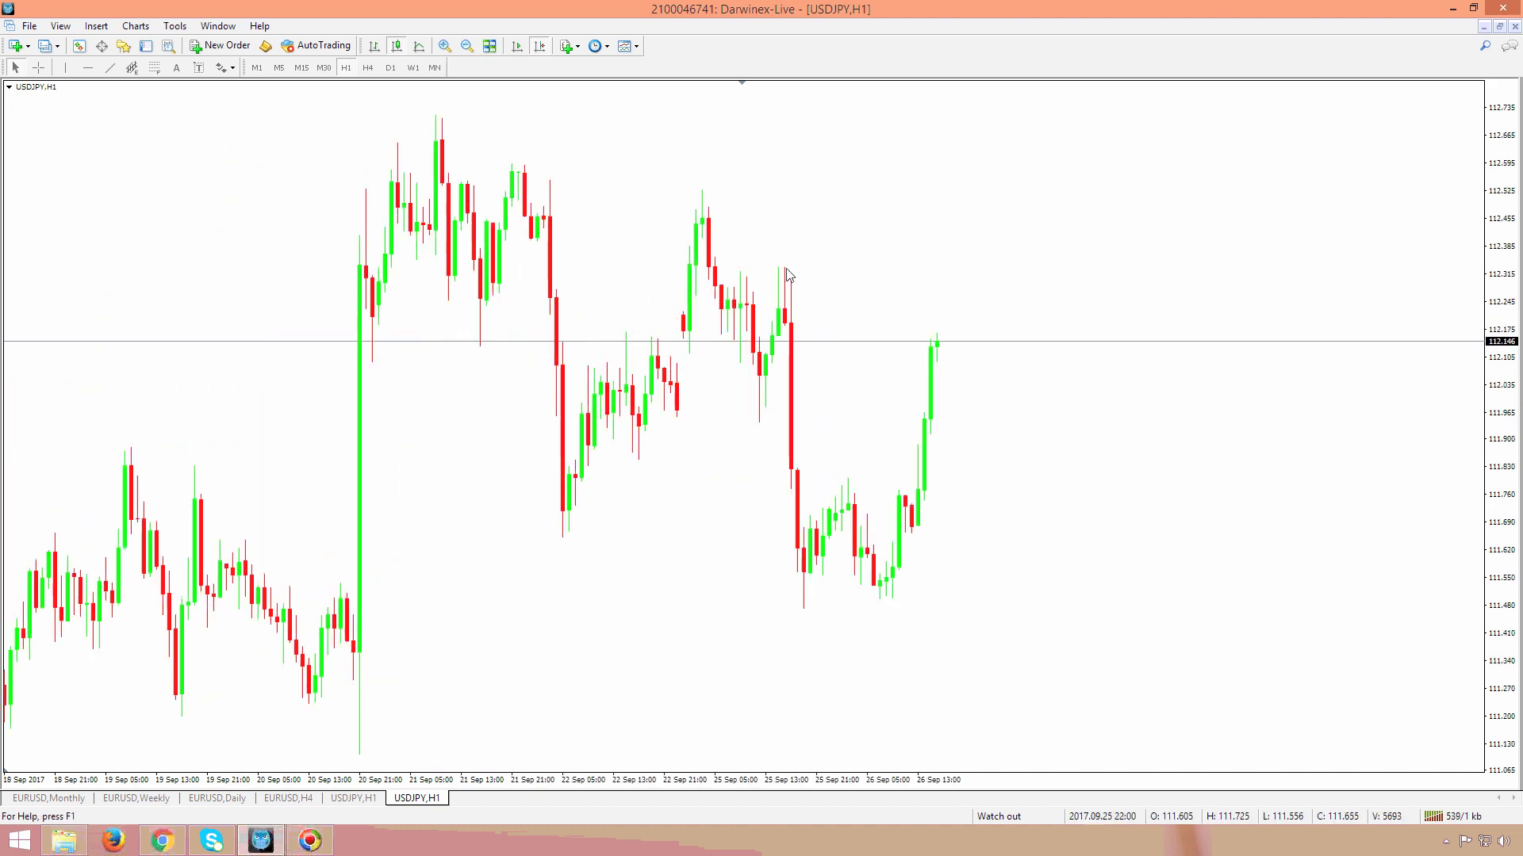
- Draw a falling trendline from the 21 Sep high with a parallel lower line, then switch to H4
{"action": "left_click", "coordinate": [109, 67]}
{"action": "left_click_drag", "start_coordinate": [438, 115], "coordinate": [1039, 345]}
{"action": "left_click_drag", "start_coordinate": [1148, 384], "coordinate": [1172, 437]}
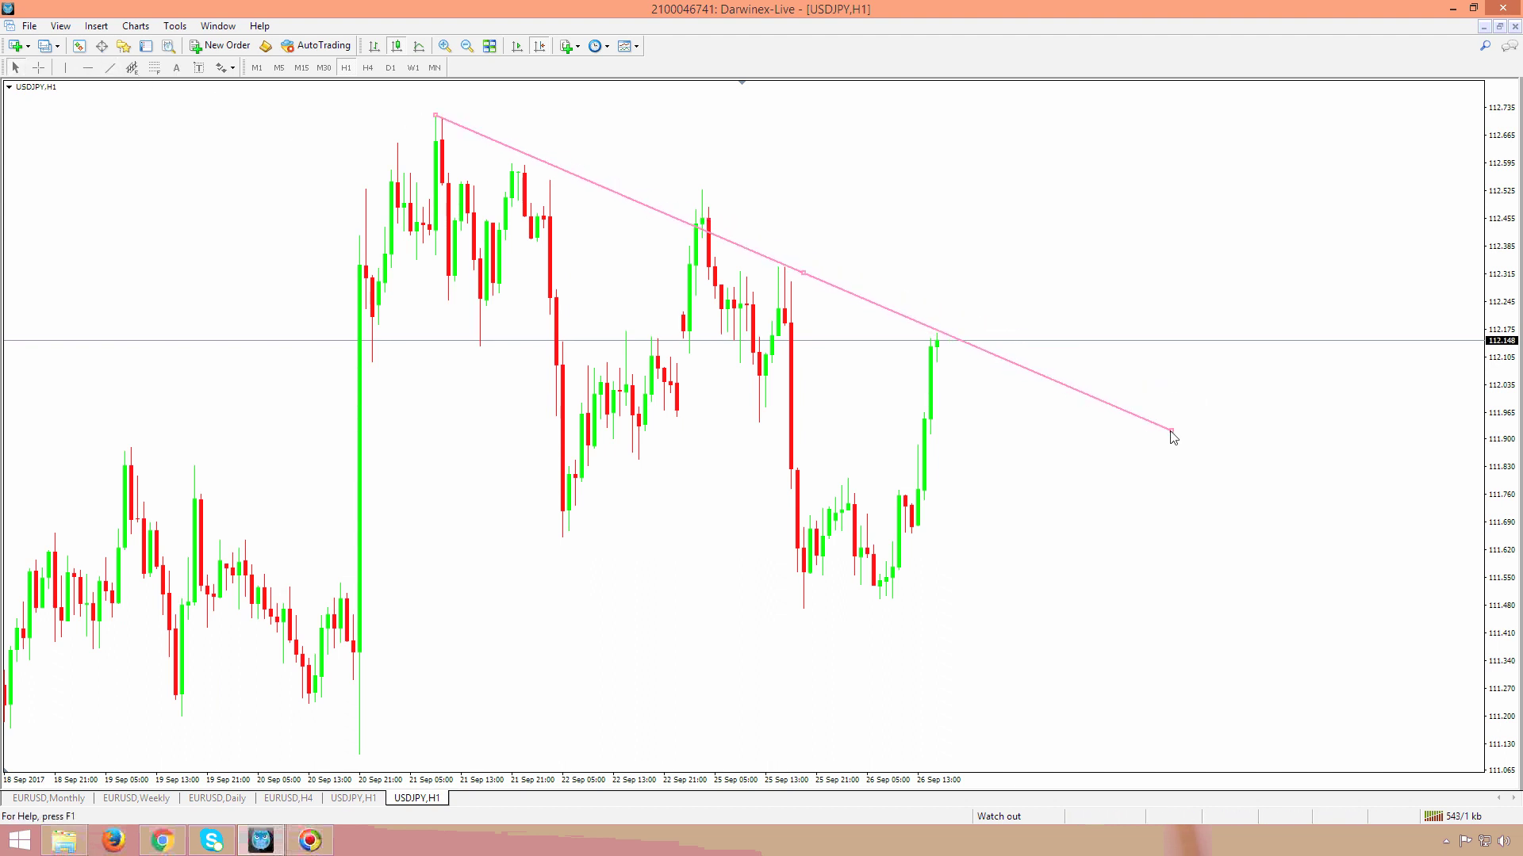
{"action": "mouse_move", "coordinate": [803, 275]}
{"action": "left_mouse_down", "text": "ctrl"}
{"action": "mouse_move", "coordinate": [718, 590]}
{"action": "mouse_move", "coordinate": [769, 599]}
{"action": "left_mouse_up", "text": "ctrl"}
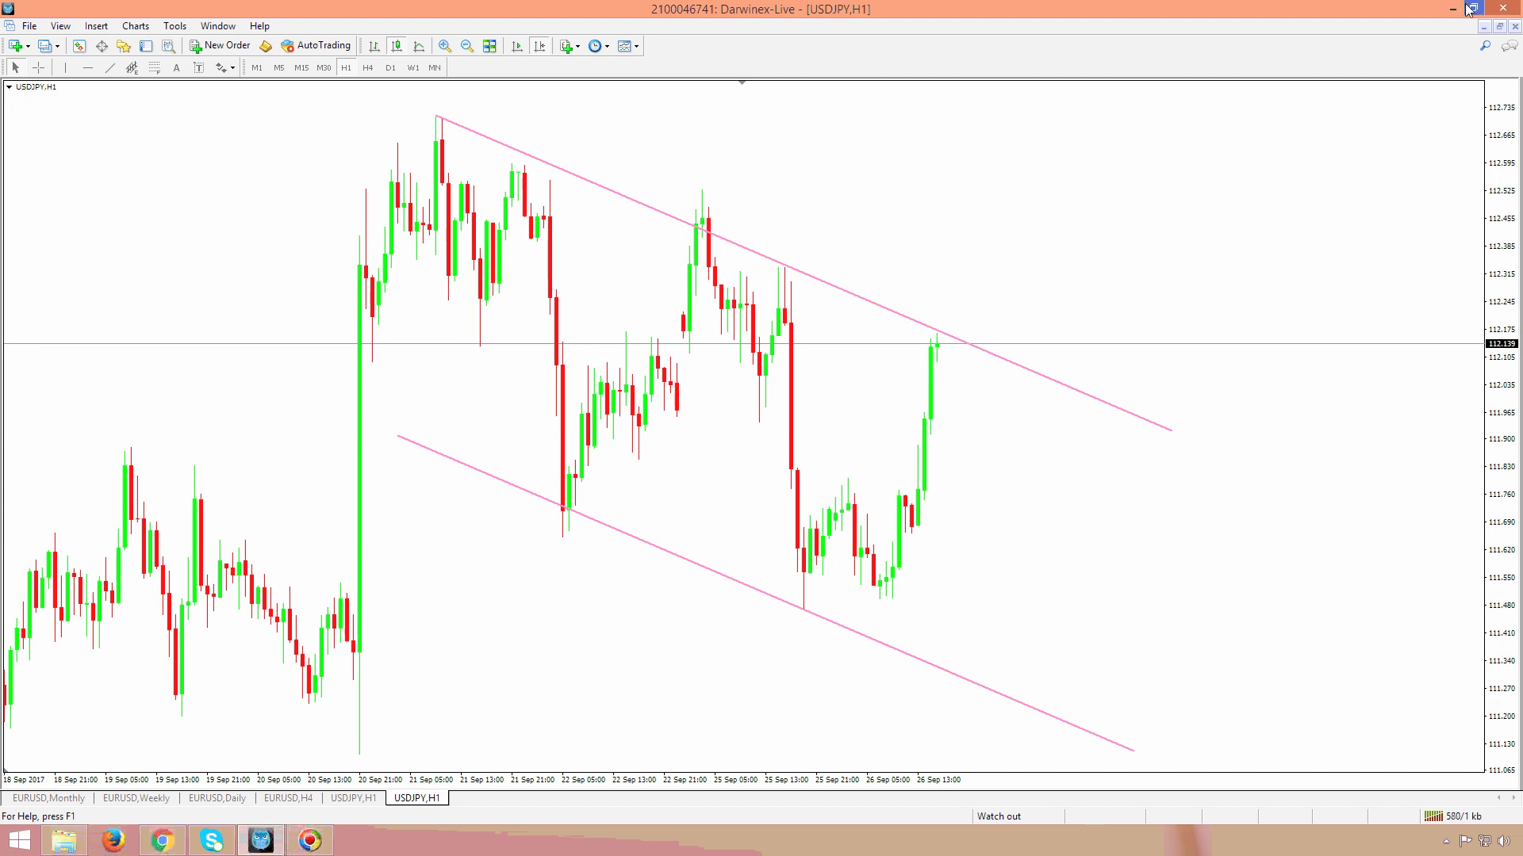
{"action": "double_click", "coordinate": [840, 293]}
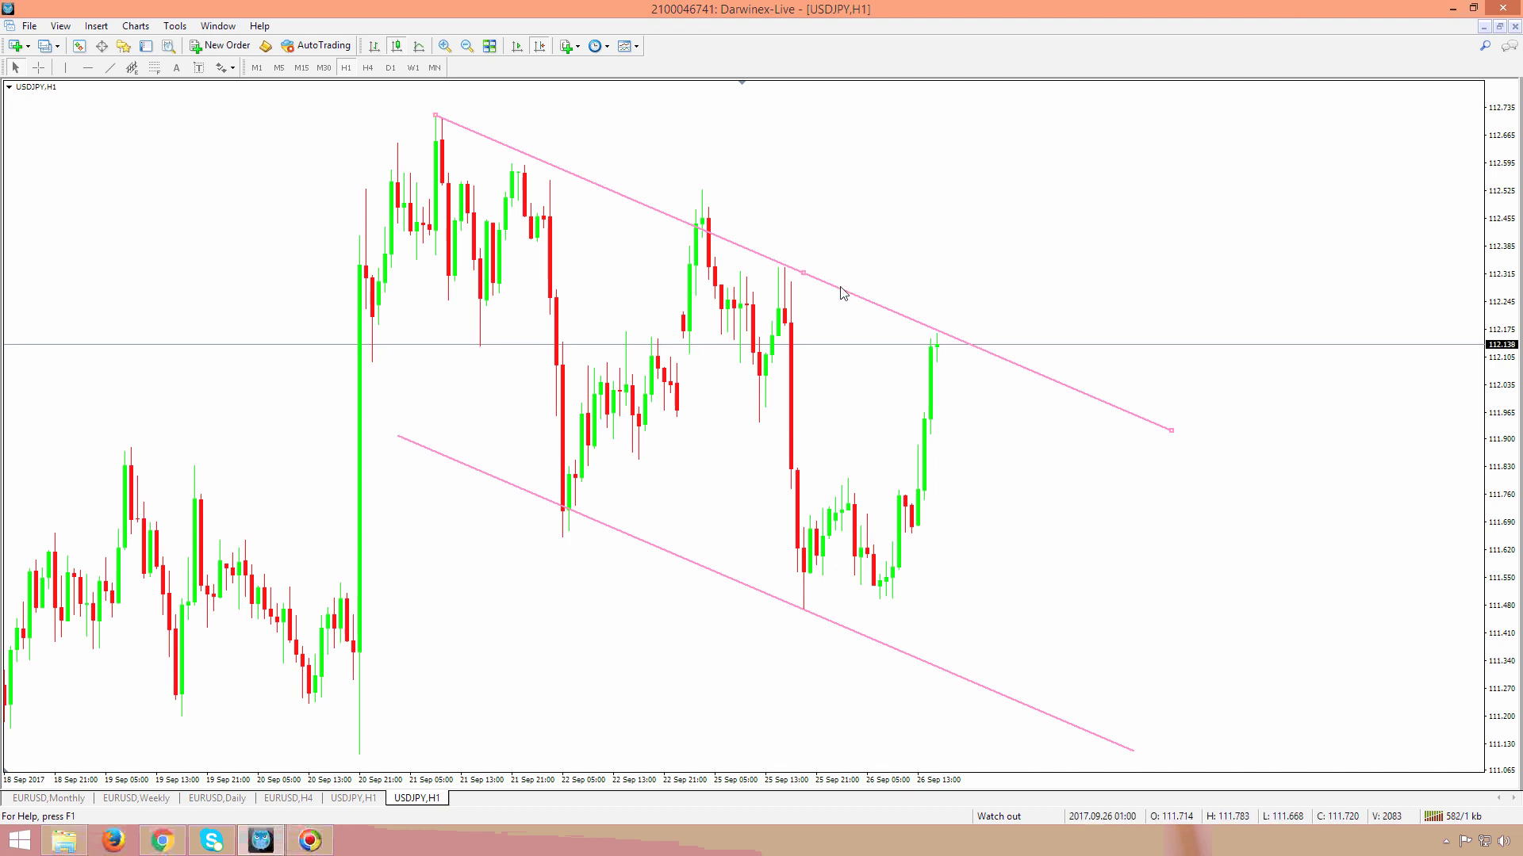
{"action": "left_click", "coordinate": [368, 66]}
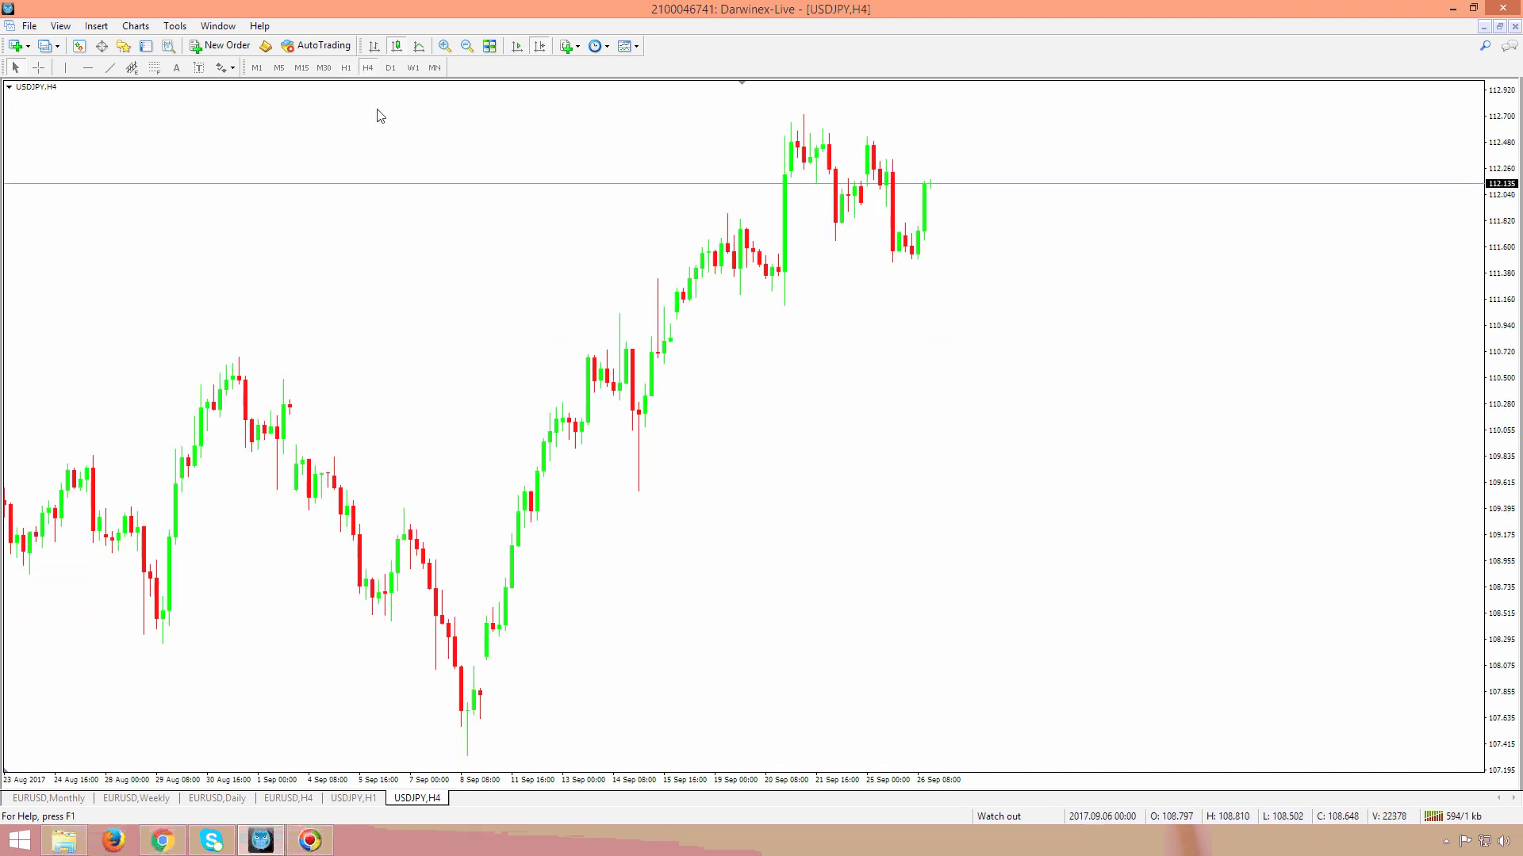
- Switch the USDJPY chart to the D1 daily timeframe
{"action": "left_click", "coordinate": [391, 66]}
{"action": "scroll", "coordinate": [620, 314], "scroll_direction": "up", "scroll_amount": 2}
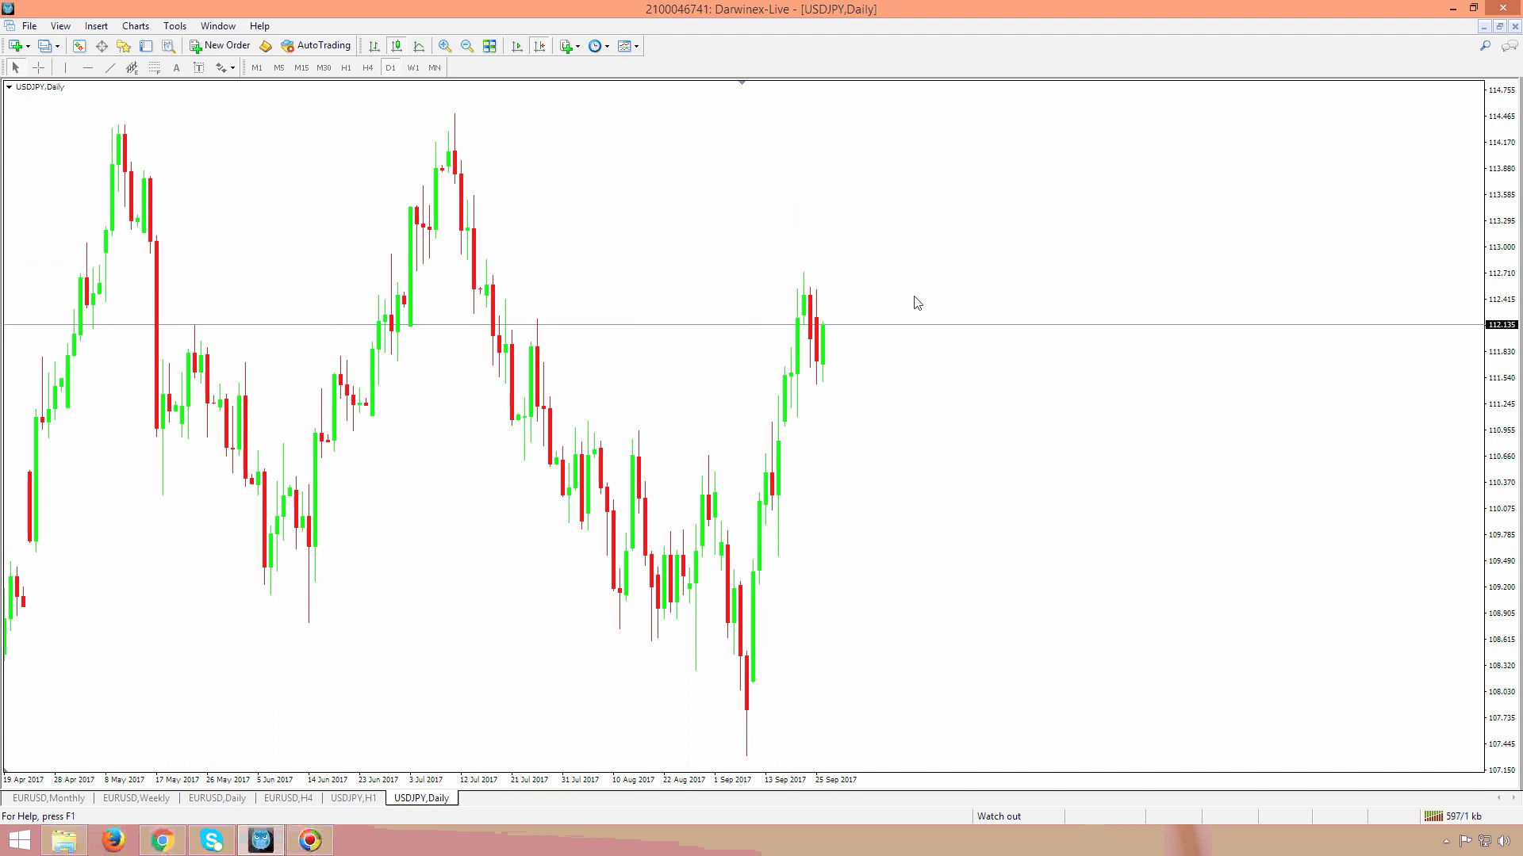
{"action": "scroll", "coordinate": [524, 235], "scroll_direction": "down", "scroll_amount": 1}
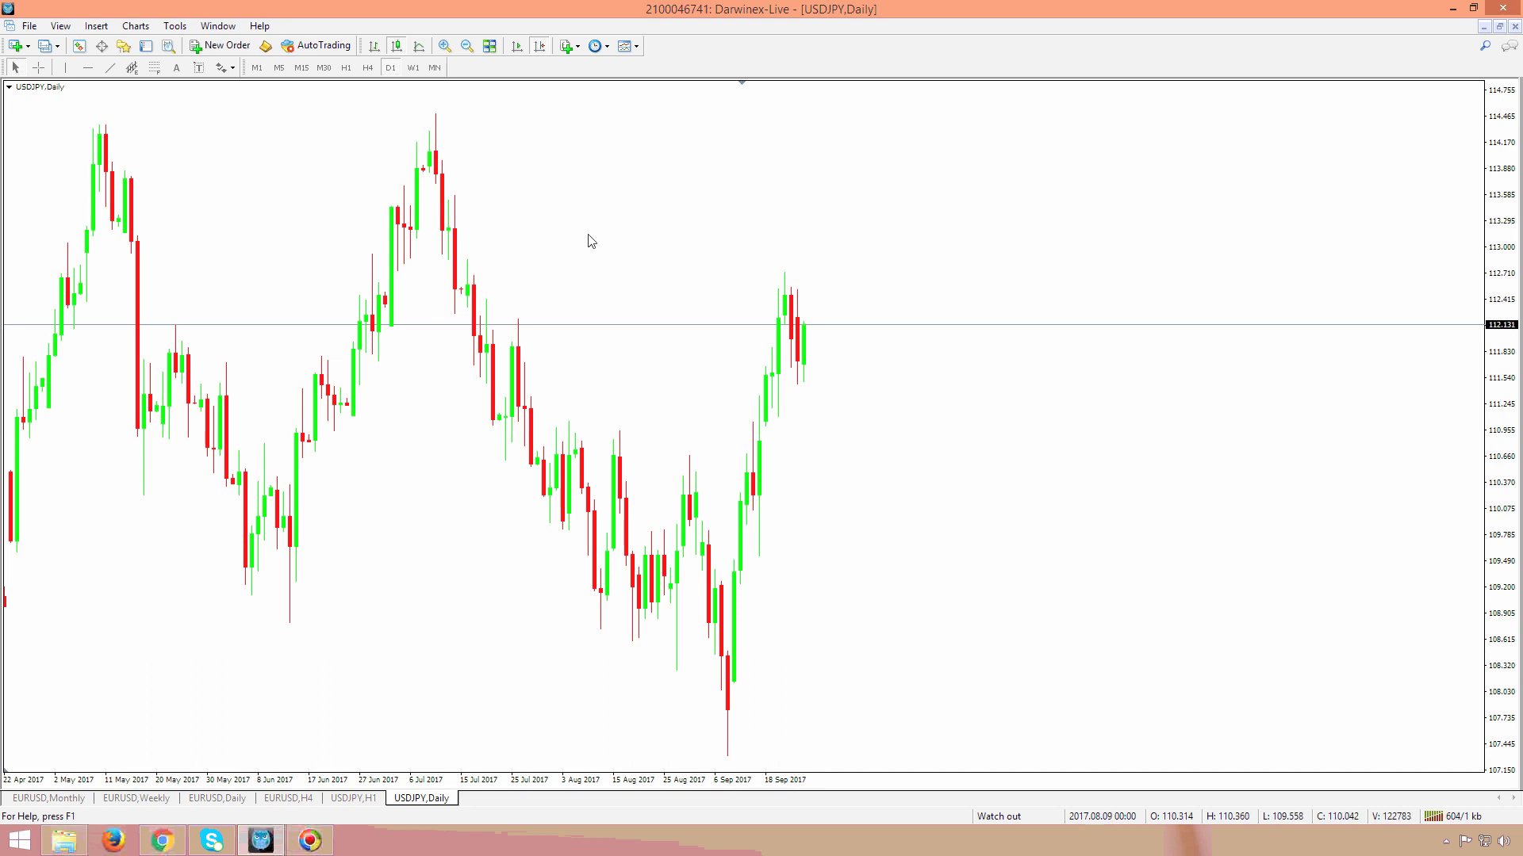
{"action": "left_click", "coordinate": [30, 26]}
- Open a new USDCHF hourly chart, review its properties, then go back to USDJPY Daily
{"action": "left_click", "coordinate": [54, 44]}
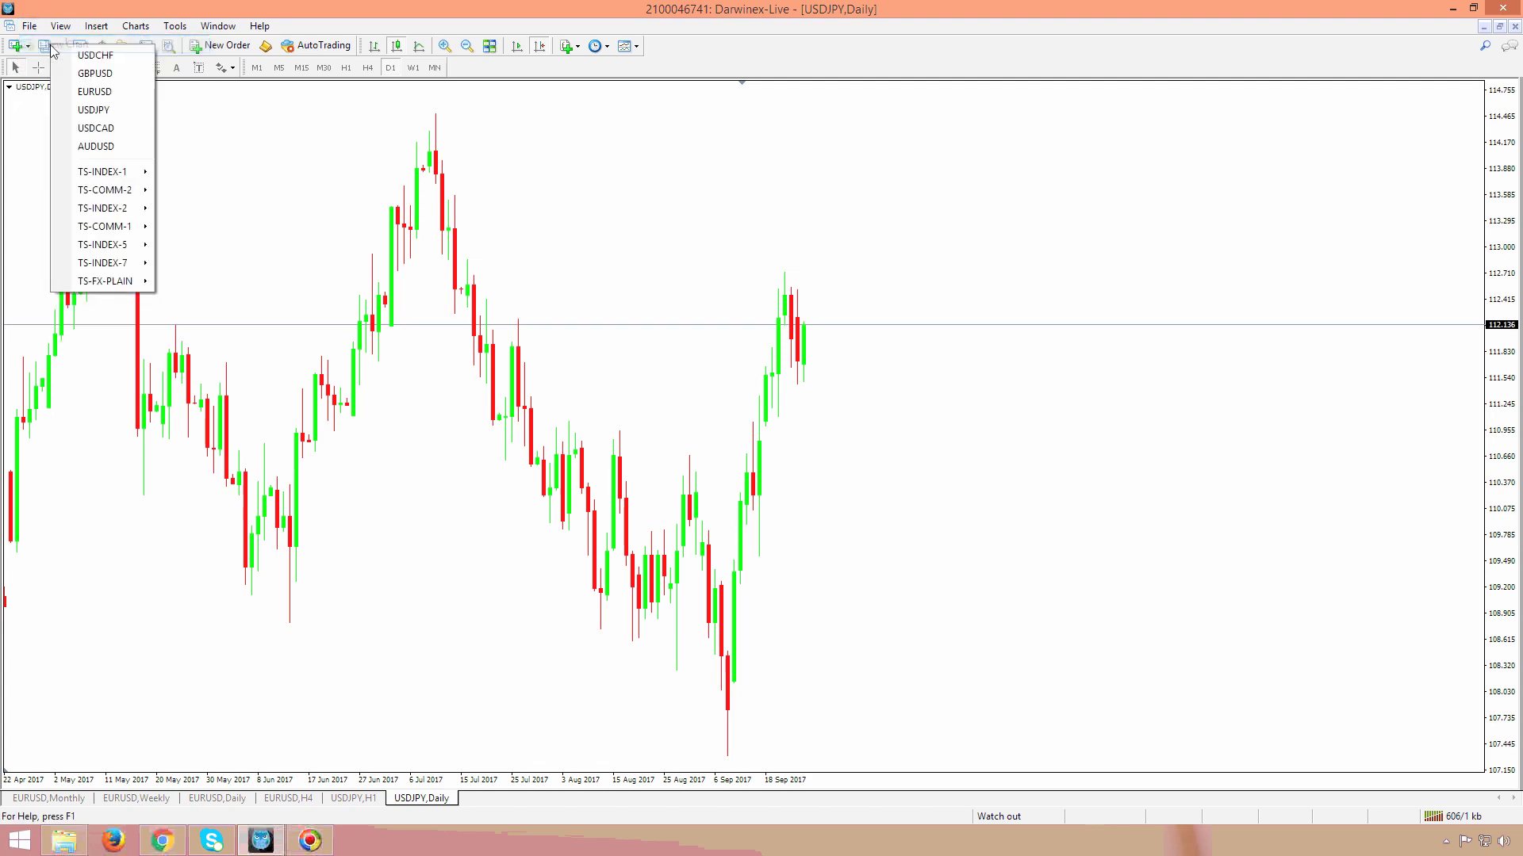
{"action": "left_click", "coordinate": [96, 54]}
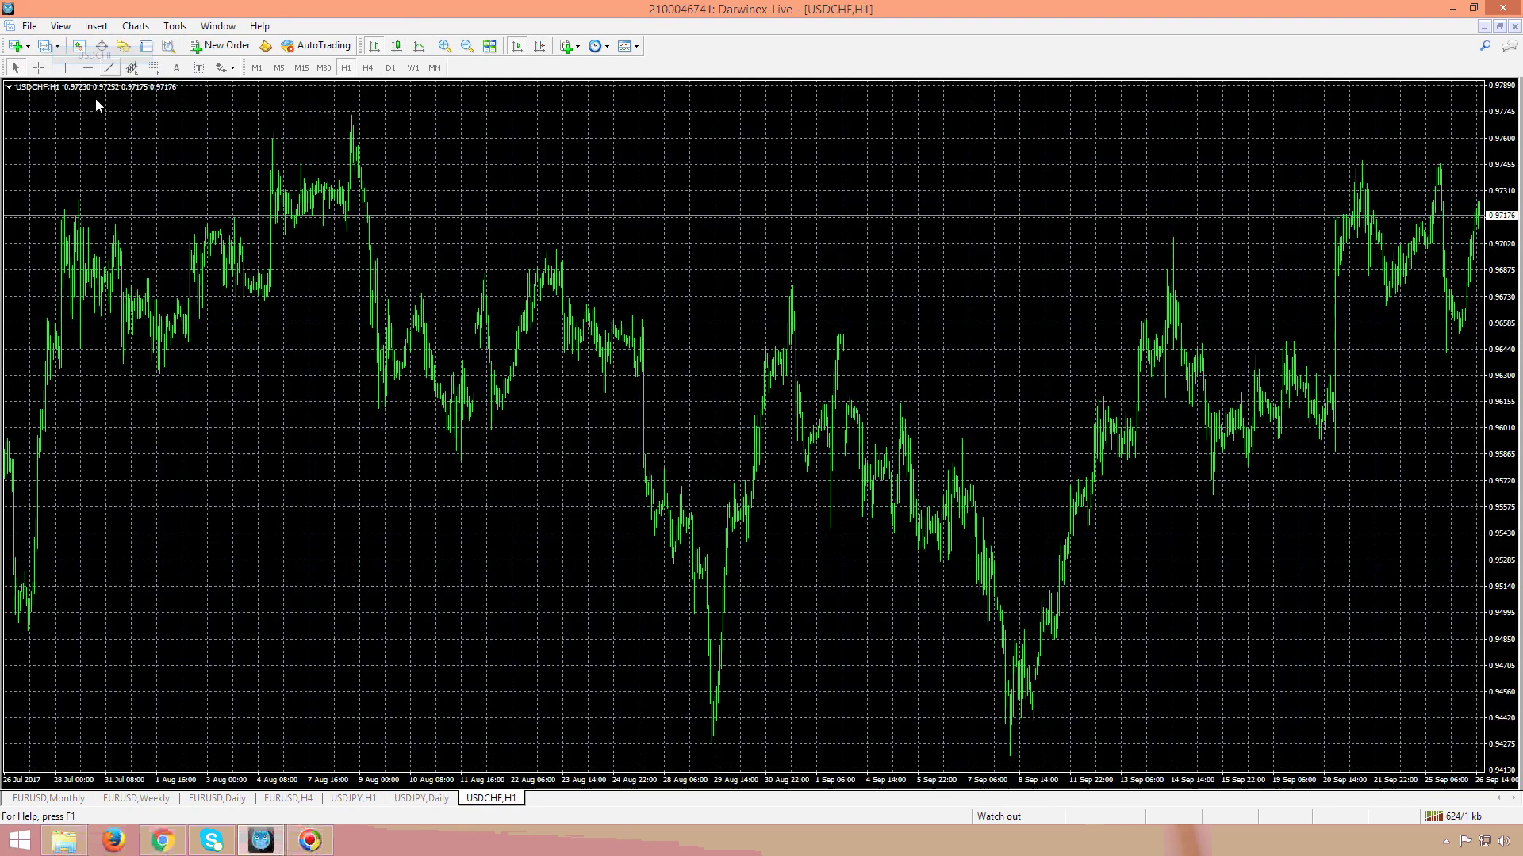
{"action": "right_click", "coordinate": [722, 300]}
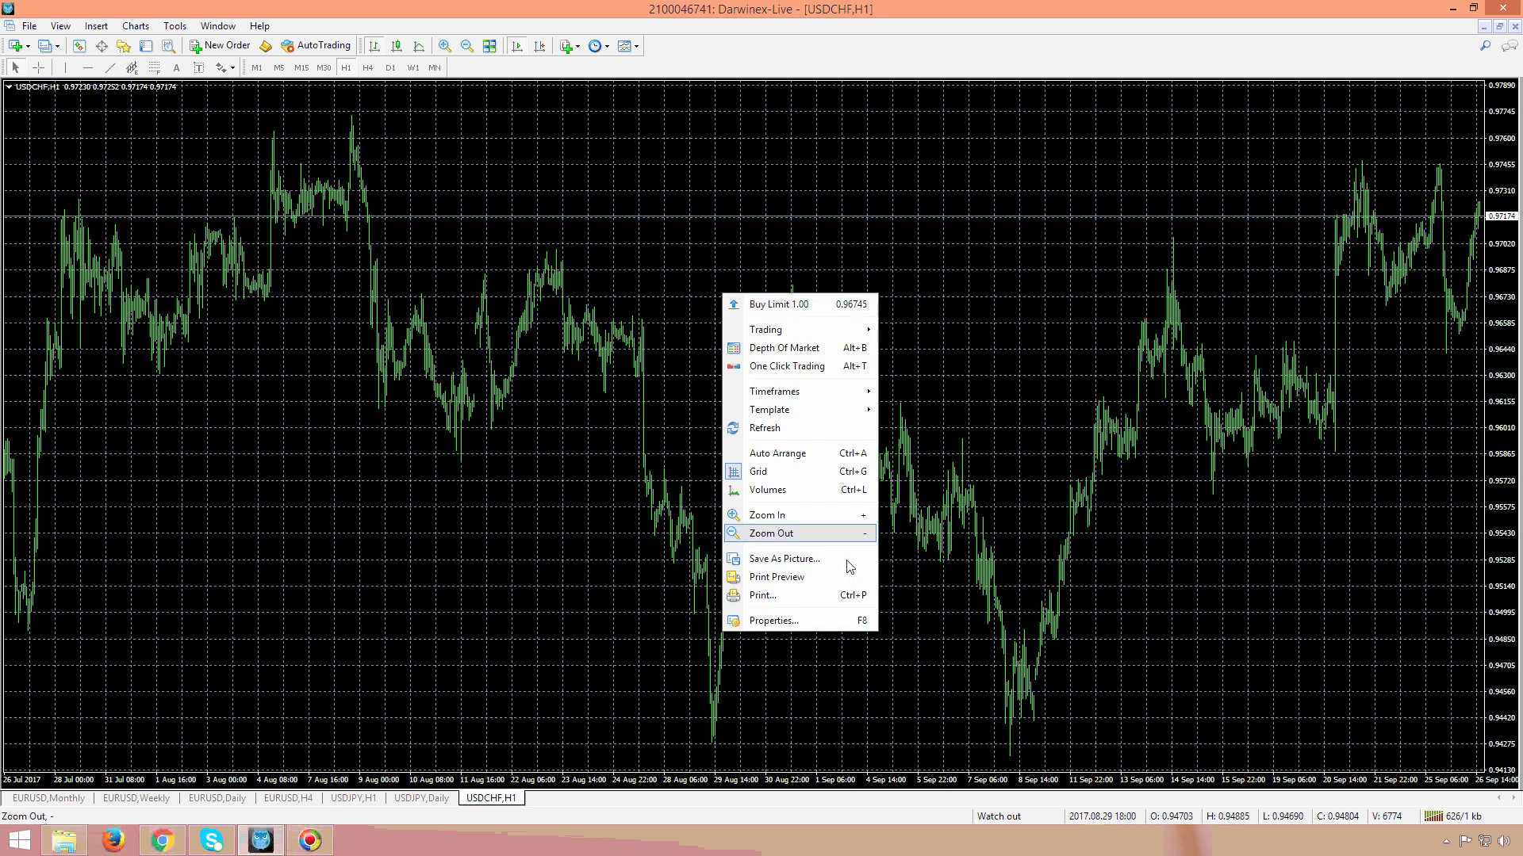
{"action": "left_click", "coordinate": [749, 622]}
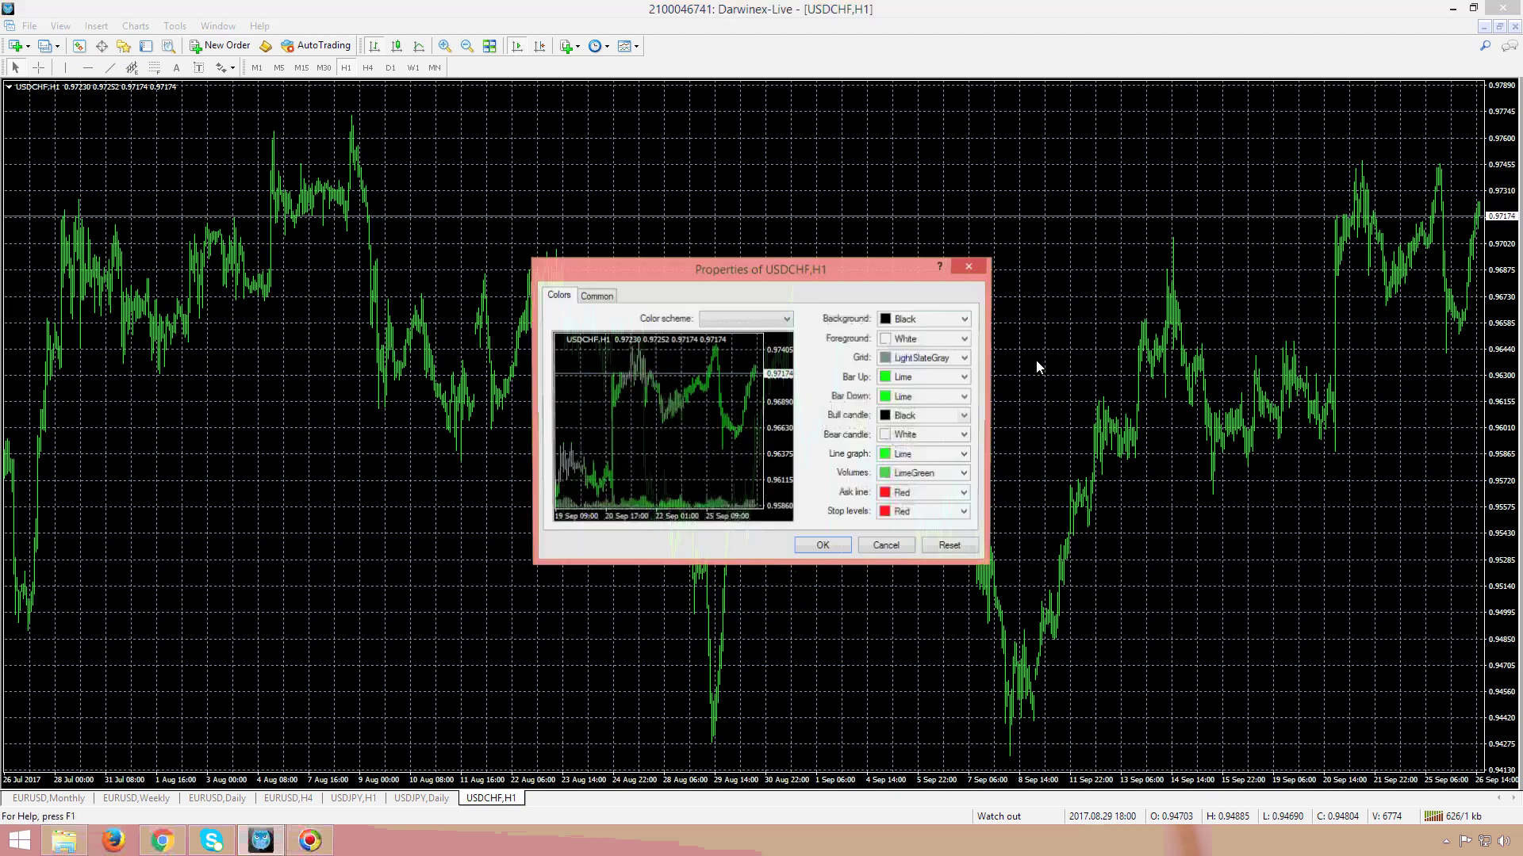
{"action": "left_click", "coordinate": [972, 267]}
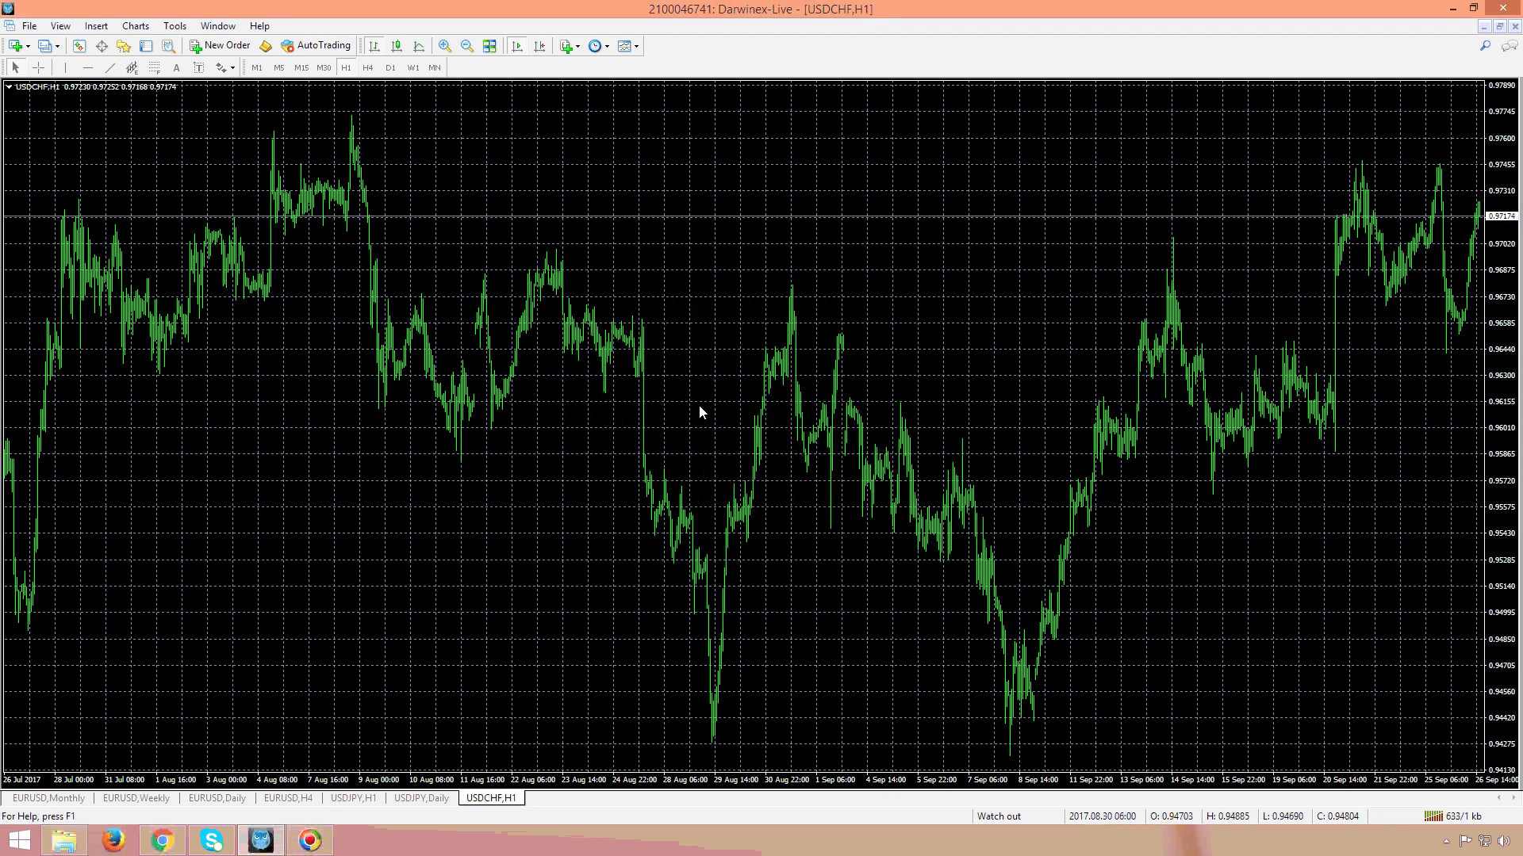
{"action": "left_click", "coordinate": [424, 797]}
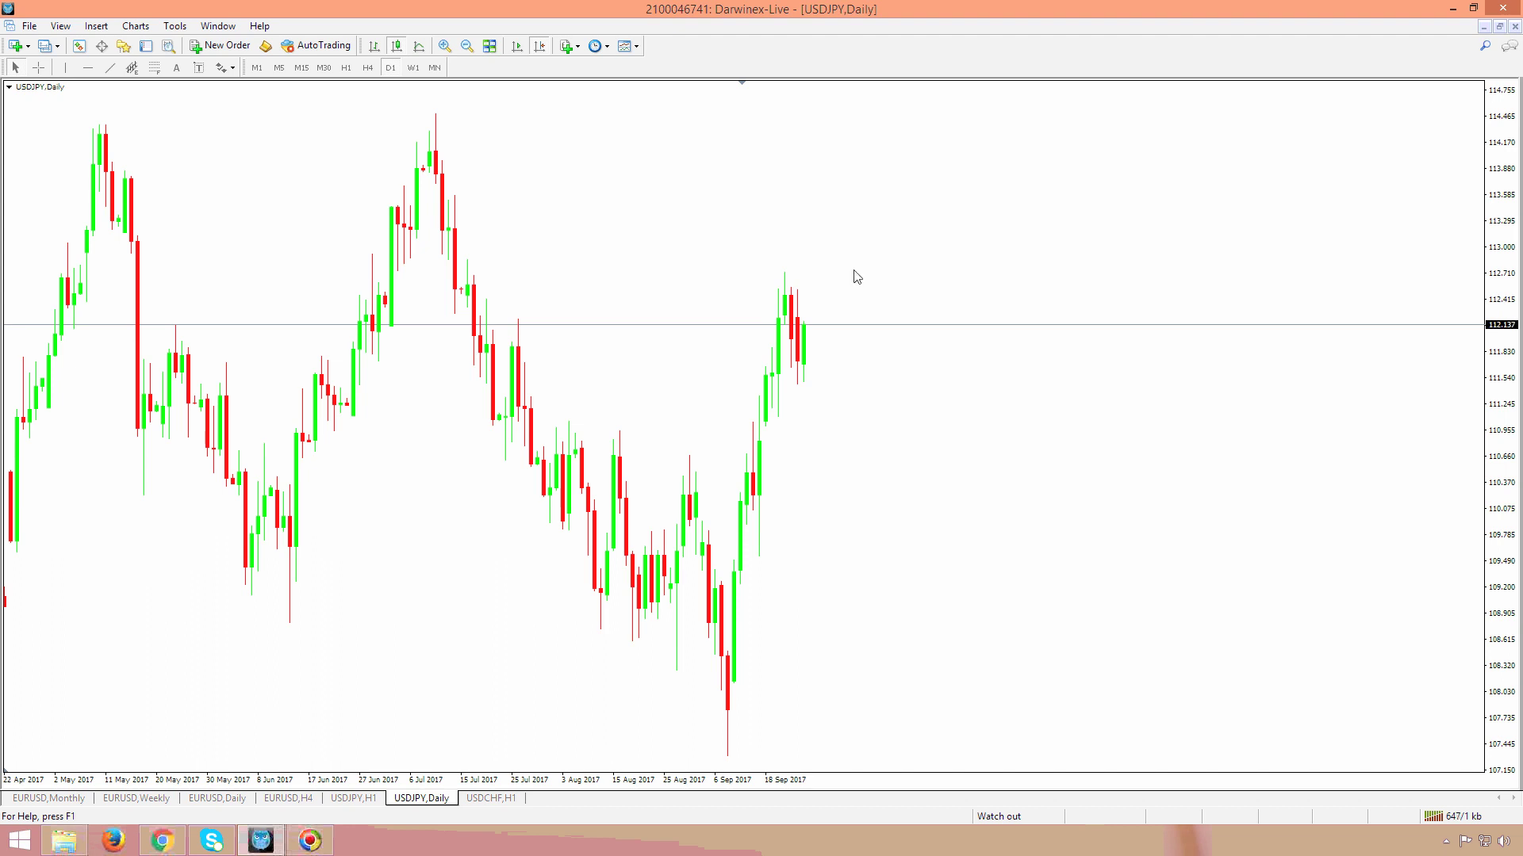
- Save the white USDJPY daily chart's styling as the template 'tofb'
{"action": "right_click", "coordinate": [698, 228]}
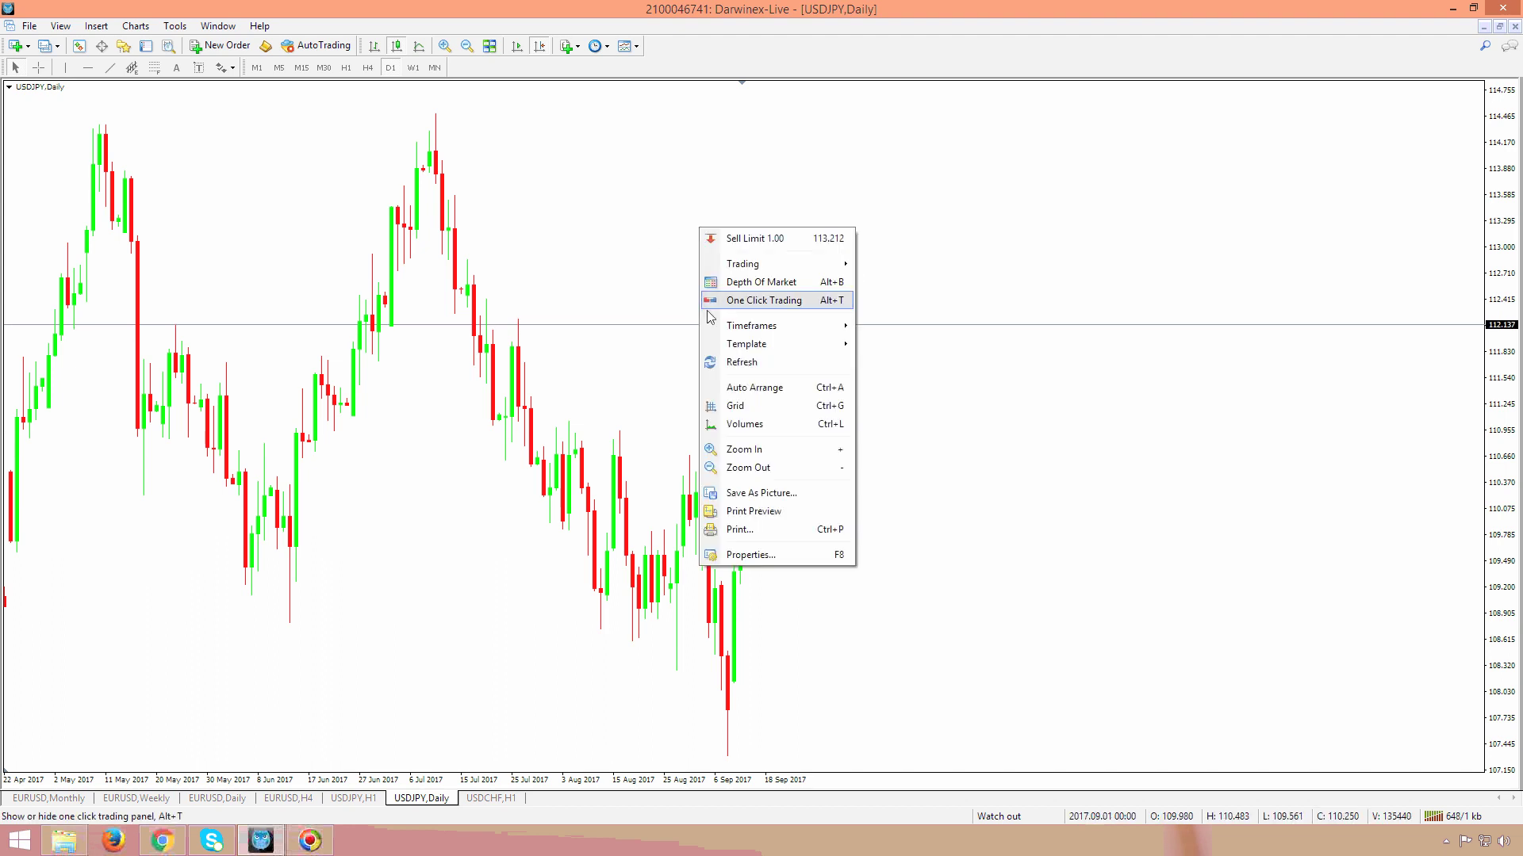
{"action": "mouse_move", "coordinate": [747, 344]}
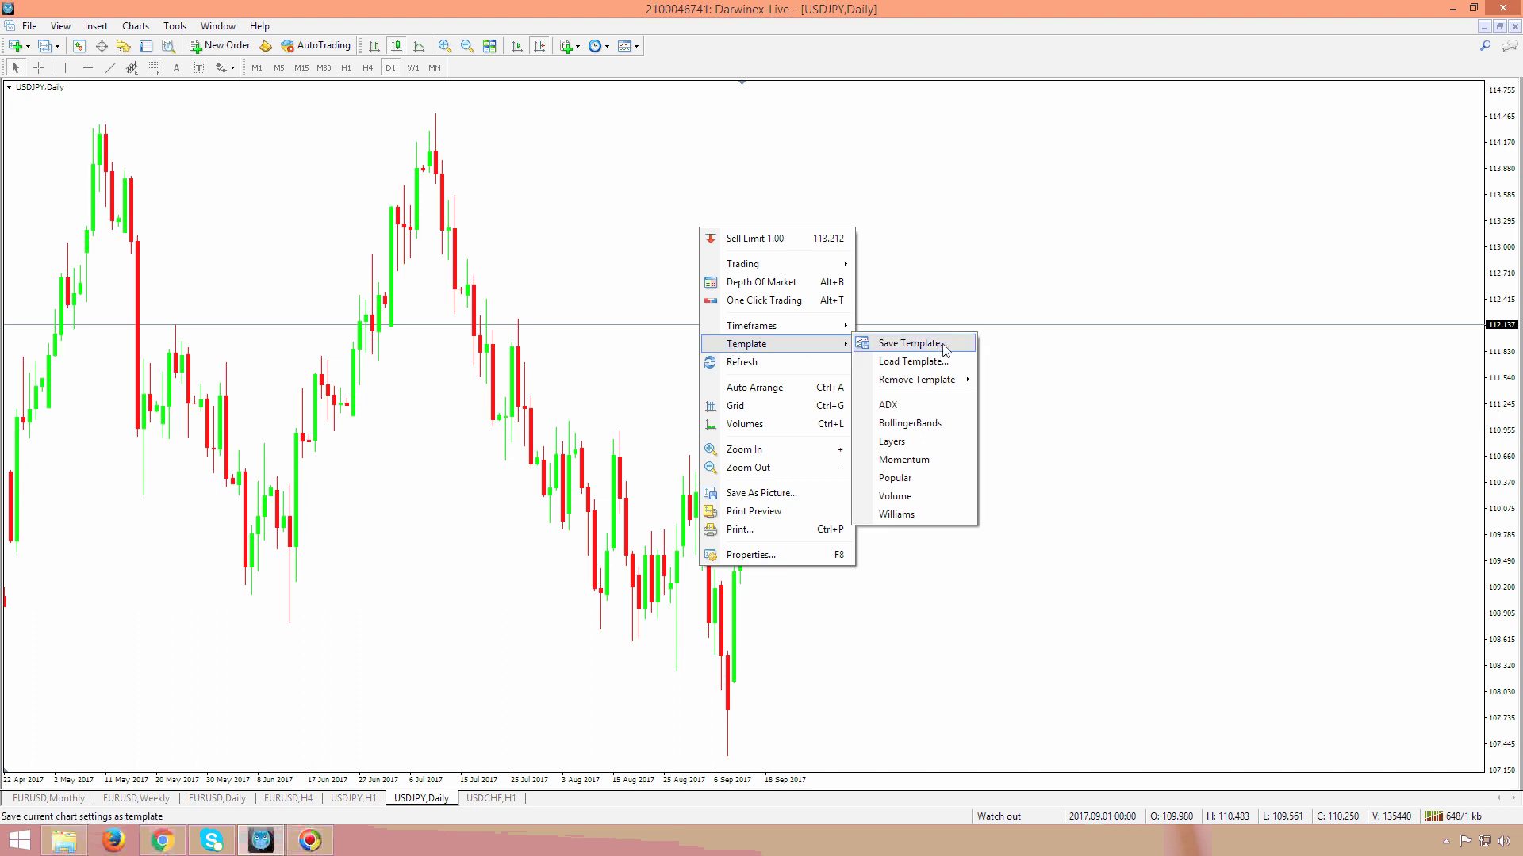
{"action": "left_click", "coordinate": [945, 347]}
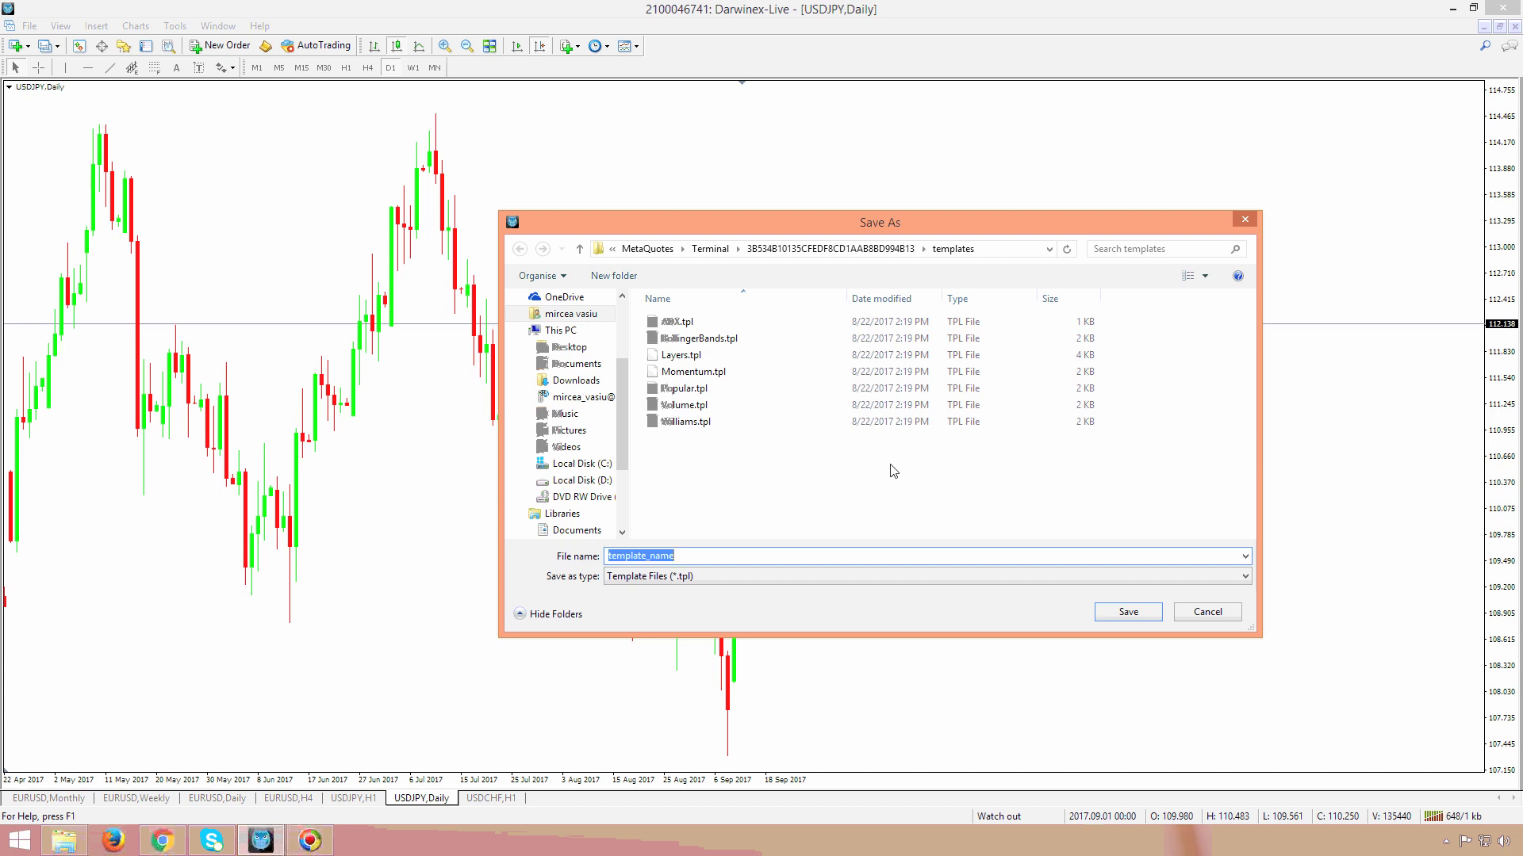
{"action": "type", "text": "tof"}
{"action": "type", "text": "b"}
{"action": "left_click", "coordinate": [1131, 613]}
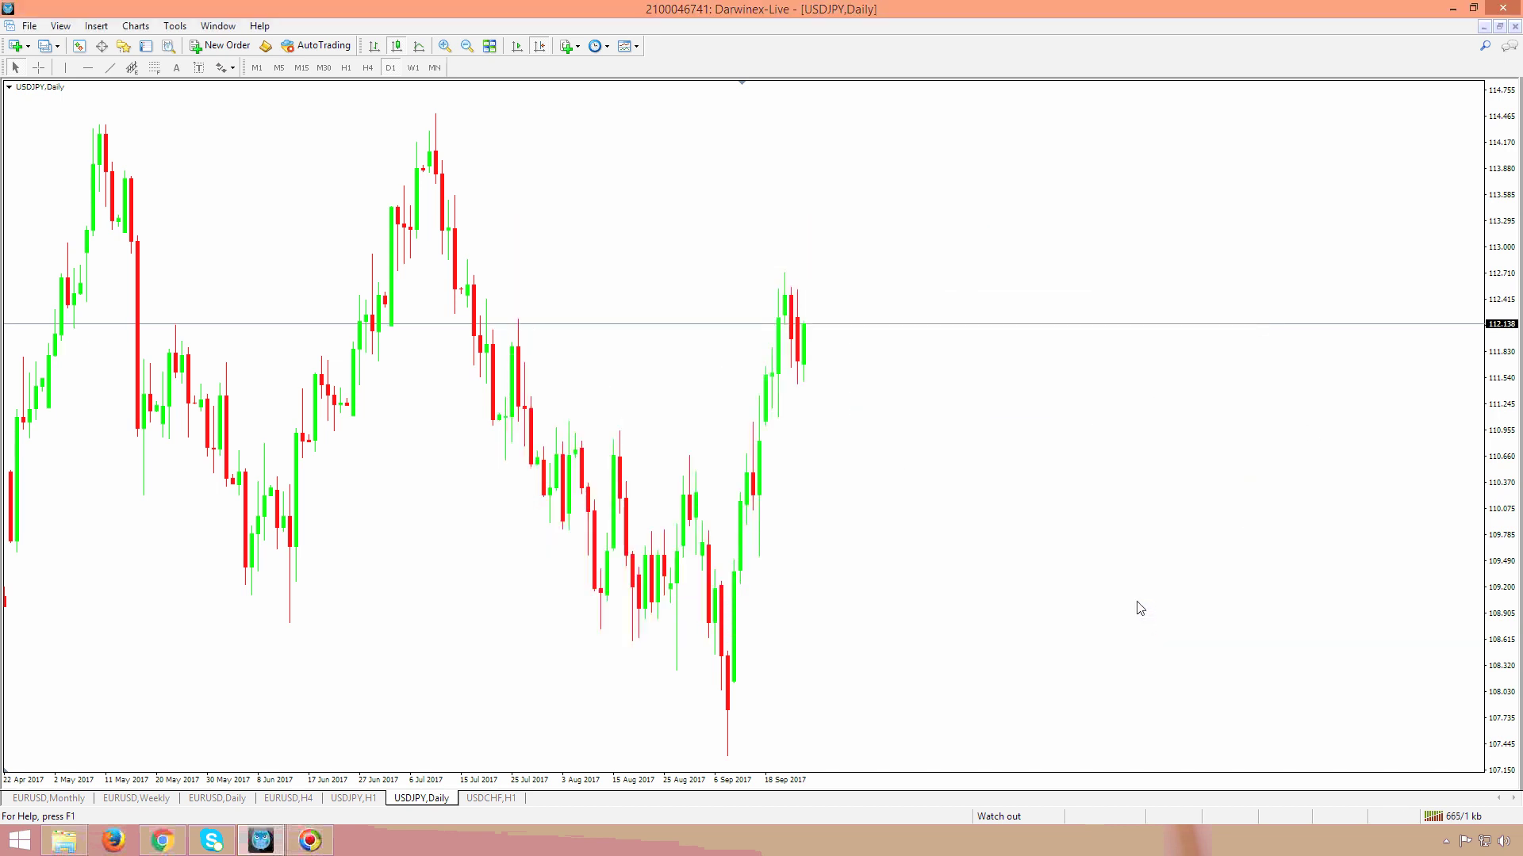
{"action": "left_click", "coordinate": [483, 801]}
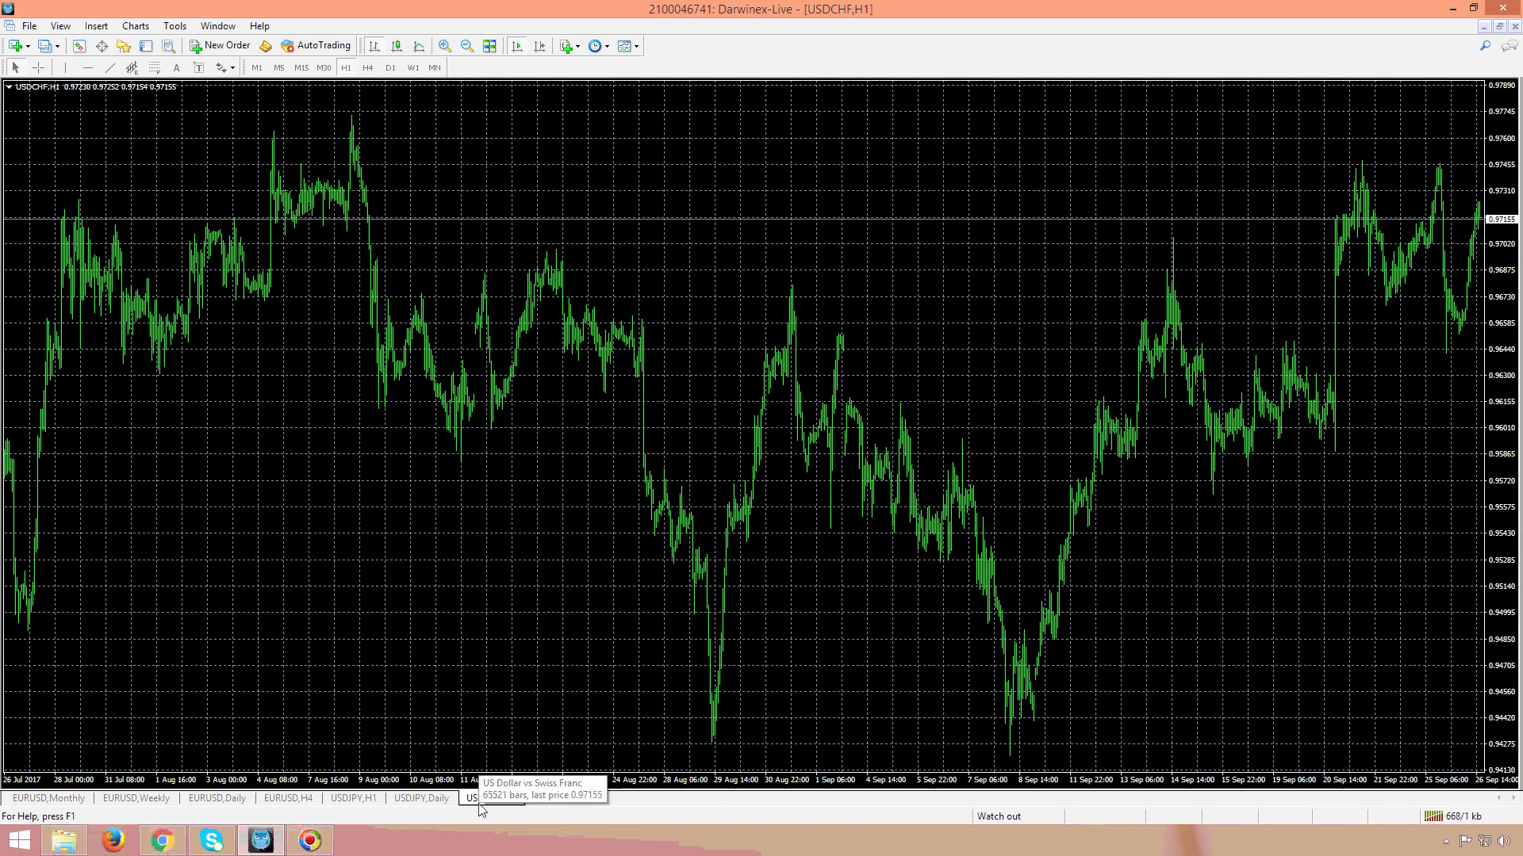
- Apply the Tofb template to the USDCHF H1 chart
{"action": "right_click", "coordinate": [710, 289]}
{"action": "mouse_move", "coordinate": [785, 406]}
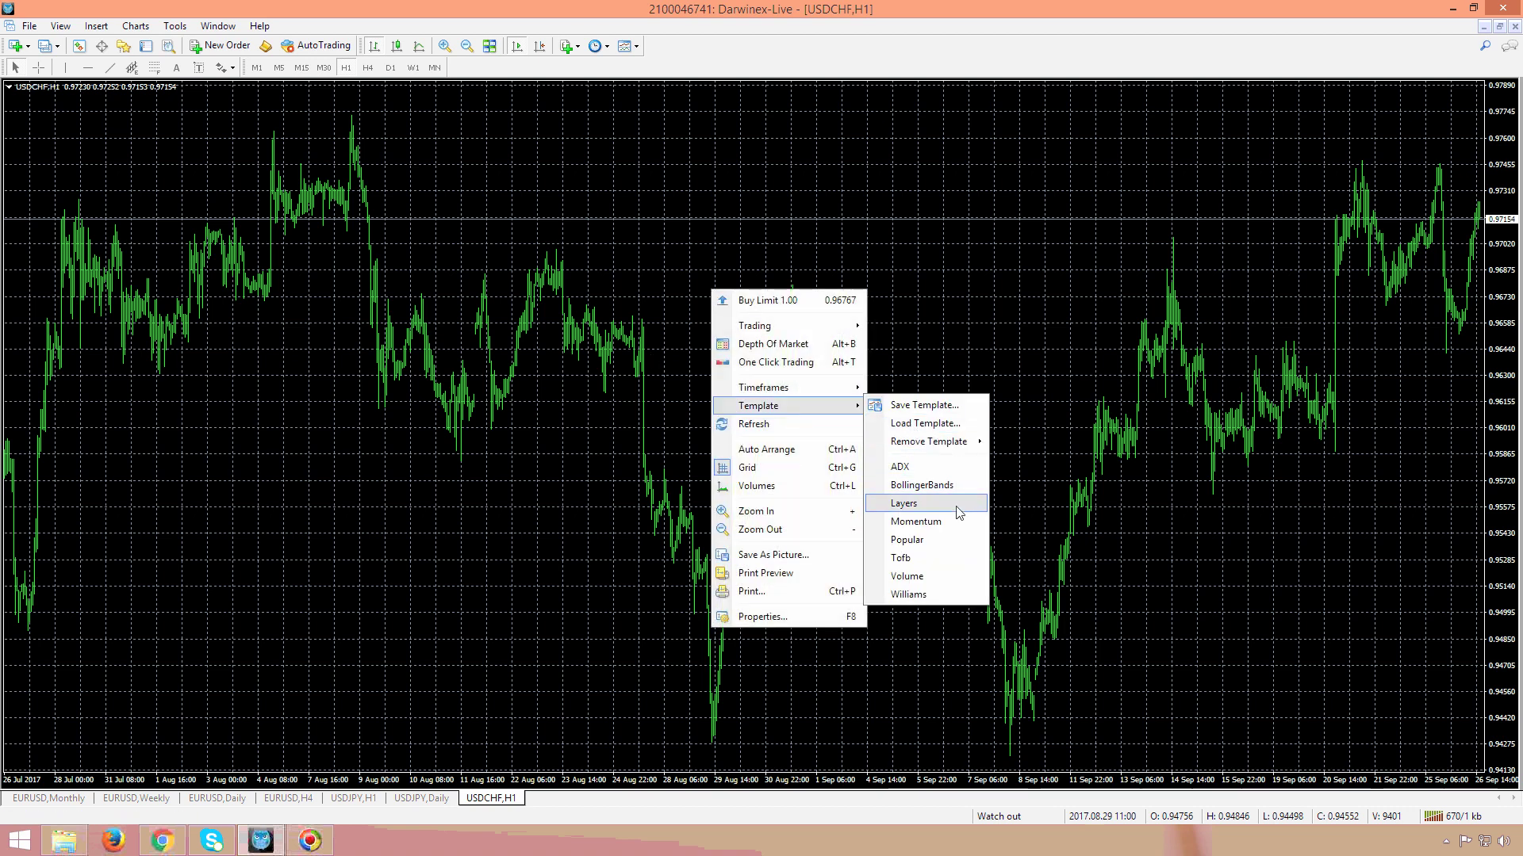
{"action": "left_click", "coordinate": [964, 564]}
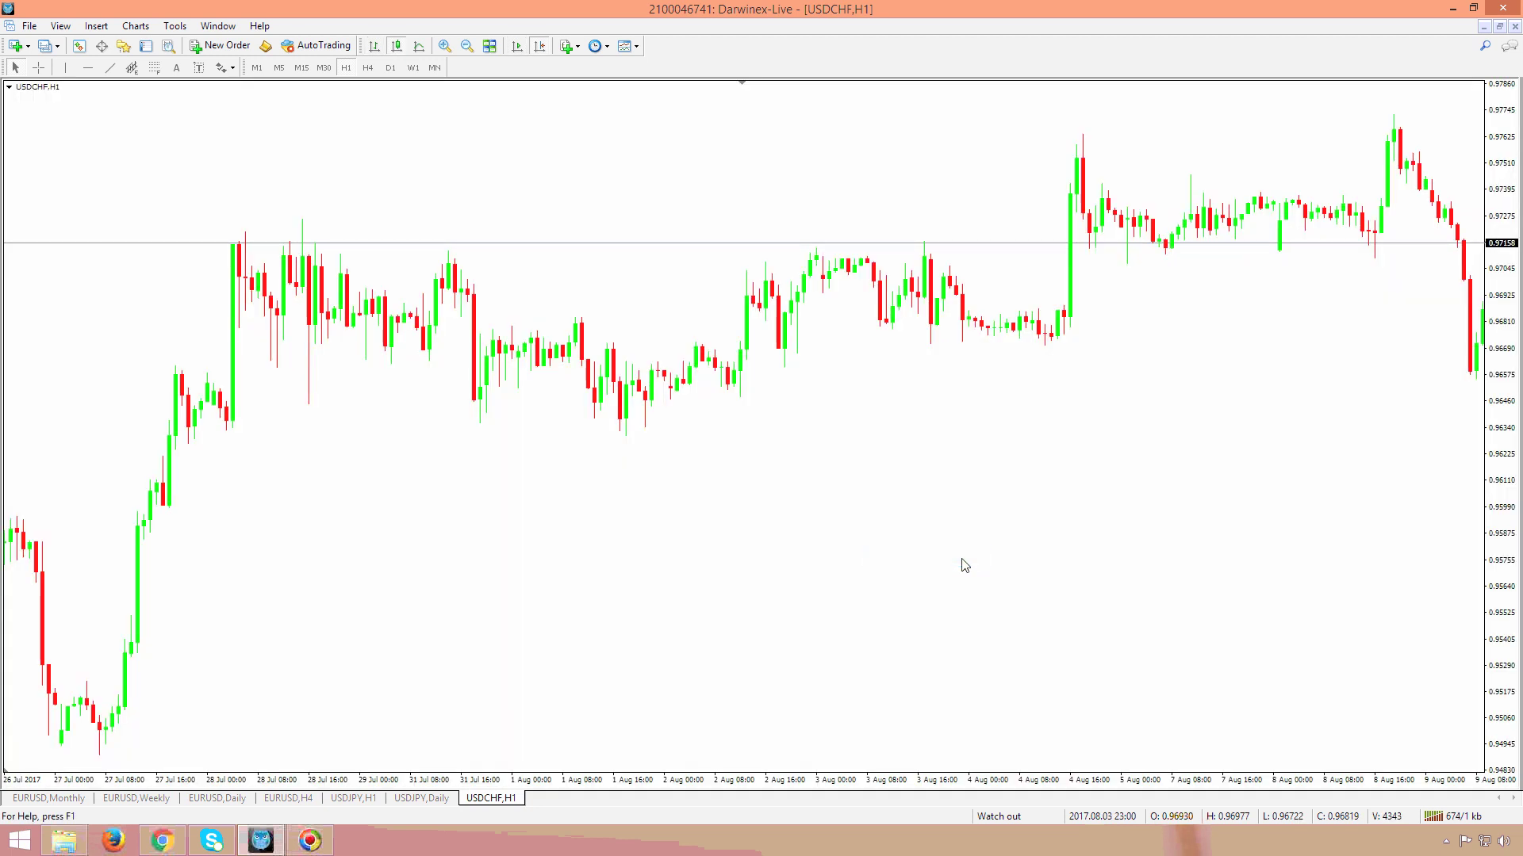
{"action": "scroll", "coordinate": [740, 435], "scroll_direction": "down", "scroll_amount": 10}
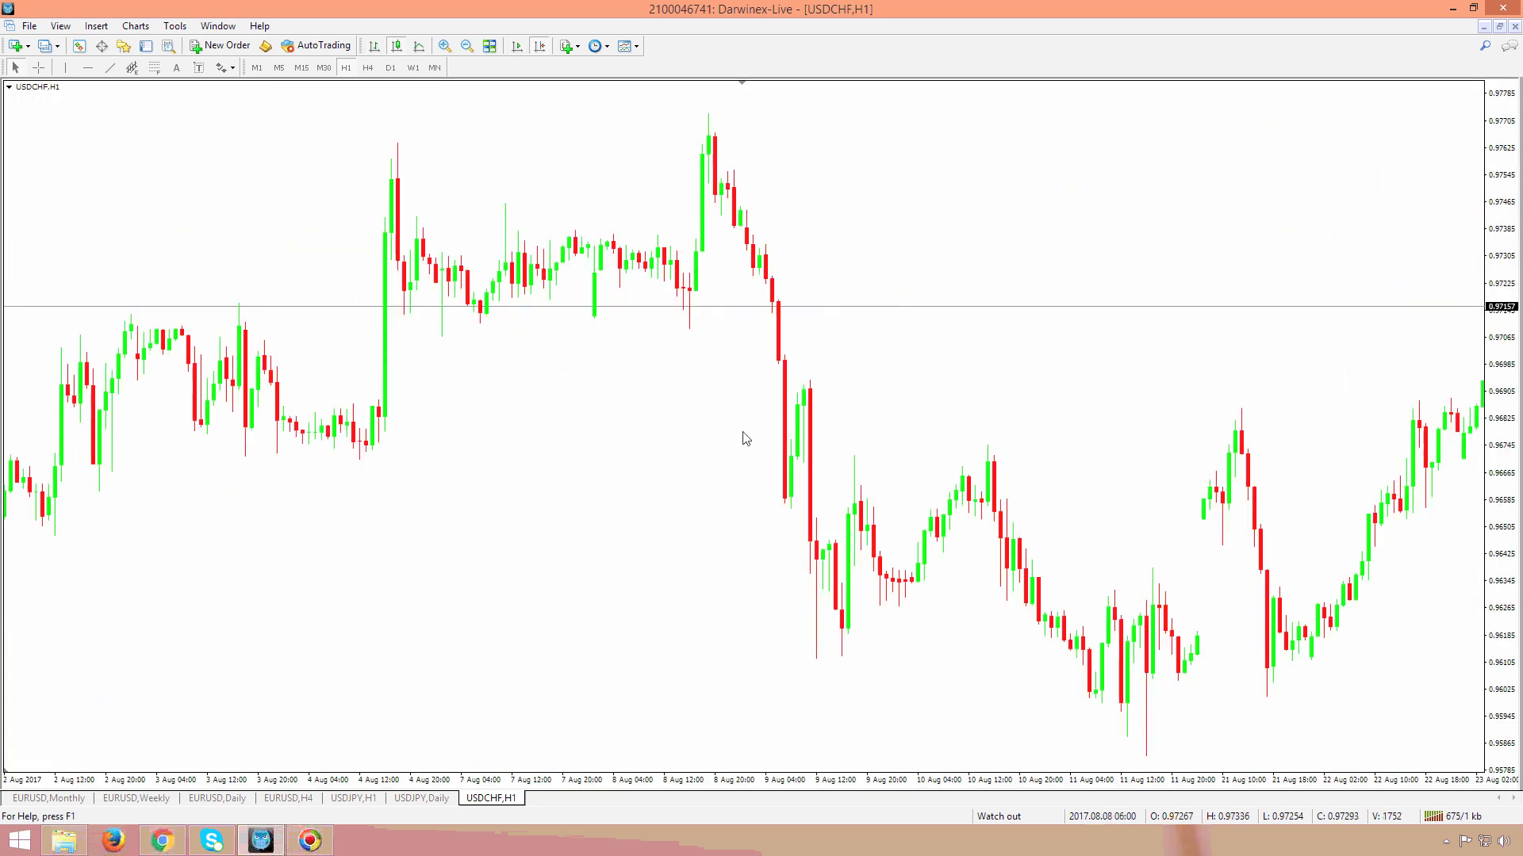
{"action": "scroll", "coordinate": [1020, 431], "scroll_direction": "down", "scroll_amount": 1}
{"action": "scroll", "coordinate": [1101, 422], "scroll_direction": "up", "scroll_amount": 1}
{"action": "scroll", "coordinate": [1100, 419], "scroll_direction": "down", "scroll_amount": 1}
{"action": "scroll", "coordinate": [1100, 417], "scroll_direction": "up", "scroll_amount": 1}
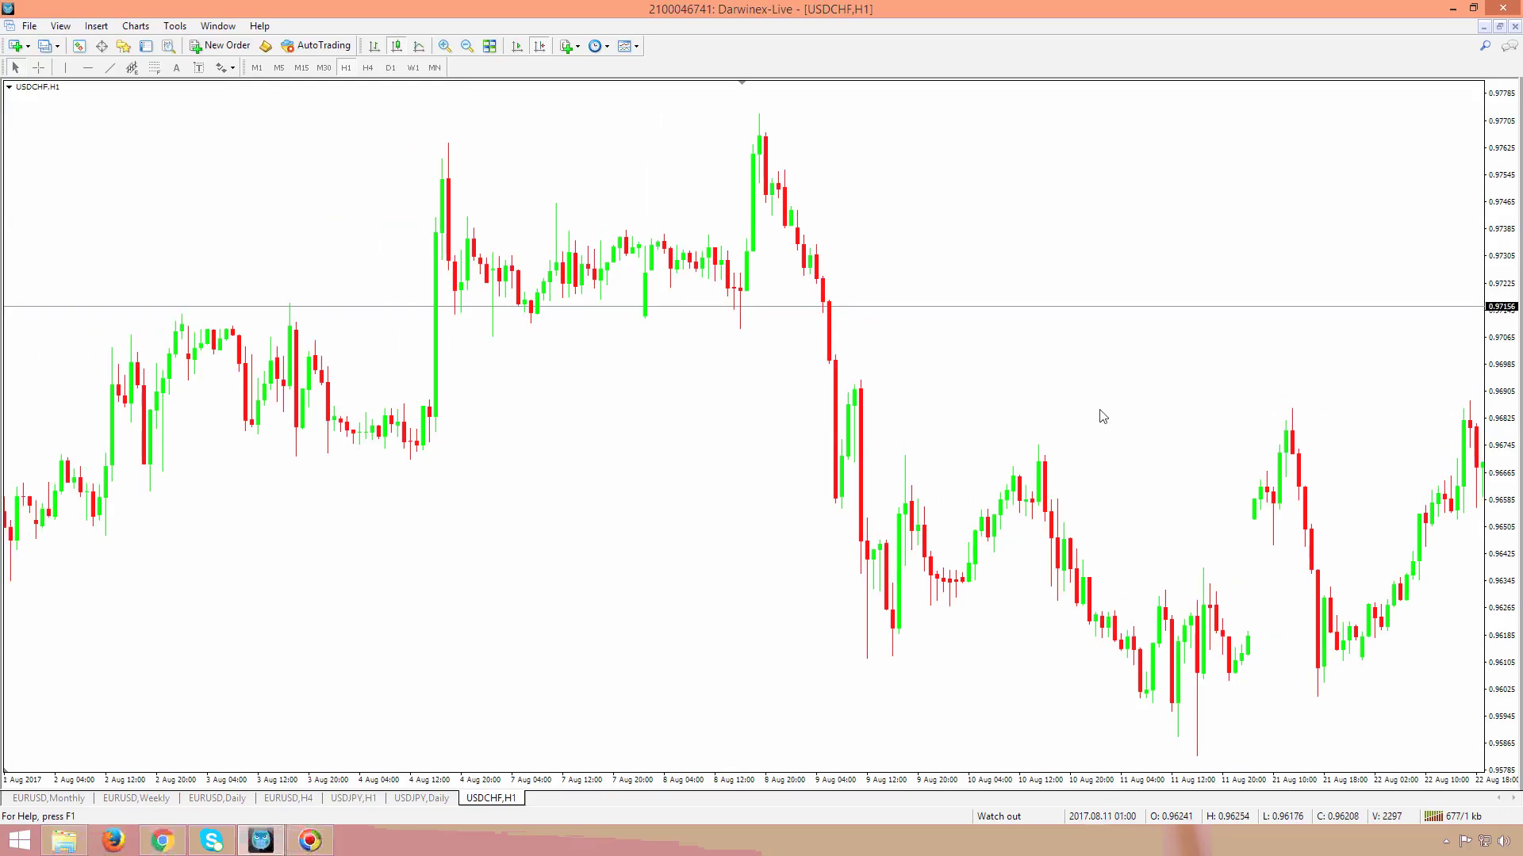
{"action": "left_click_drag", "start_coordinate": [1121, 383], "coordinate": [793, 384]}
{"action": "scroll", "coordinate": [630, 393], "scroll_direction": "up", "scroll_amount": 4}
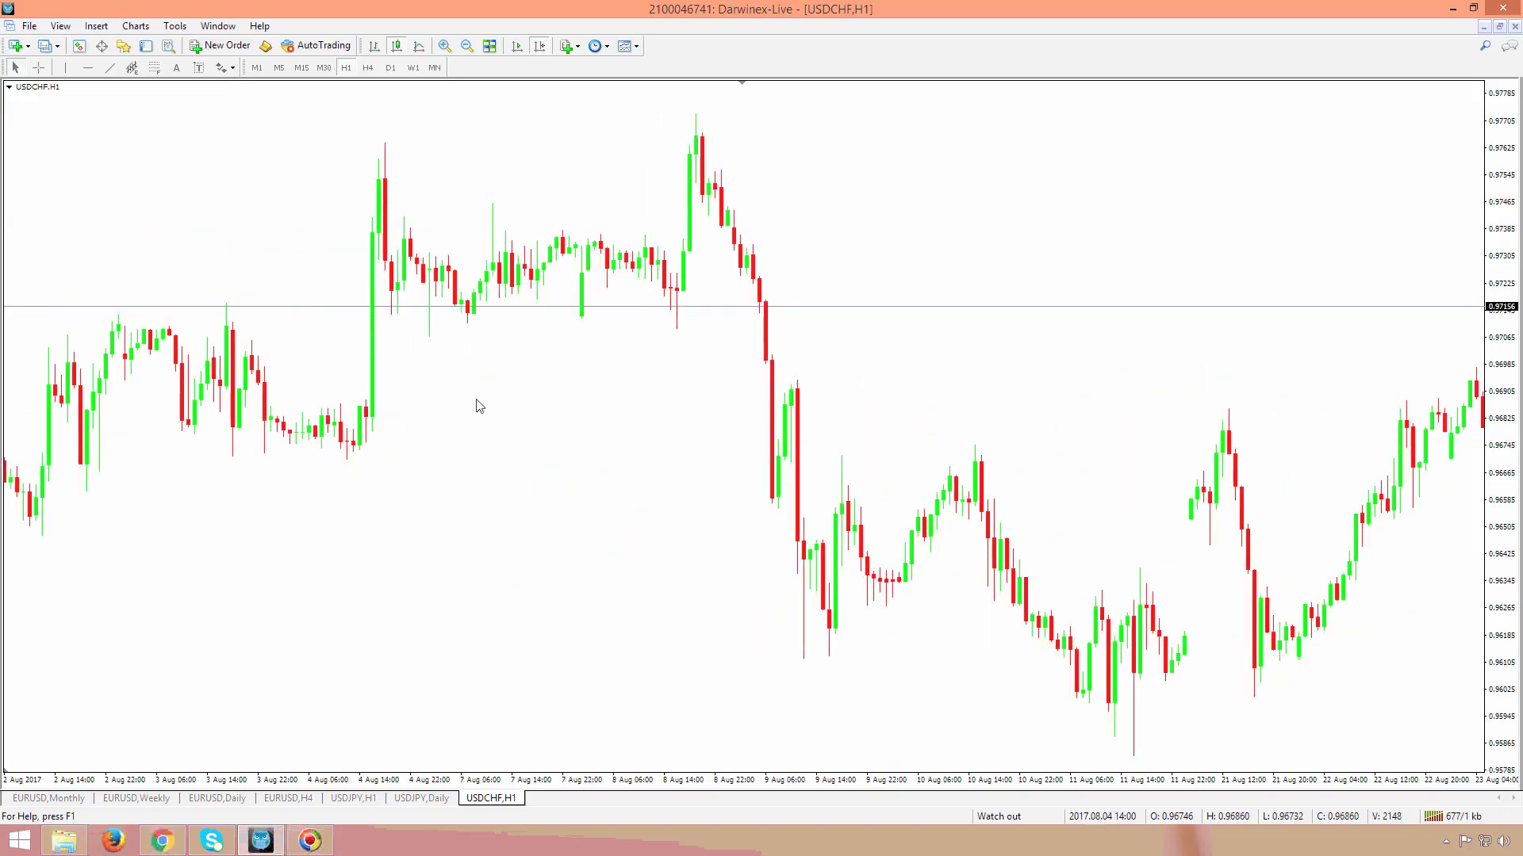
{"action": "scroll", "coordinate": [619, 399], "scroll_direction": "up", "scroll_amount": 9}
{"action": "scroll", "coordinate": [763, 387], "scroll_direction": "up", "scroll_amount": 2}
{"action": "scroll", "coordinate": [677, 356], "scroll_direction": "up", "scroll_amount": 2}
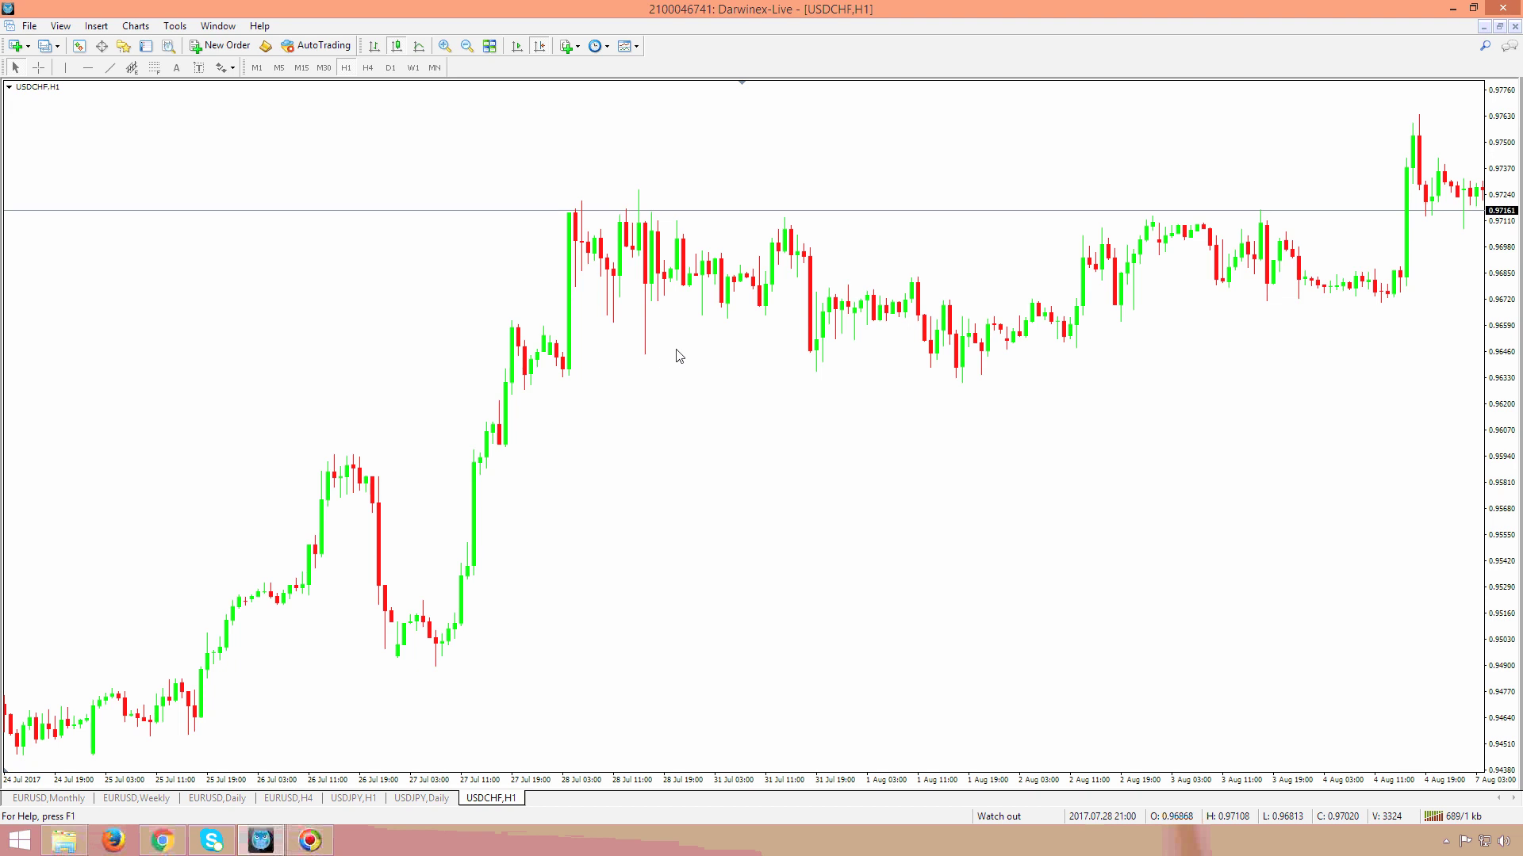
{"action": "key", "text": "End"}
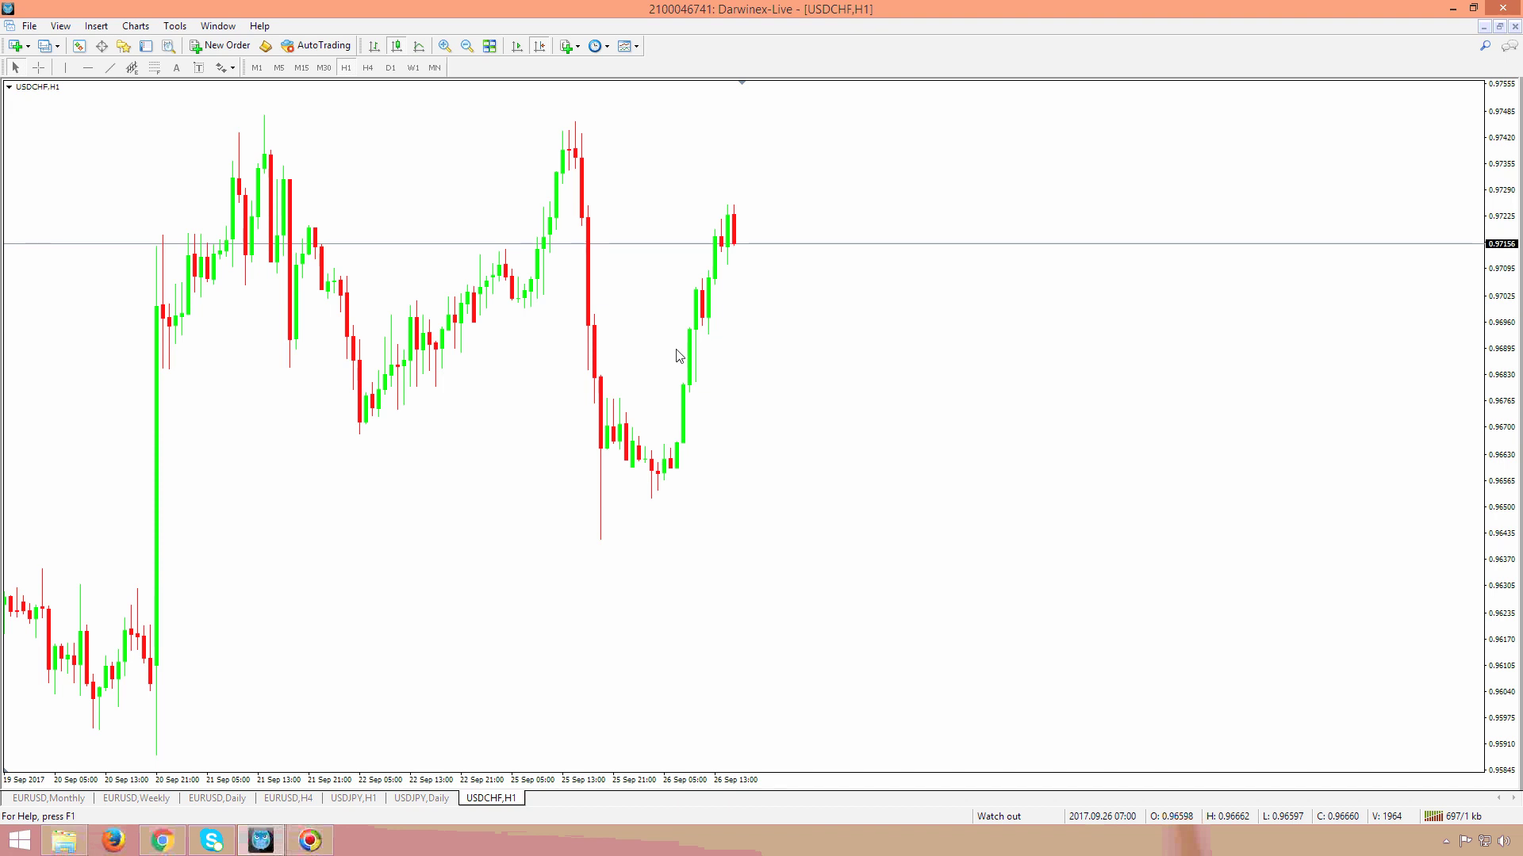
{"action": "key", "text": "Home"}
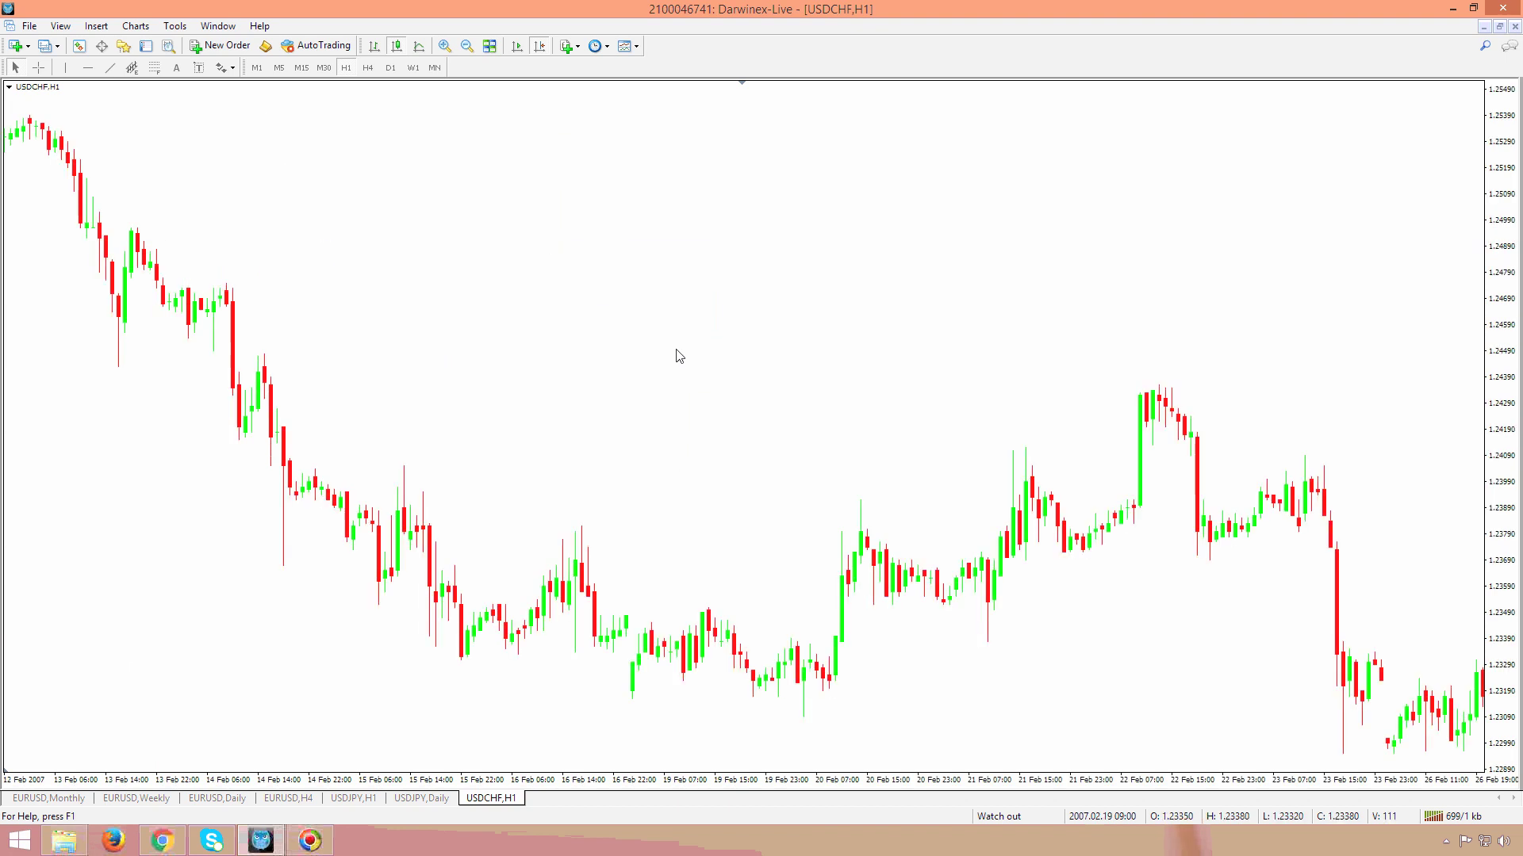
{"action": "middle_click", "coordinate": [677, 355]}
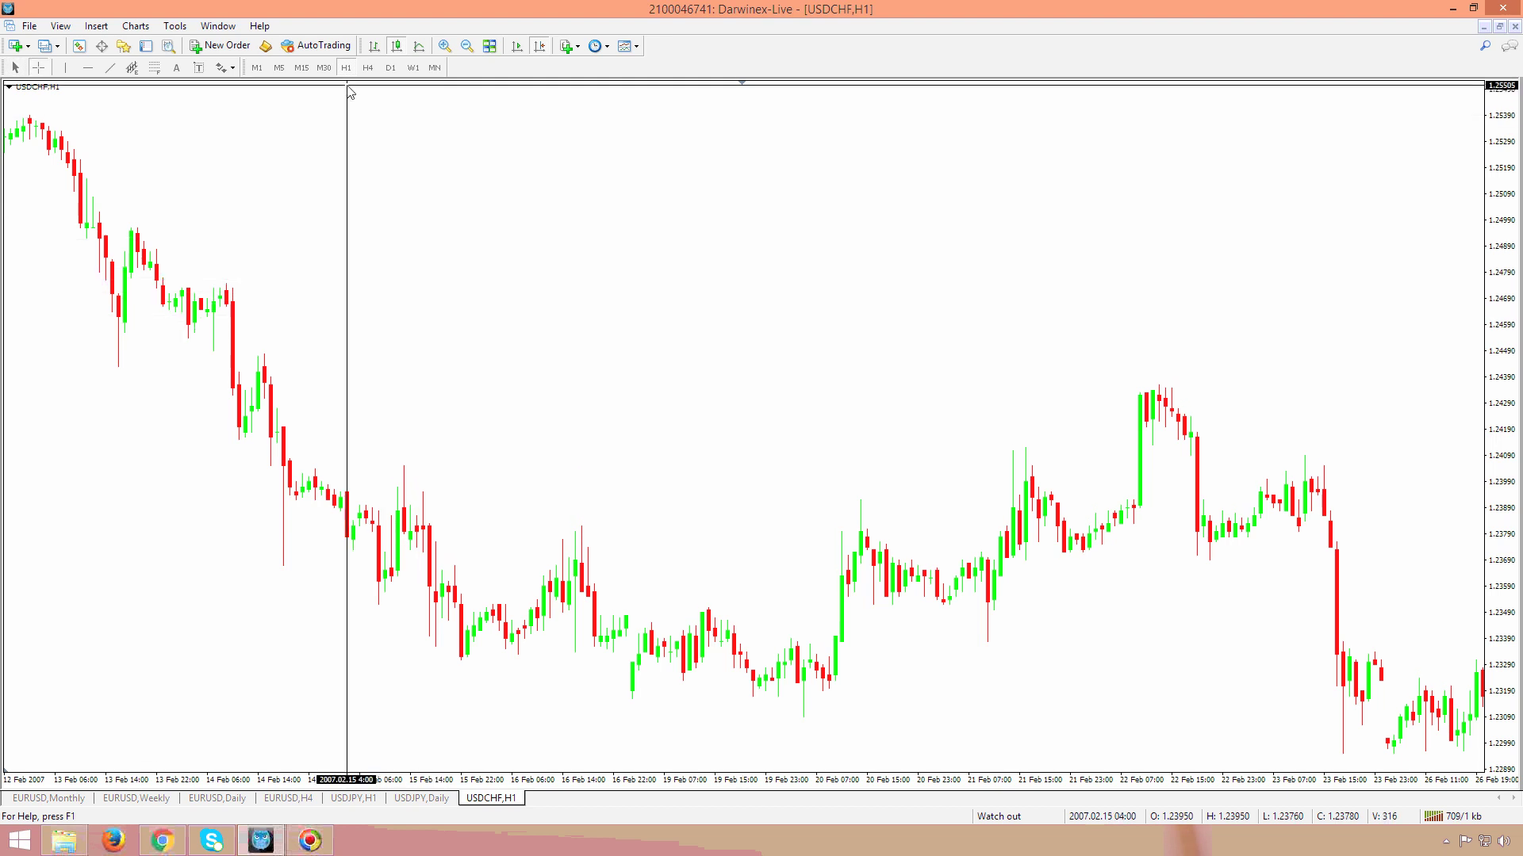
{"action": "middle_click", "coordinate": [1197, 340]}
{"action": "mouse_move", "coordinate": [1257, 318]}
{"action": "left_mouse_down"}
{"action": "mouse_move", "coordinate": [856, 322]}
{"action": "mouse_move", "coordinate": [938, 310]}
{"action": "mouse_move", "coordinate": [923, 311]}
{"action": "left_mouse_up"}
{"action": "key", "text": "Right"}
{"action": "key", "text": "Right"}
{"action": "key", "text": "Right"}
{"action": "key", "text": "Right"}
{"action": "key", "text": "Right"}
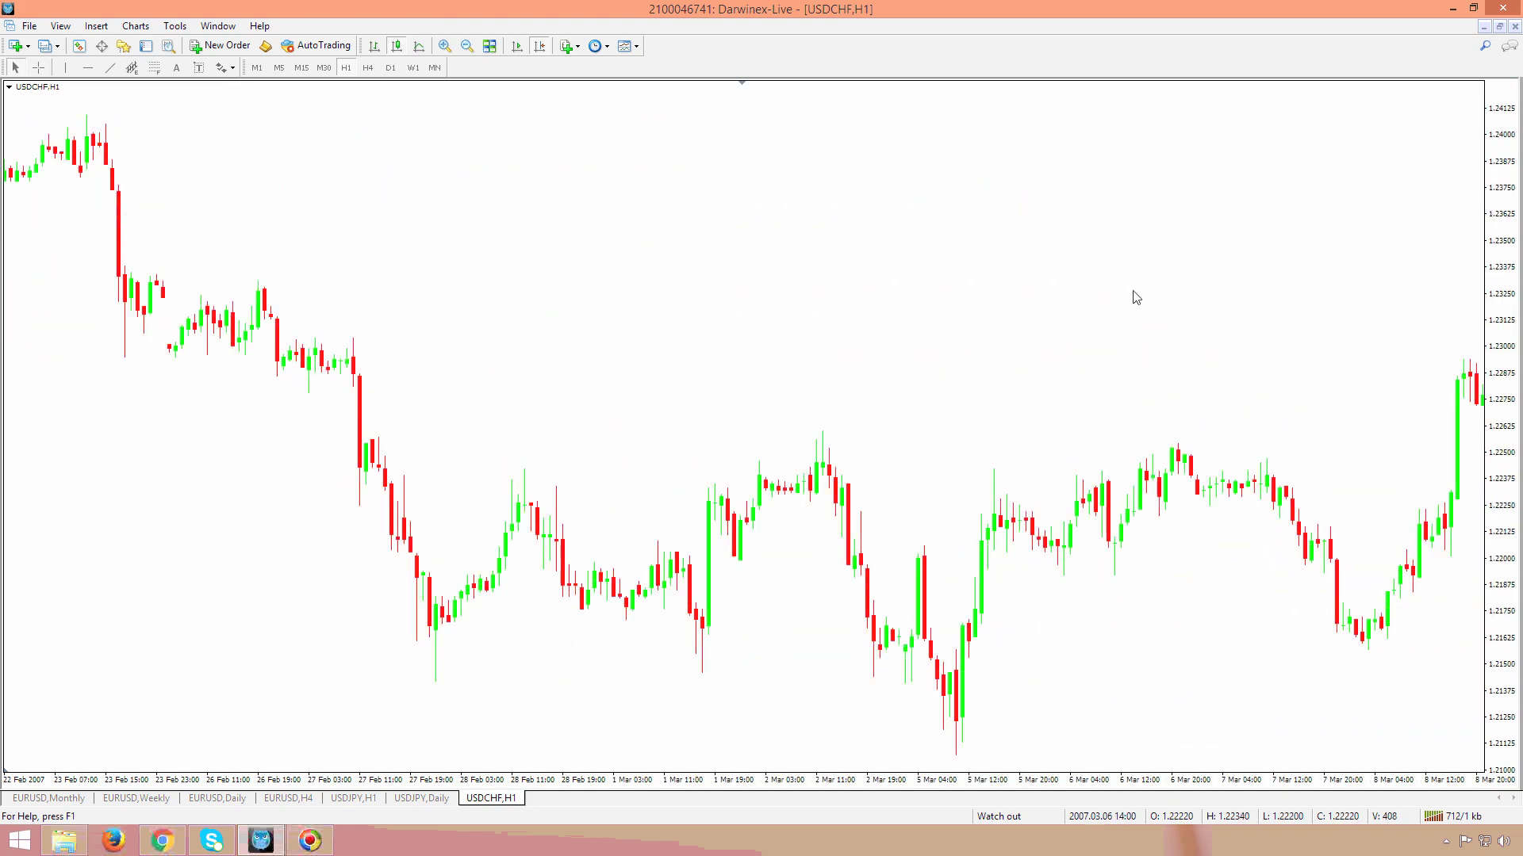
{"action": "key", "text": "End"}
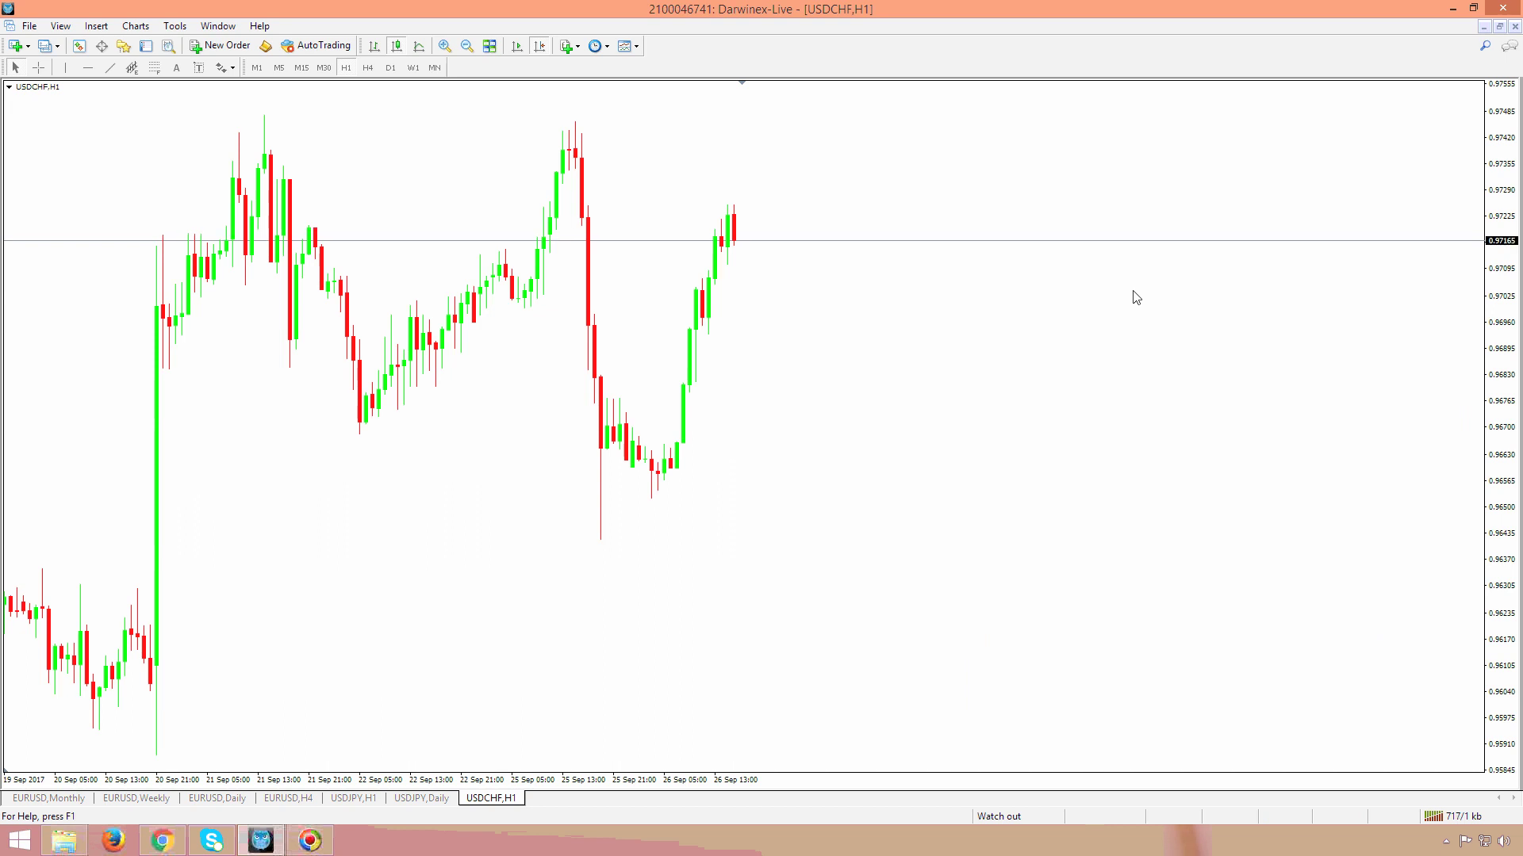